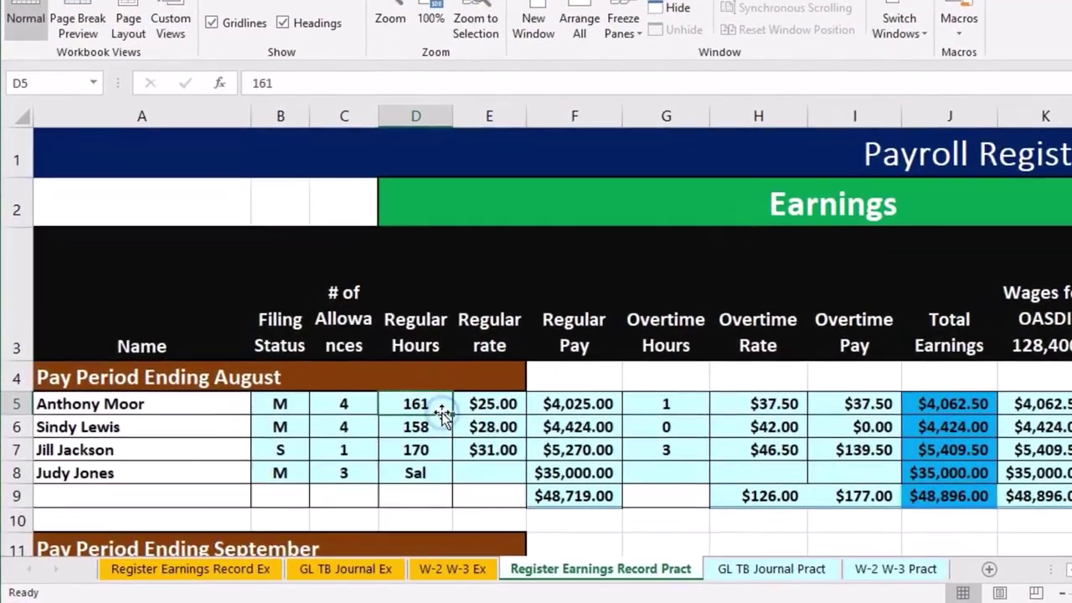
Step: Examine the August payroll register from earnings through deductions and employer taxes to the earnings records, then its employee names in A5:A8
{"action": "key", "text": "Right"}
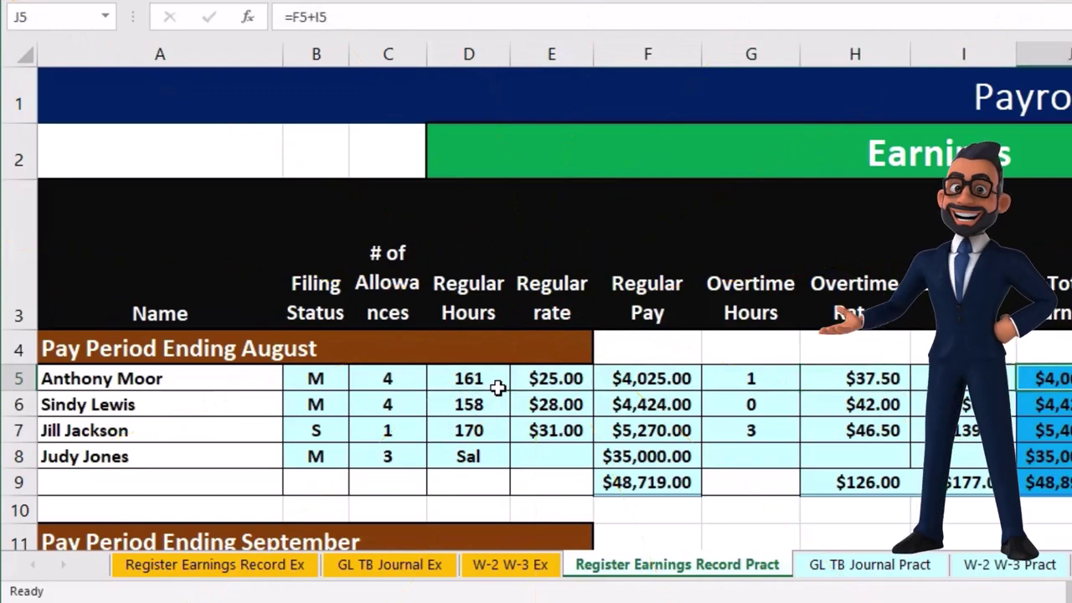
{"action": "key", "text": "Right"}
{"action": "key", "text": "Right"}
{"action": "key", "text": "Right"}
{"action": "key", "text": "Right"}
{"action": "key", "text": "Right"}
{"action": "key", "text": "Right"}
{"action": "key", "text": "Right"}
{"action": "key", "text": "Right"}
{"action": "key", "text": "Right"}
{"action": "key", "text": "Right"}
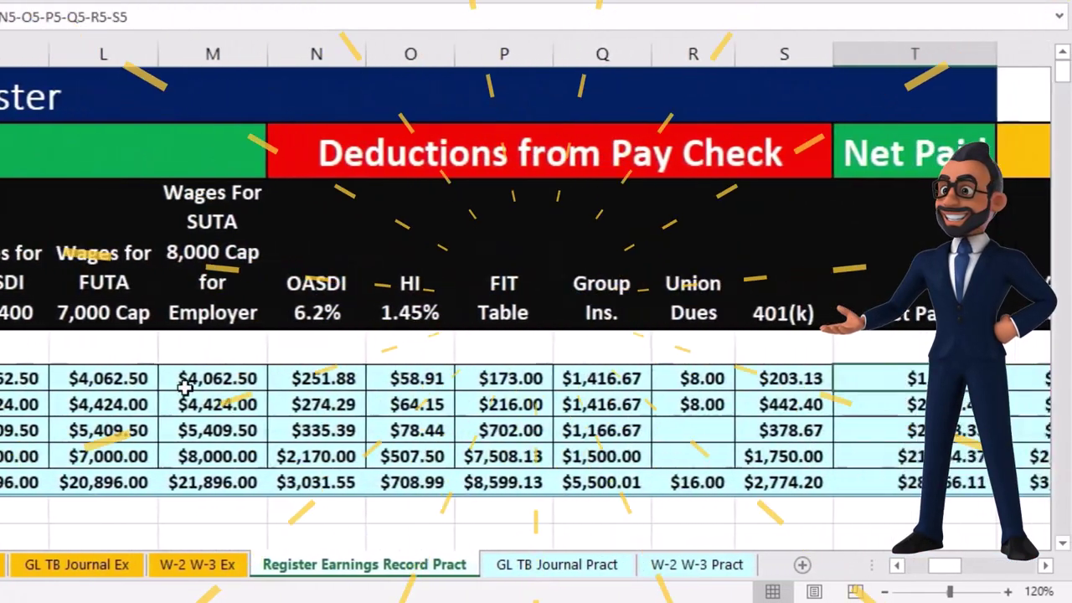
{"action": "key", "text": "Right"}
{"action": "key", "text": "Right"}
{"action": "key", "text": "Right"}
{"action": "key", "text": "Right"}
{"action": "key", "text": "Right"}
{"action": "key", "text": "Right"}
{"action": "key", "text": "Right"}
{"action": "key", "text": "Right"}
{"action": "key", "text": "Right"}
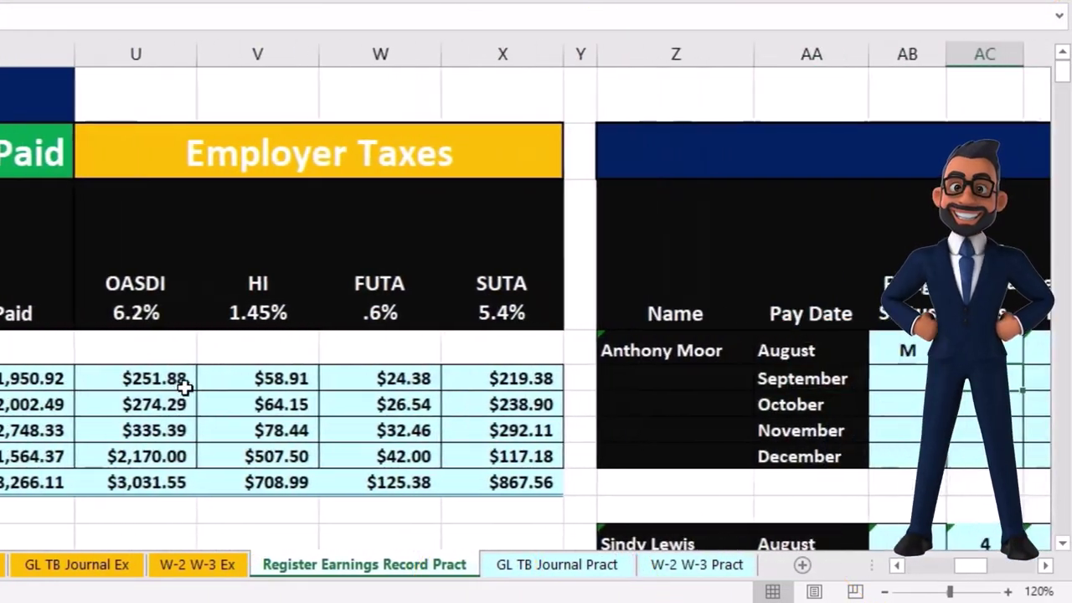
{"action": "key", "text": "Right"}
{"action": "key", "text": "Right"}
{"action": "key", "text": "Right"}
{"action": "key", "text": "Right"}
{"action": "key", "text": "Right"}
{"action": "key", "text": "Right"}
{"action": "key", "text": "Right"}
{"action": "key", "text": "Right"}
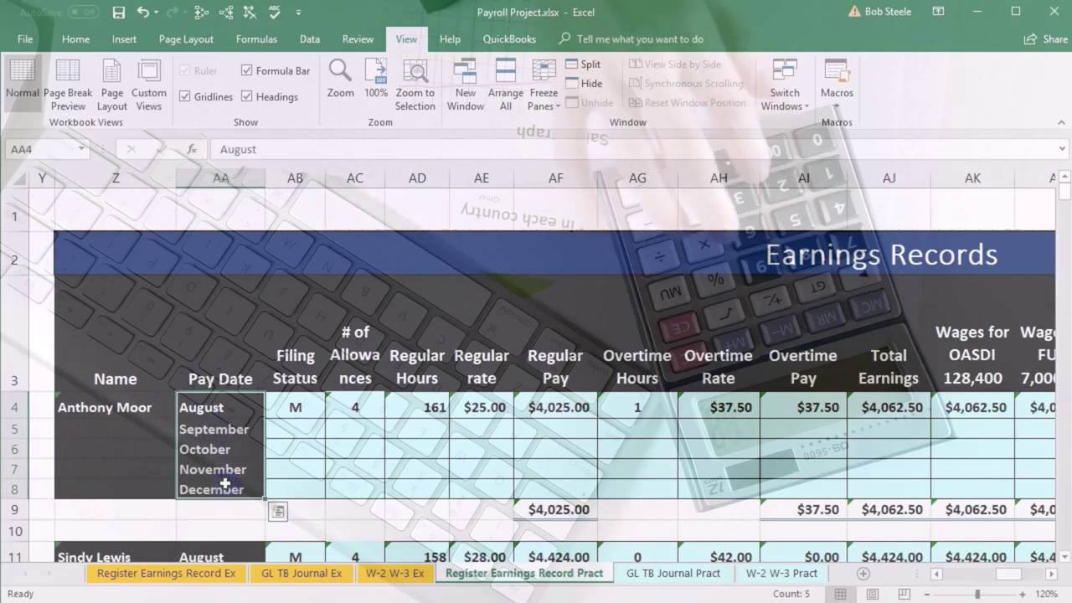
{"action": "key", "text": "ctrl+Left"}
{"action": "key", "text": "ctrl+Left"}
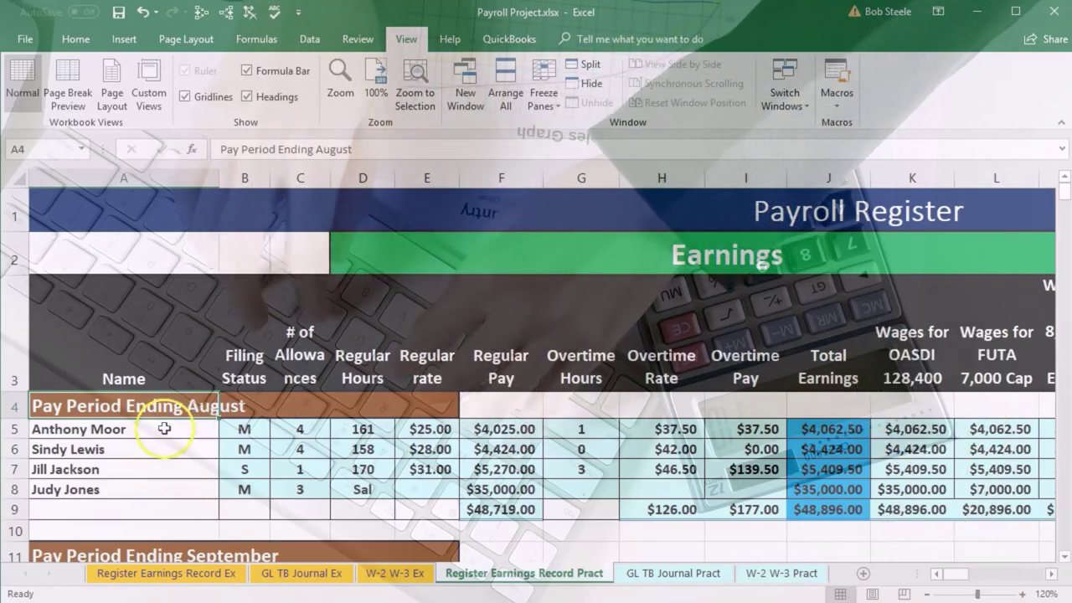
{"action": "left_click_drag", "start_coordinate": [156, 429], "coordinate": [159, 486]}
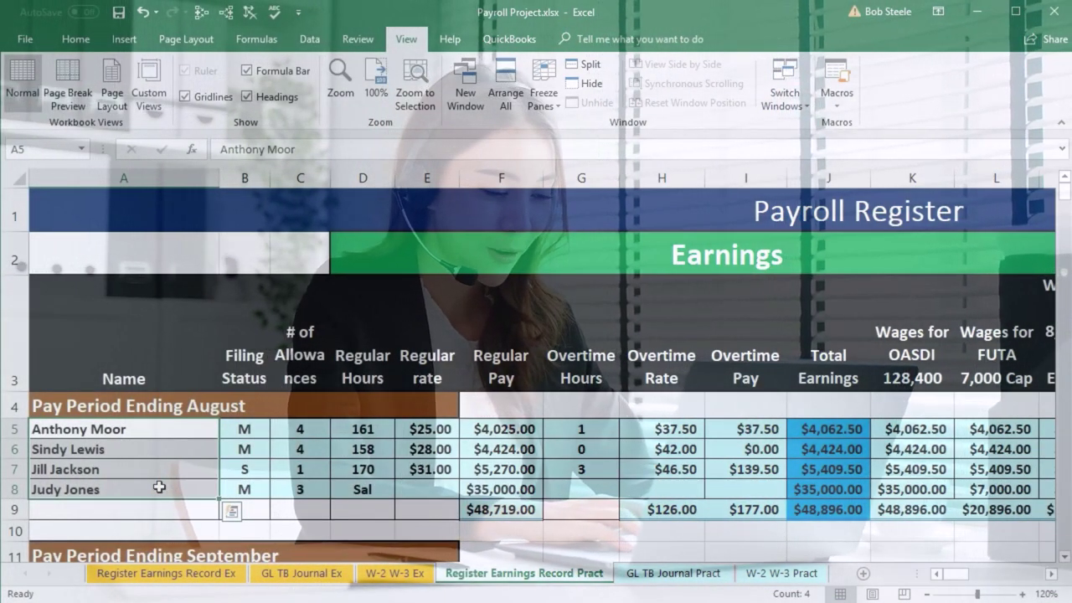
Step: Fill the September employee name cells A12:A15 with green
{"action": "scroll", "coordinate": [159, 469], "scroll_direction": "down", "scroll_amount": 1}
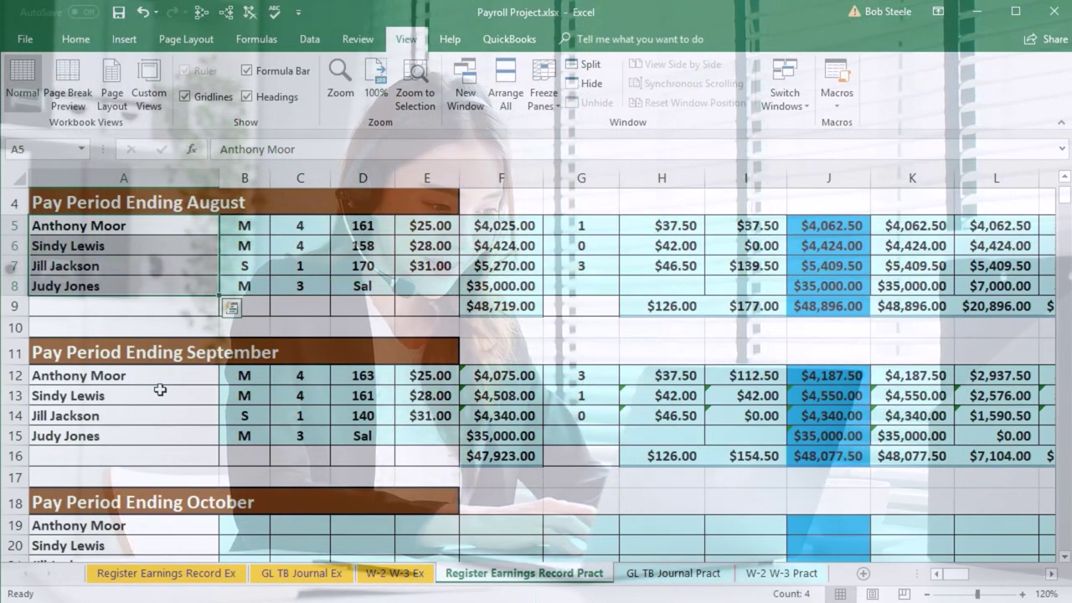
{"action": "left_click_drag", "start_coordinate": [198, 376], "coordinate": [187, 422]}
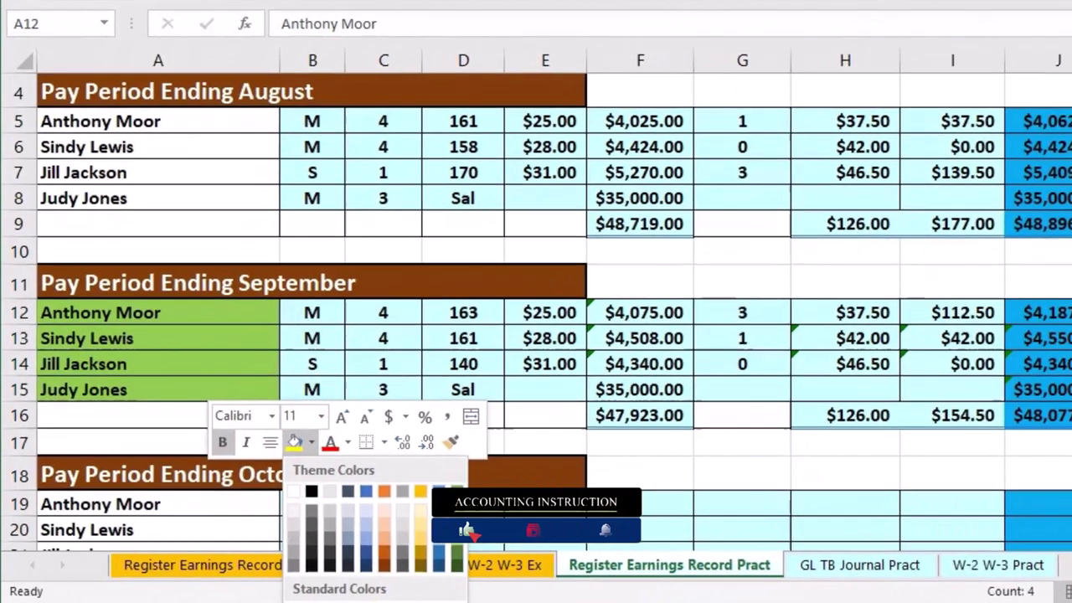
{"action": "key", "text": "Return"}
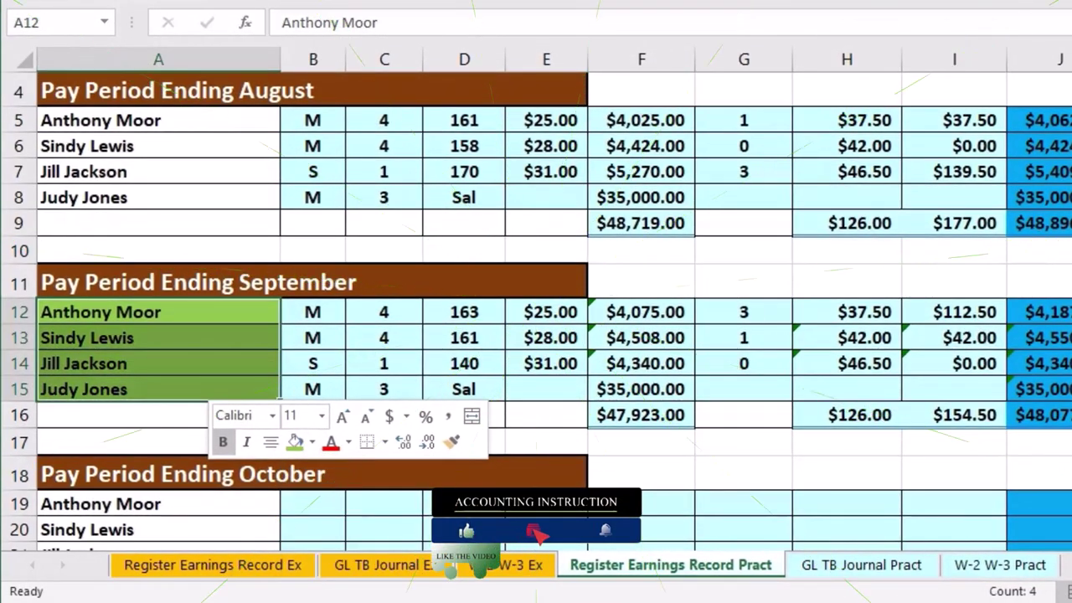
{"action": "left_click", "coordinate": [251, 381]}
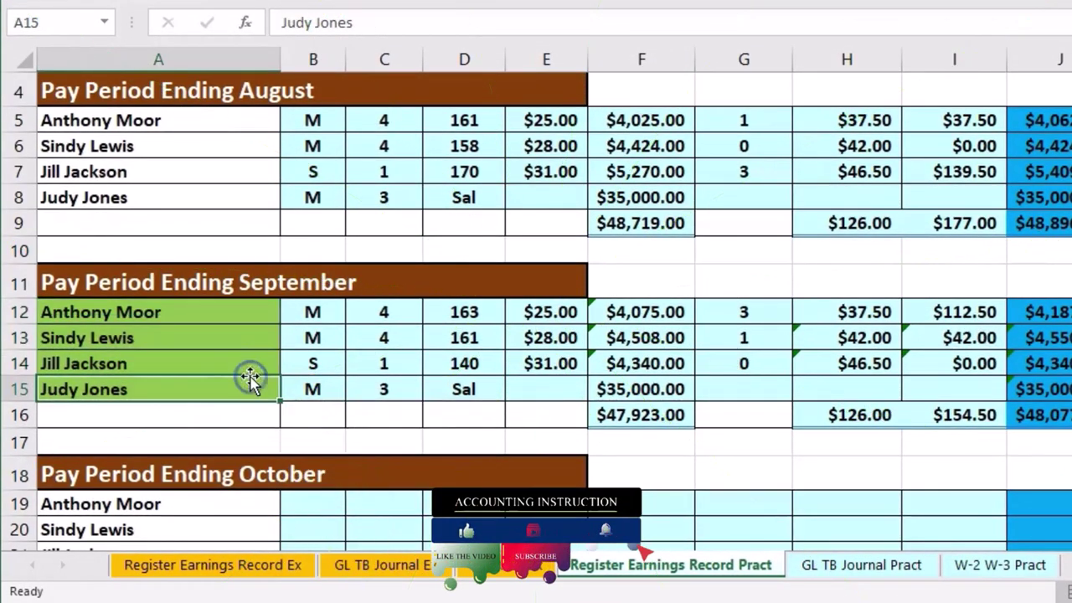
Step: Fill the September payroll data in B12:X15 with the same green as the name cells
{"action": "left_click_drag", "start_coordinate": [317, 312], "coordinate": [1068, 338]}
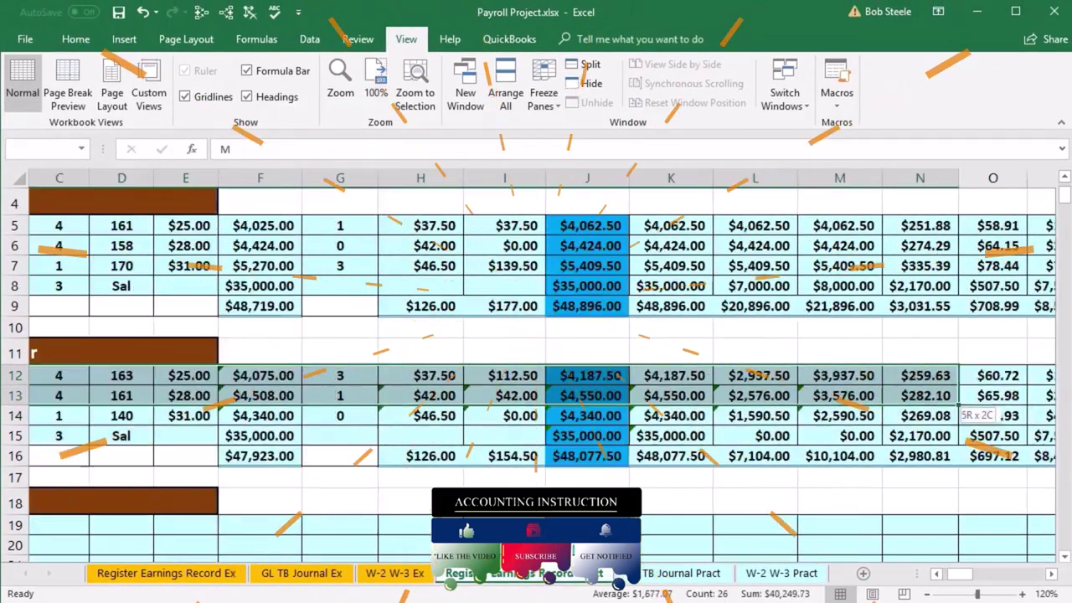
{"action": "left_click_drag", "start_coordinate": [938, 393], "coordinate": [947, 427]}
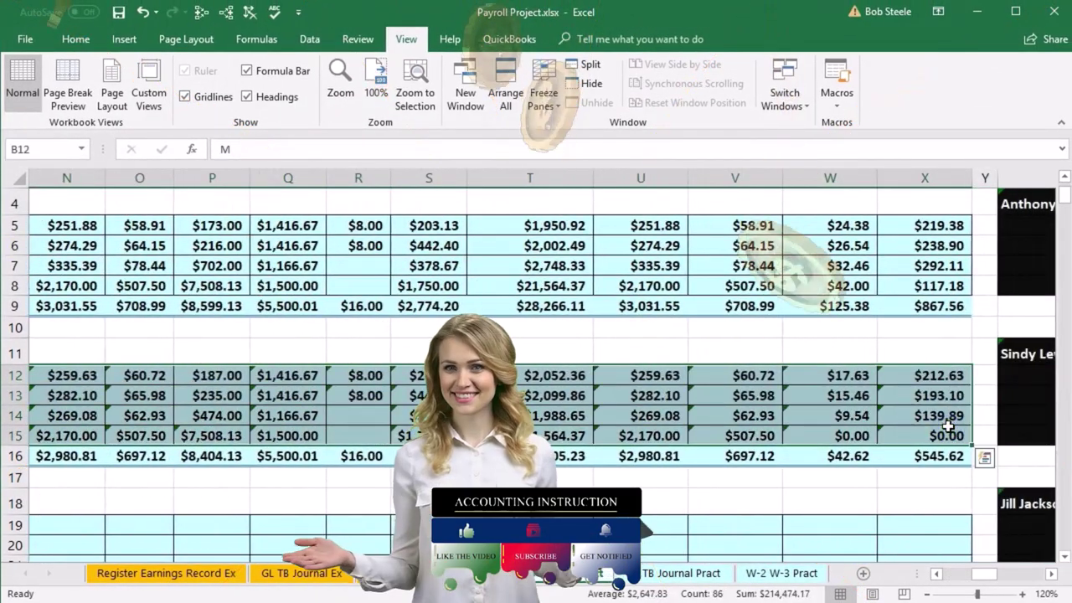
{"action": "right_click", "coordinate": [948, 427]}
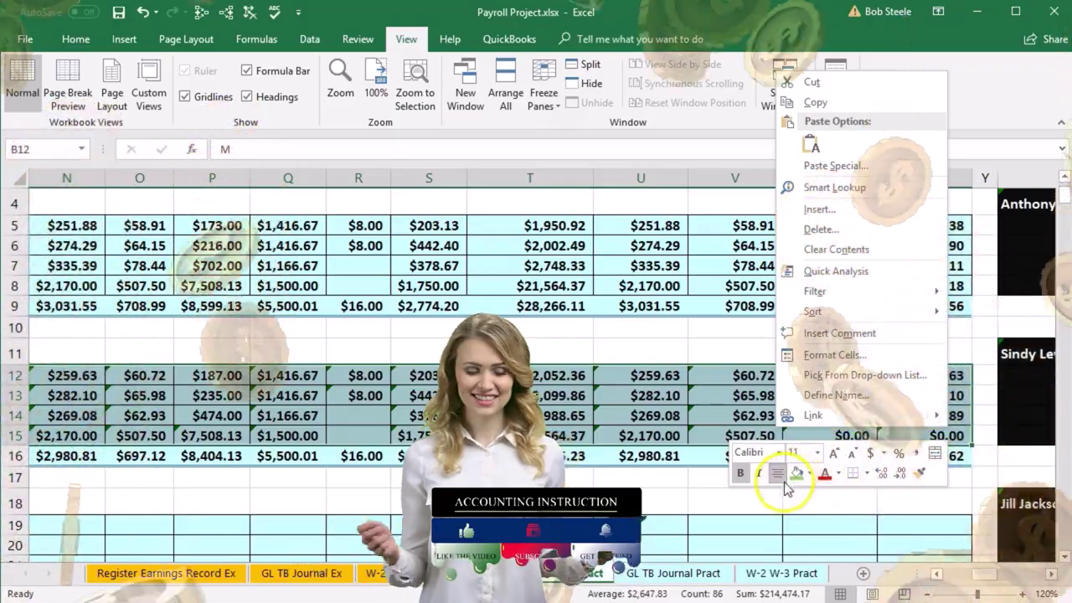
{"action": "left_click", "coordinate": [798, 473]}
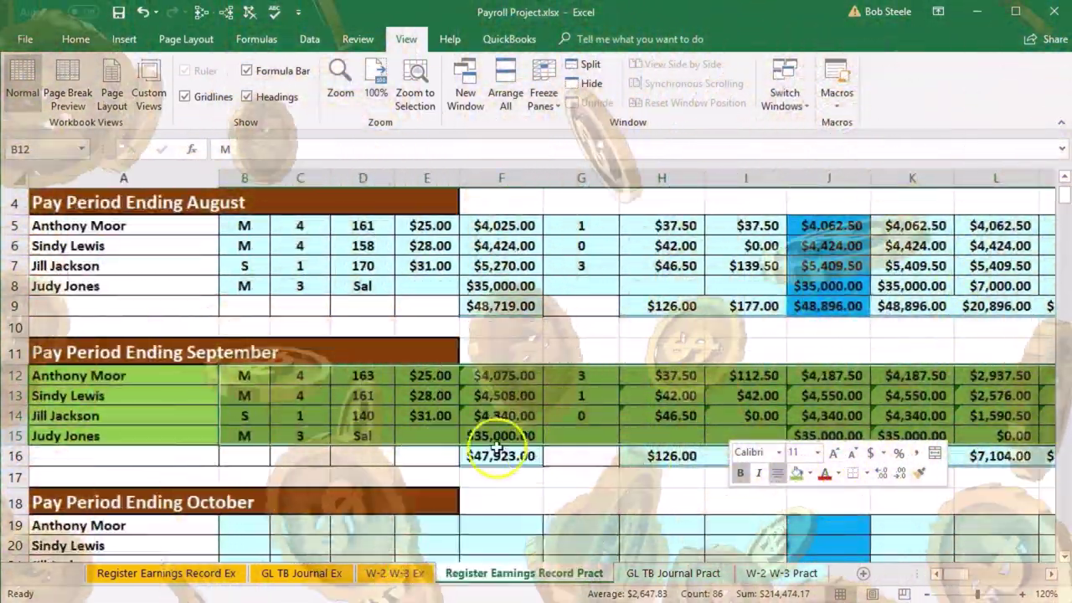
{"action": "left_click", "coordinate": [263, 414]}
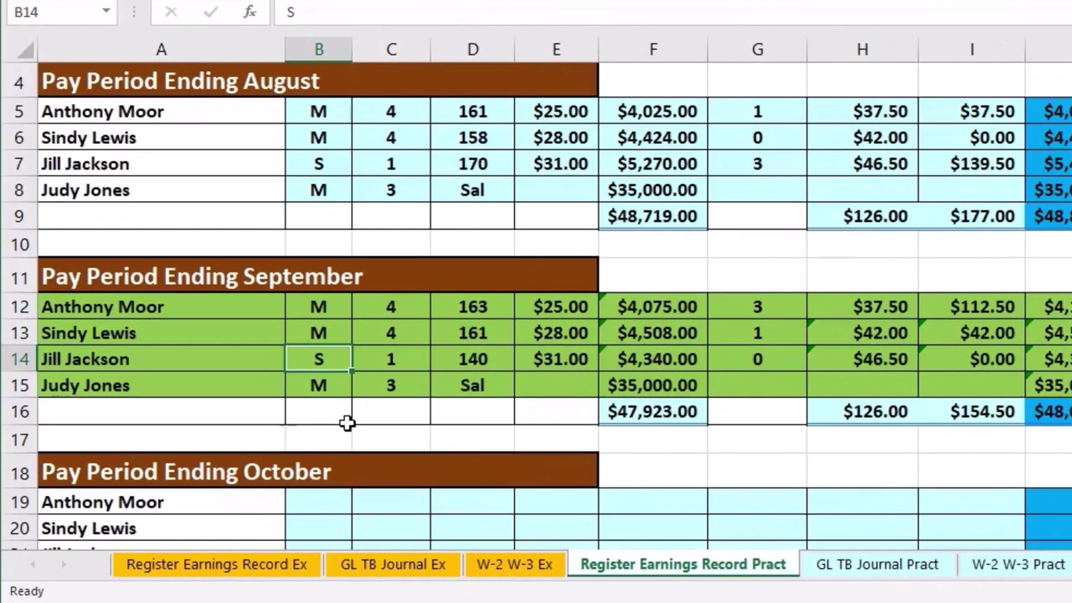
Step: Freeze the panes at cell A4 to keep header rows 1 to 3 in view
{"action": "scroll", "coordinate": [346, 423], "scroll_direction": "up", "scroll_amount": 1}
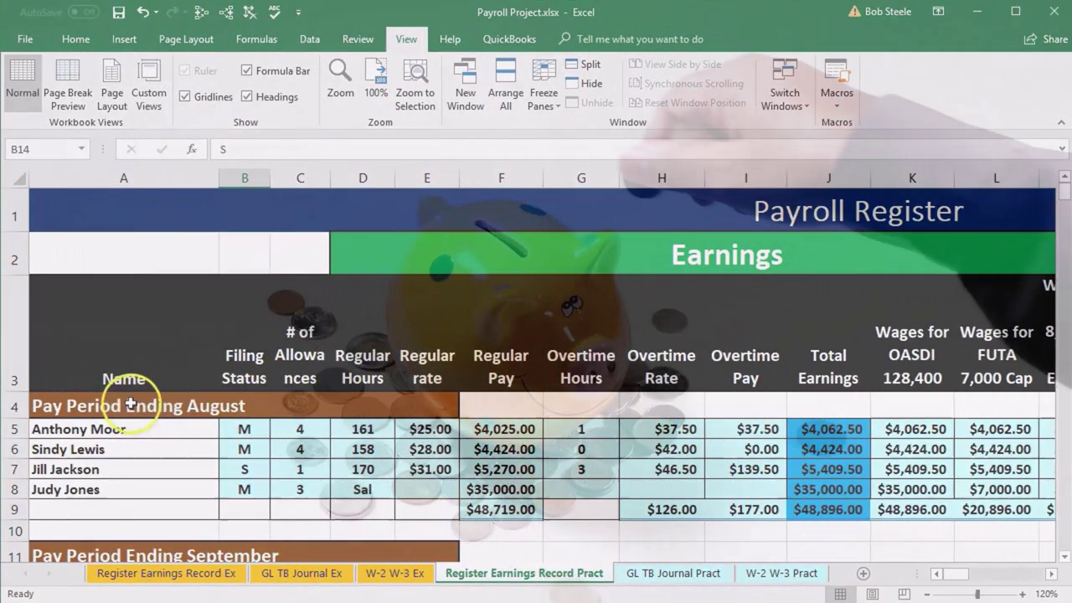
{"action": "left_click", "coordinate": [214, 406]}
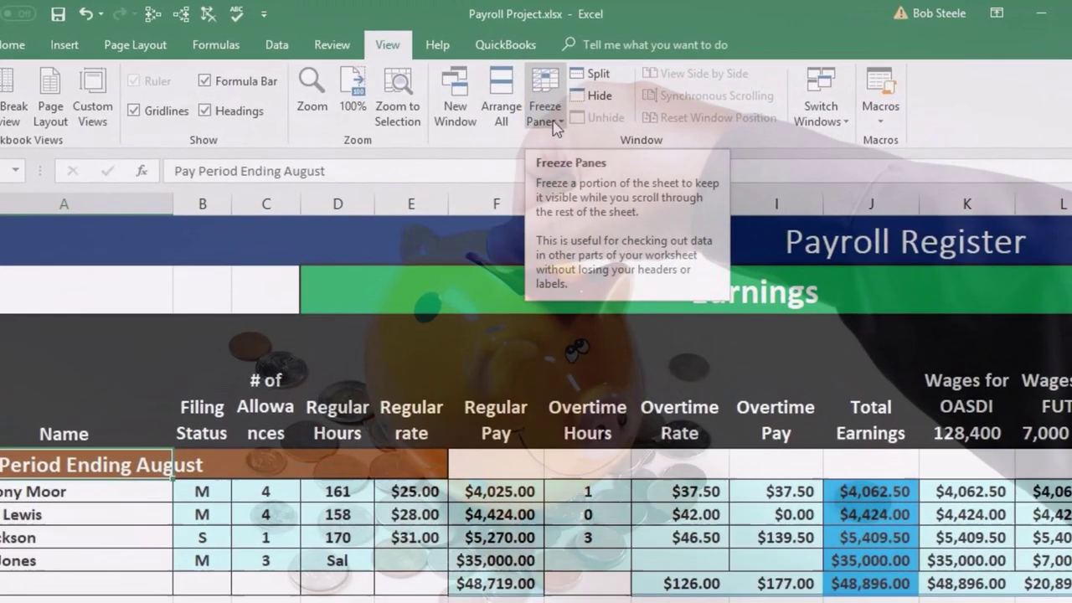
{"action": "left_click", "coordinate": [553, 124]}
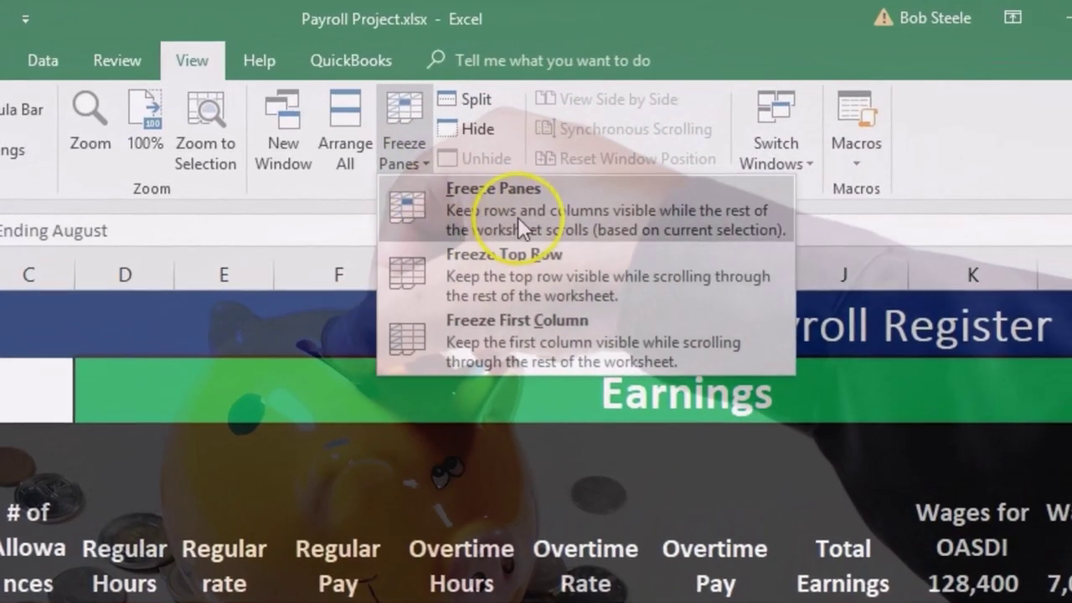
{"action": "left_click", "coordinate": [517, 217]}
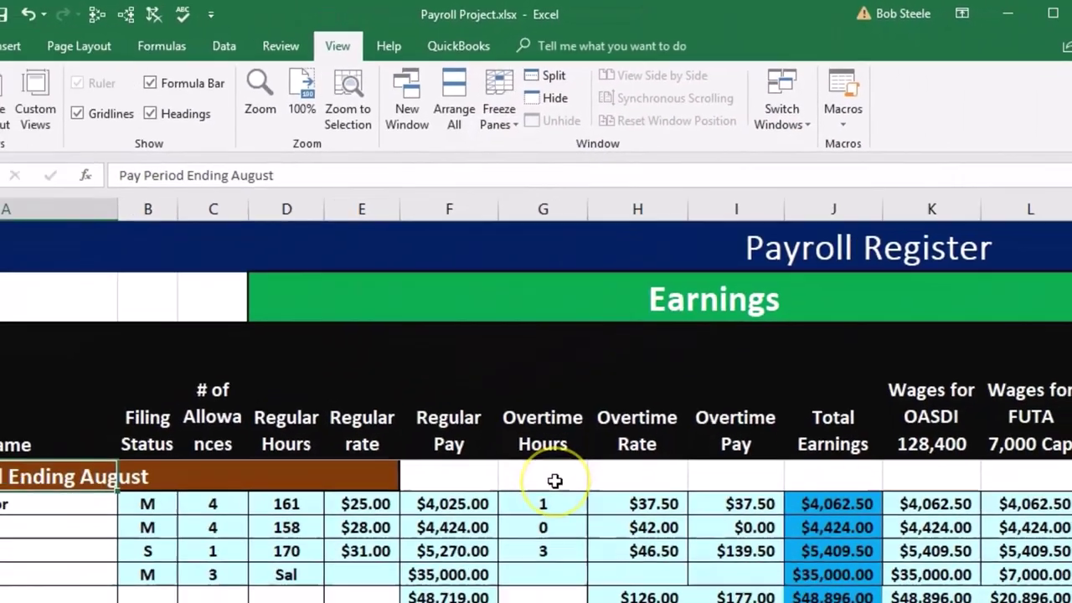
Step: Examine the September register rows under the frozen headers, from regular pay across to the empty September rows of the earnings records
{"action": "scroll", "coordinate": [591, 409], "scroll_direction": "down", "scroll_amount": 1}
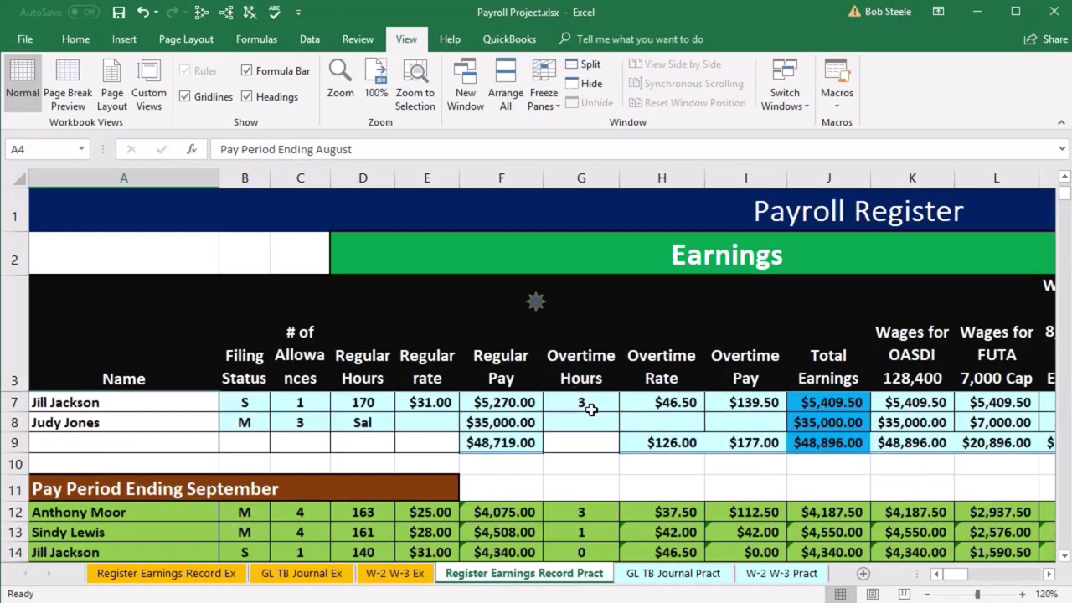
{"action": "left_click", "coordinate": [1064, 556]}
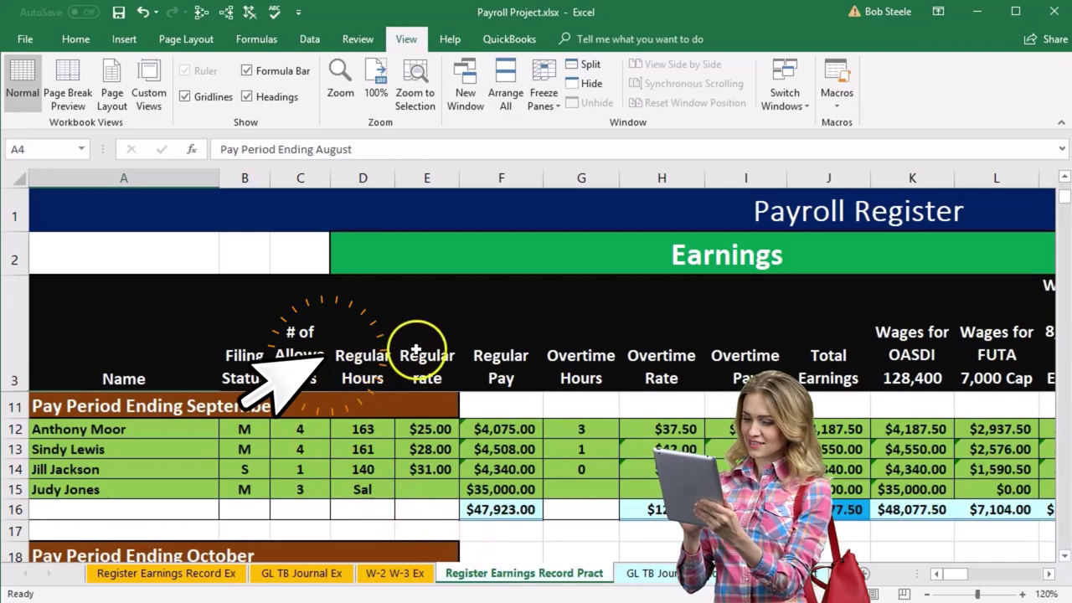
{"action": "left_click", "coordinate": [504, 422]}
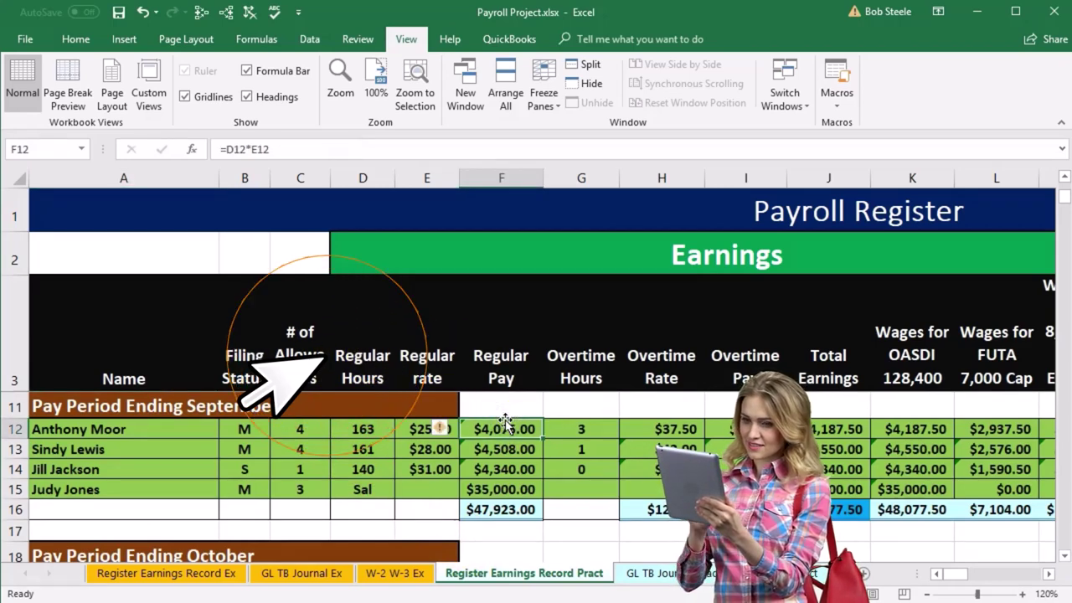
{"action": "key", "text": "Right"}
{"action": "key", "text": "Right"}
{"action": "key", "text": "Right"}
{"action": "key", "text": "Right"}
{"action": "key", "text": "Right"}
{"action": "key", "text": "Right"}
{"action": "key", "text": "Right"}
{"action": "key", "text": "Right"}
{"action": "key", "text": "Right"}
{"action": "key", "text": "Right"}
{"action": "key", "text": "Right"}
{"action": "key", "text": "Right"}
{"action": "key", "text": "Right"}
{"action": "key", "text": "Right"}
{"action": "key", "text": "Right"}
{"action": "key", "text": "Right"}
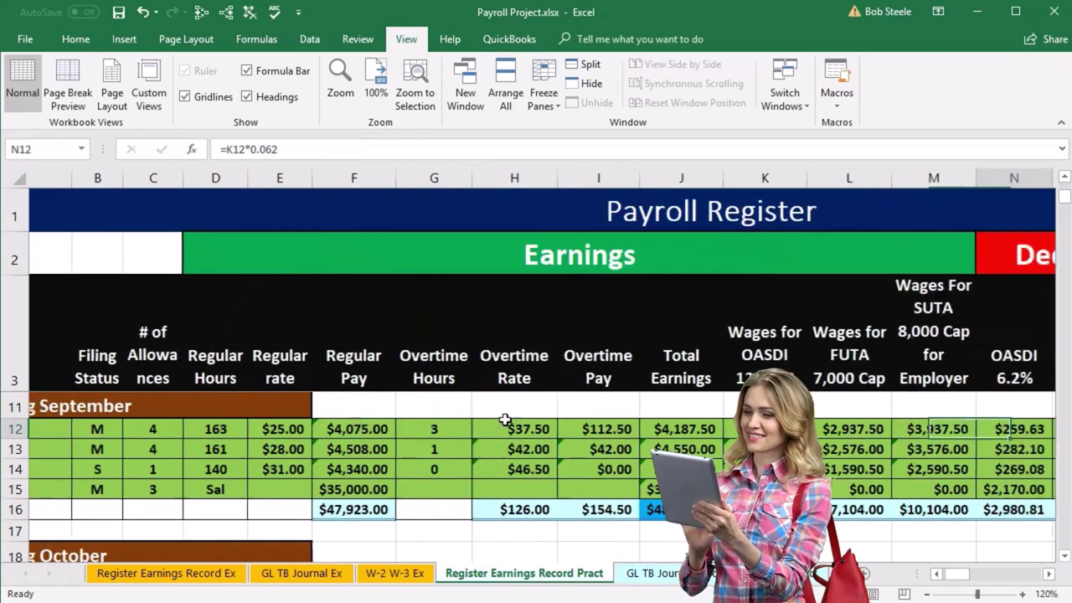
{"action": "key", "text": "Right"}
{"action": "key", "text": "Right"}
{"action": "key", "text": "Right"}
{"action": "key", "text": "Right"}
{"action": "key", "text": "Right"}
{"action": "key", "text": "Right"}
{"action": "key", "text": "Right"}
{"action": "key", "text": "Right"}
{"action": "key", "text": "Right"}
{"action": "key", "text": "Right"}
{"action": "key", "text": "Right"}
{"action": "key", "text": "Right"}
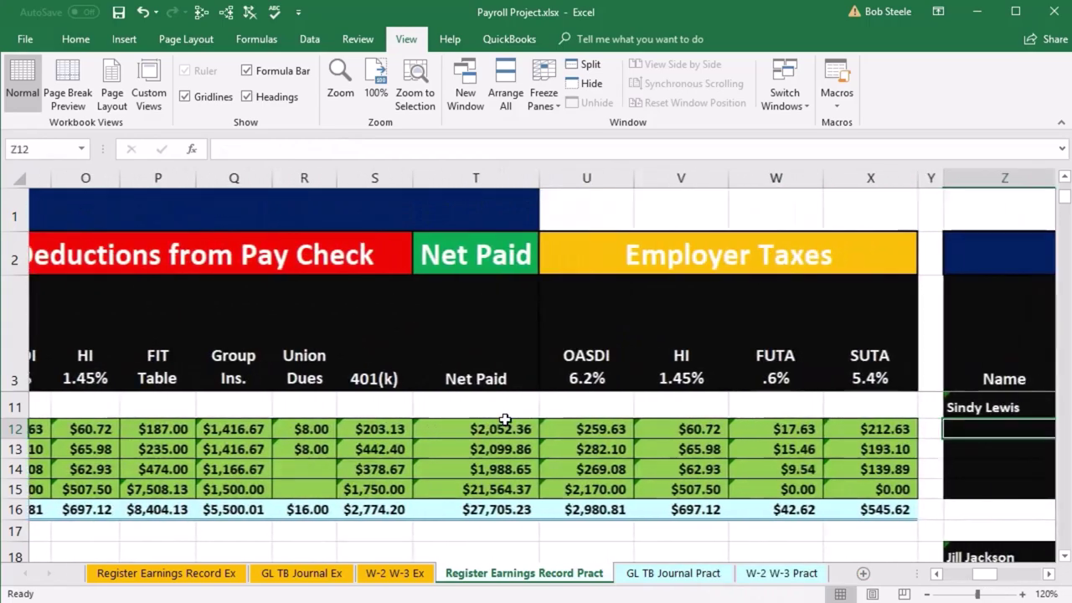
{"action": "key", "text": "Right"}
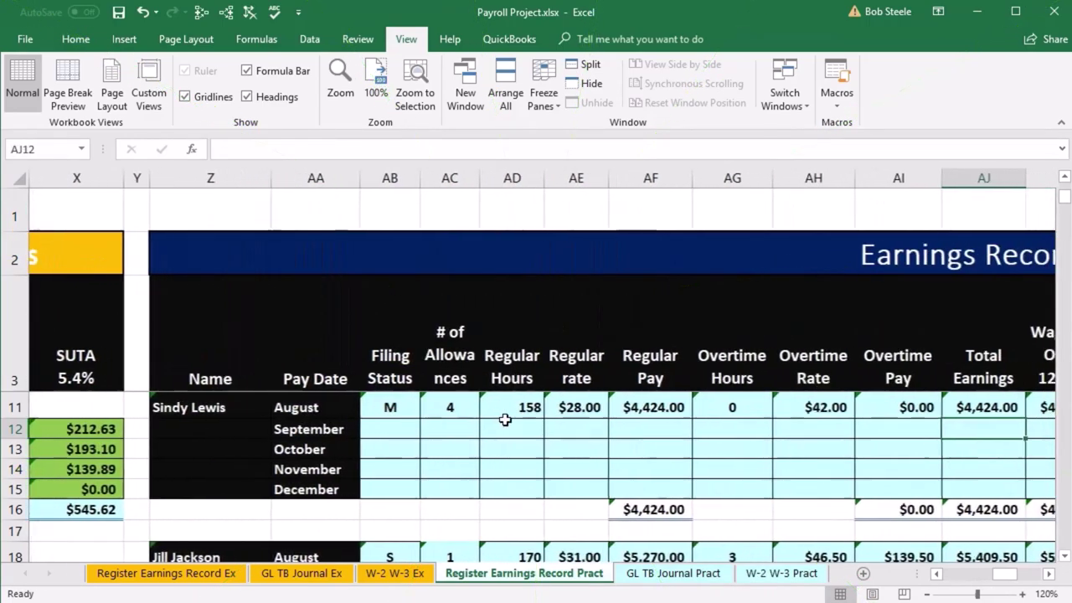
{"action": "left_click", "coordinate": [434, 428]}
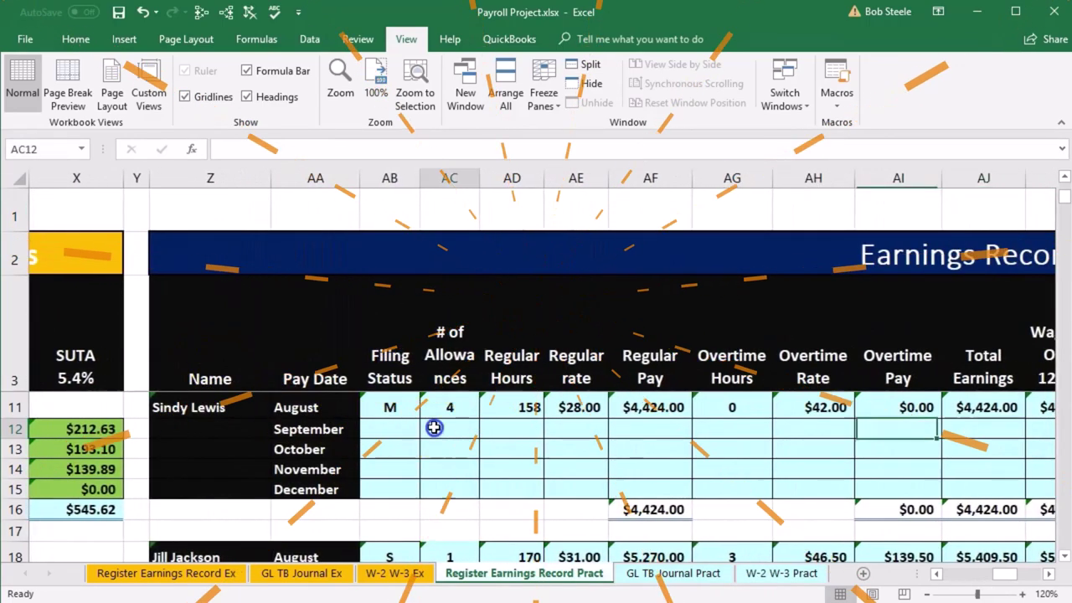
Step: Enter =B12 in AB5 to link the first employee's September filing status in the earnings records to the payroll register
{"action": "scroll", "coordinate": [433, 428], "scroll_direction": "up", "scroll_amount": 3}
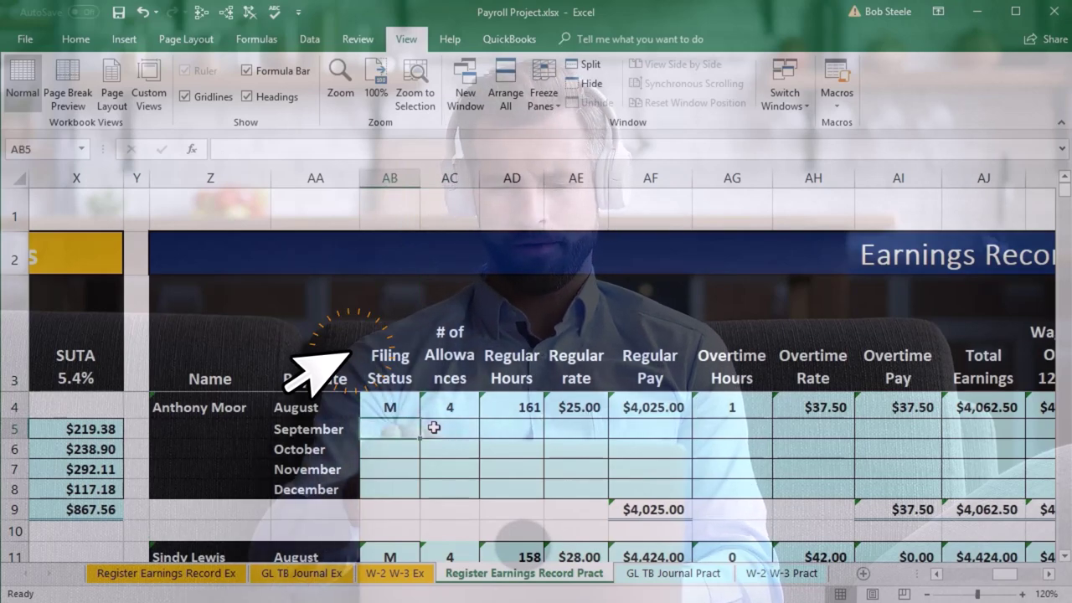
{"action": "left_click", "coordinate": [300, 431]}
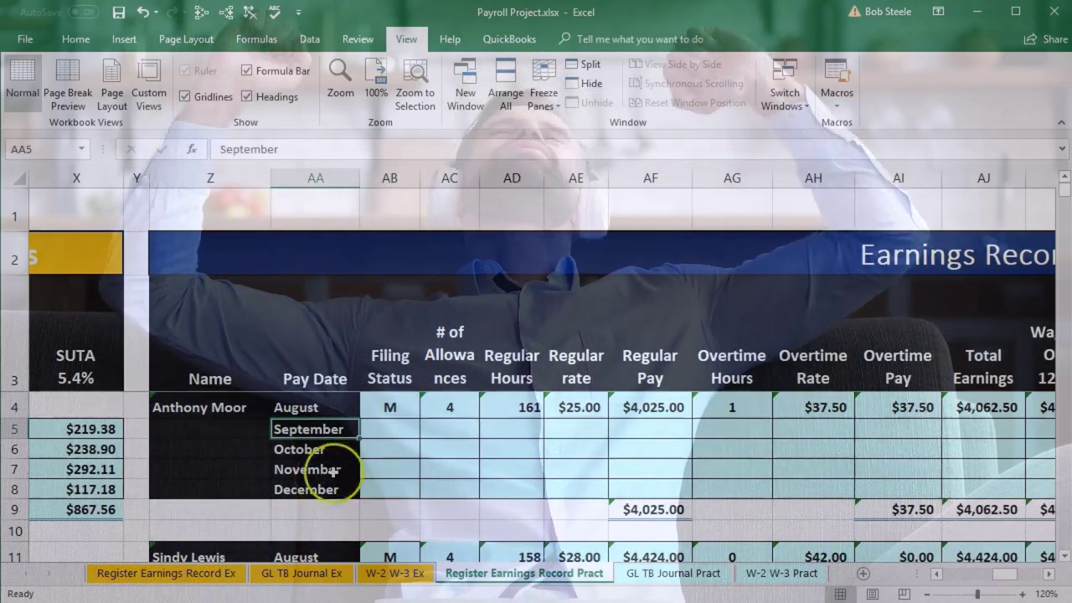
{"action": "left_click", "coordinate": [387, 435]}
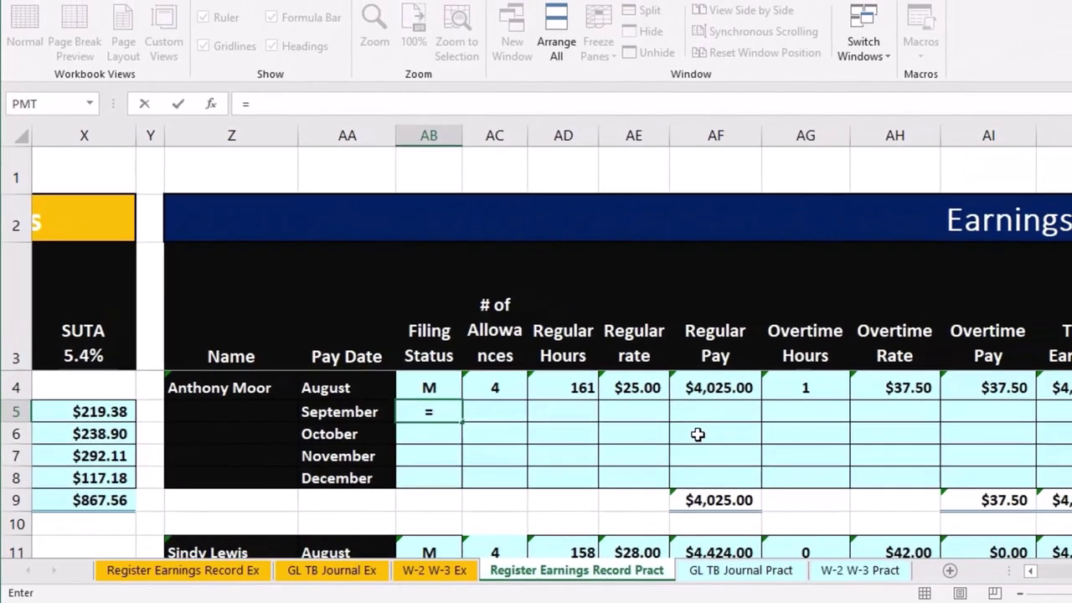
{"action": "key", "text": "Left"}
{"action": "key", "text": "Left"}
{"action": "key", "text": "Left"}
{"action": "key", "text": "Left"}
{"action": "key", "text": "Left"}
{"action": "key", "text": "Left"}
{"action": "key", "text": "Left"}
{"action": "key", "text": "Left"}
{"action": "key", "text": "Left"}
{"action": "key", "text": "Left"}
{"action": "key", "text": "Left"}
{"action": "key", "text": "Left"}
{"action": "key", "text": "Left"}
{"action": "key", "text": "Left"}
{"action": "key", "text": "Left"}
{"action": "key", "text": "Left"}
{"action": "key", "text": "Left"}
{"action": "key", "text": "Left"}
{"action": "key", "text": "Left"}
{"action": "key", "text": "Left"}
{"action": "key", "text": "Left"}
{"action": "key", "text": "Left"}
{"action": "key", "text": "Left"}
{"action": "key", "text": "Left"}
{"action": "key", "text": "Left"}
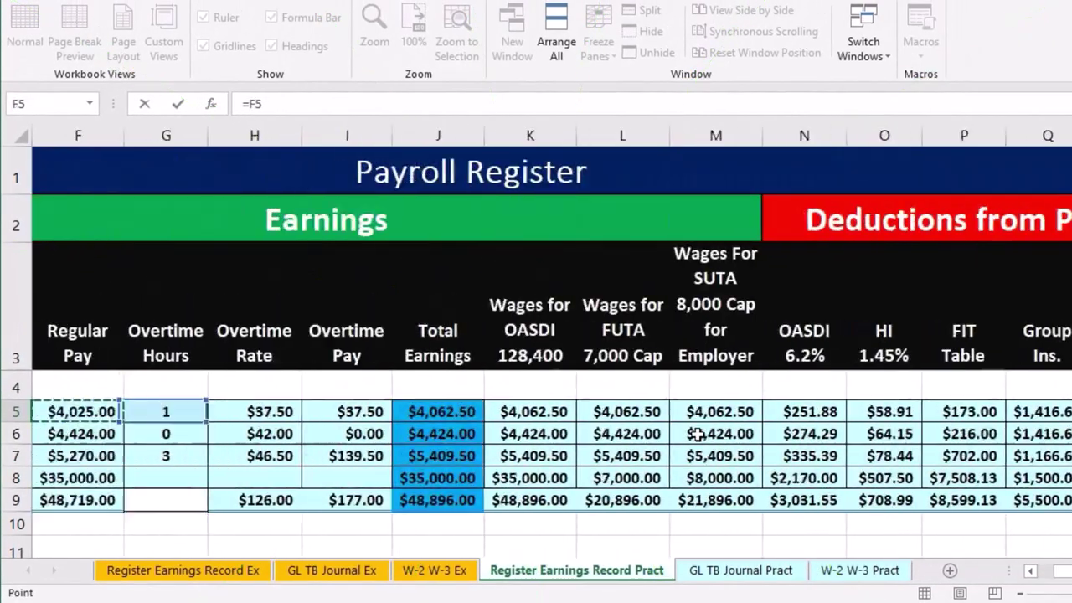
{"action": "key", "text": "Down"}
{"action": "key", "text": "Down"}
{"action": "key", "text": "Down"}
{"action": "key", "text": "Down"}
{"action": "key", "text": "Down"}
{"action": "key", "text": "Down"}
{"action": "key", "text": "Down"}
{"action": "key", "text": "Down"}
{"action": "key", "text": "Down"}
{"action": "key", "text": "Down"}
{"action": "key", "text": "Down"}
{"action": "key", "text": "Down"}
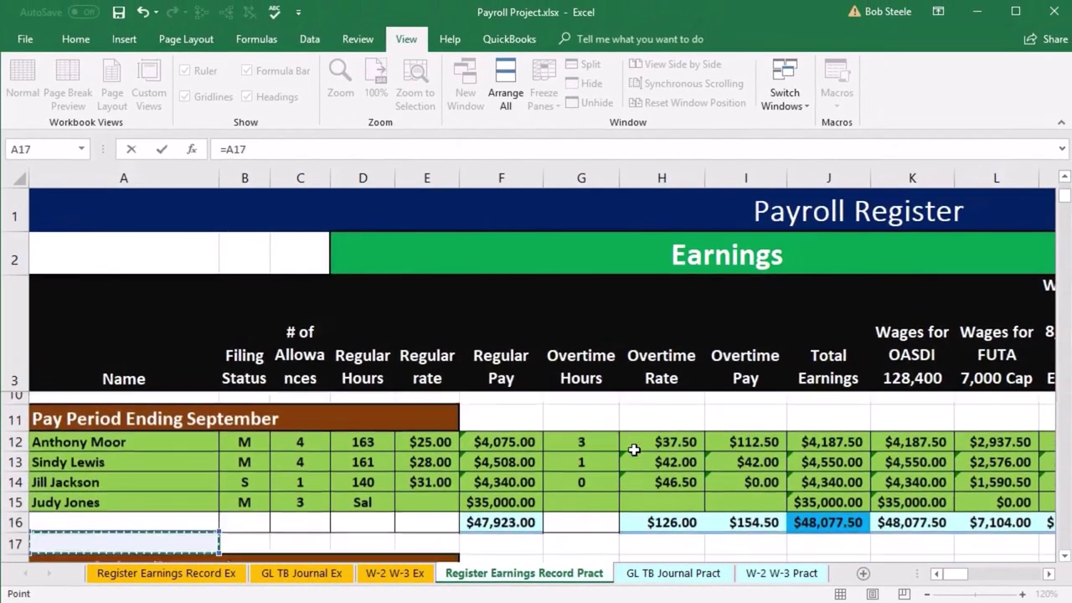
{"action": "key", "text": "Up"}
{"action": "key", "text": "Up"}
{"action": "key", "text": "Up"}
{"action": "key", "text": "Up"}
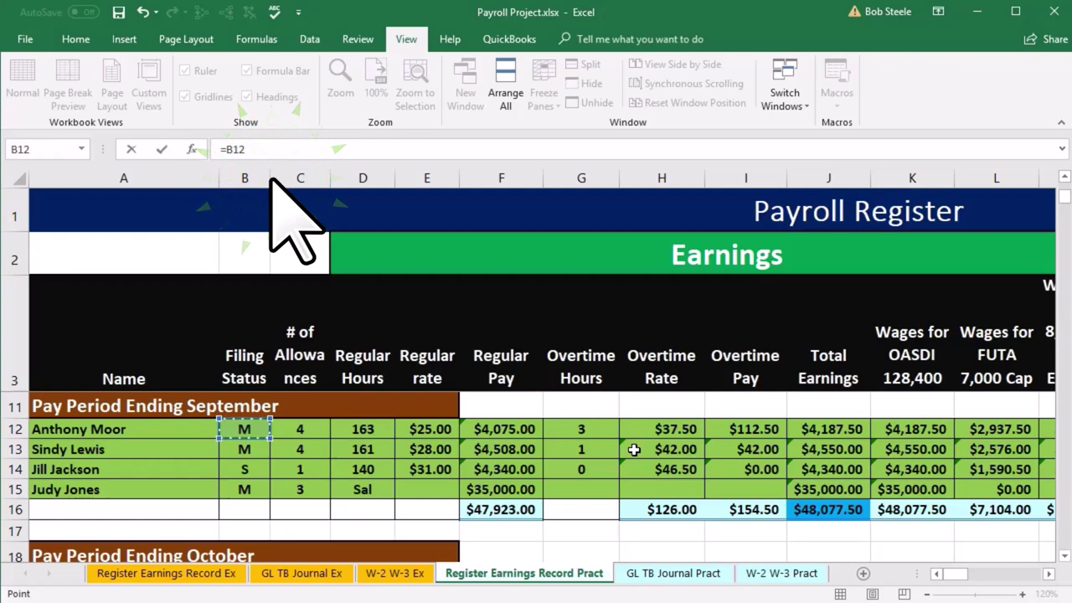
{"action": "key", "text": "Escape"}
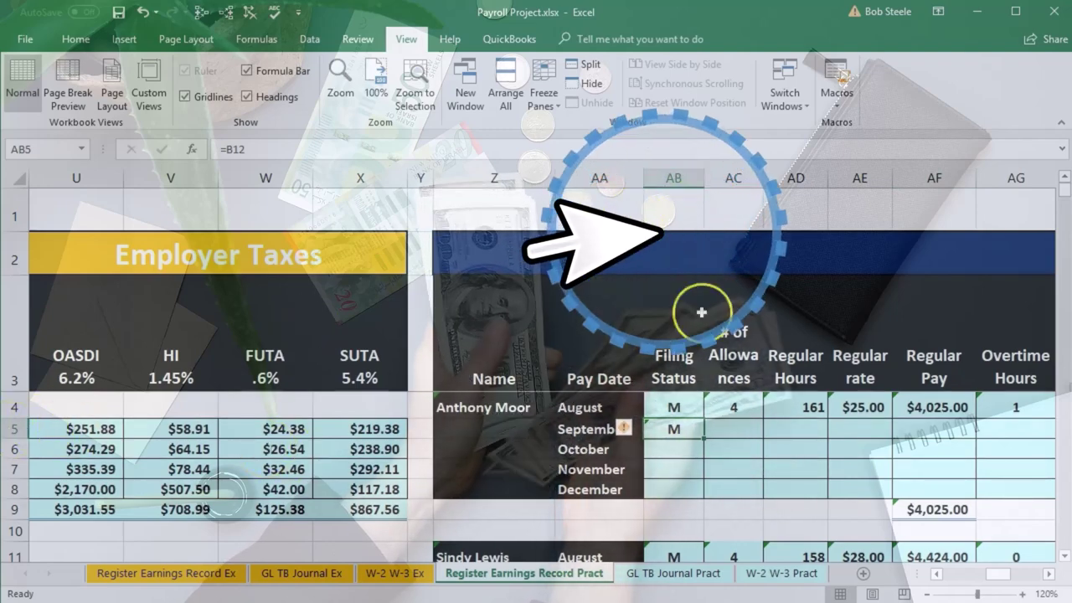
{"action": "double_click", "coordinate": [678, 430]}
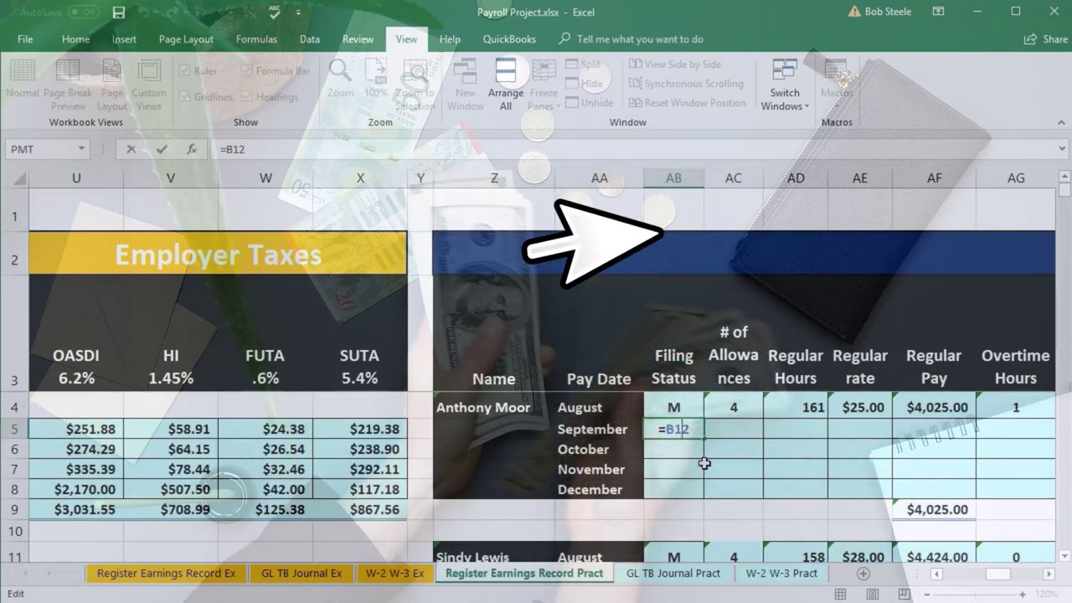
{"action": "key", "text": "Return"}
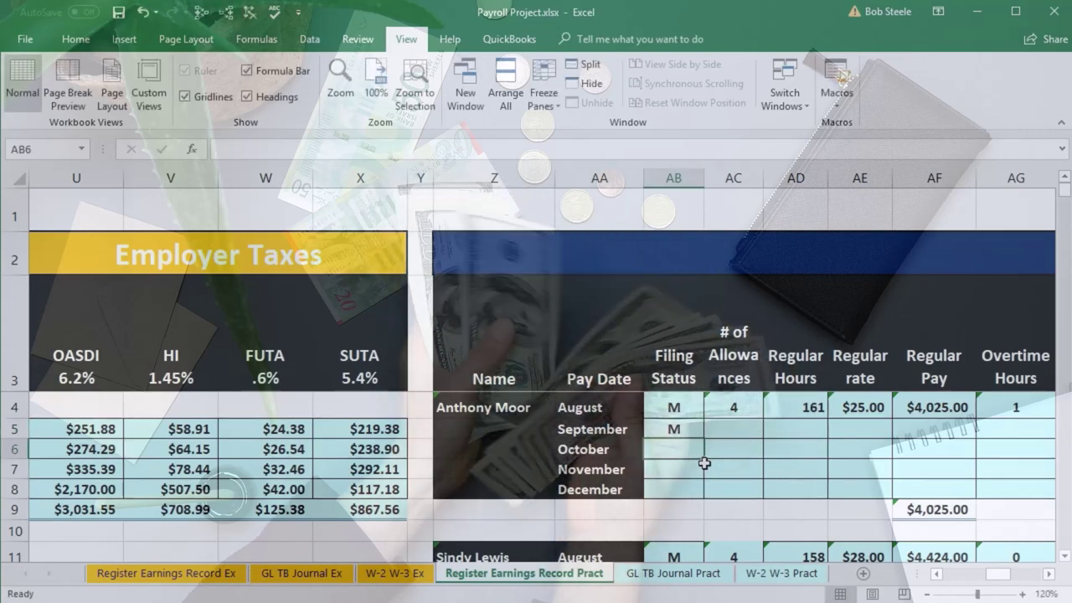
Step: Copy the September filing status link in AB5 across AC5:AT5, pasting formulas only, to complete the first employee's September row
{"action": "left_click", "coordinate": [1048, 573]}
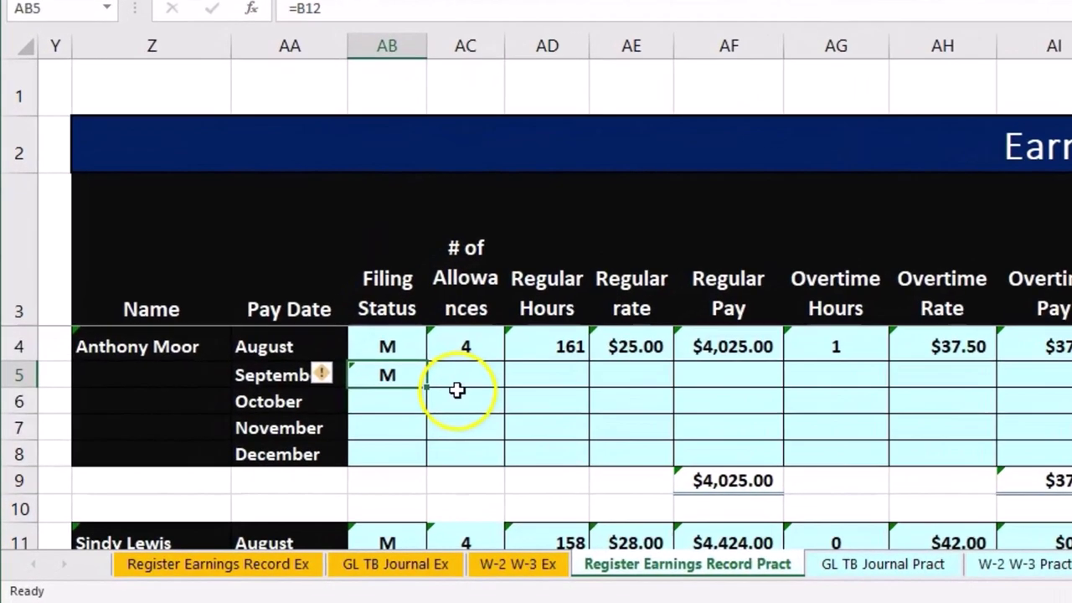
{"action": "right_click", "coordinate": [397, 373]}
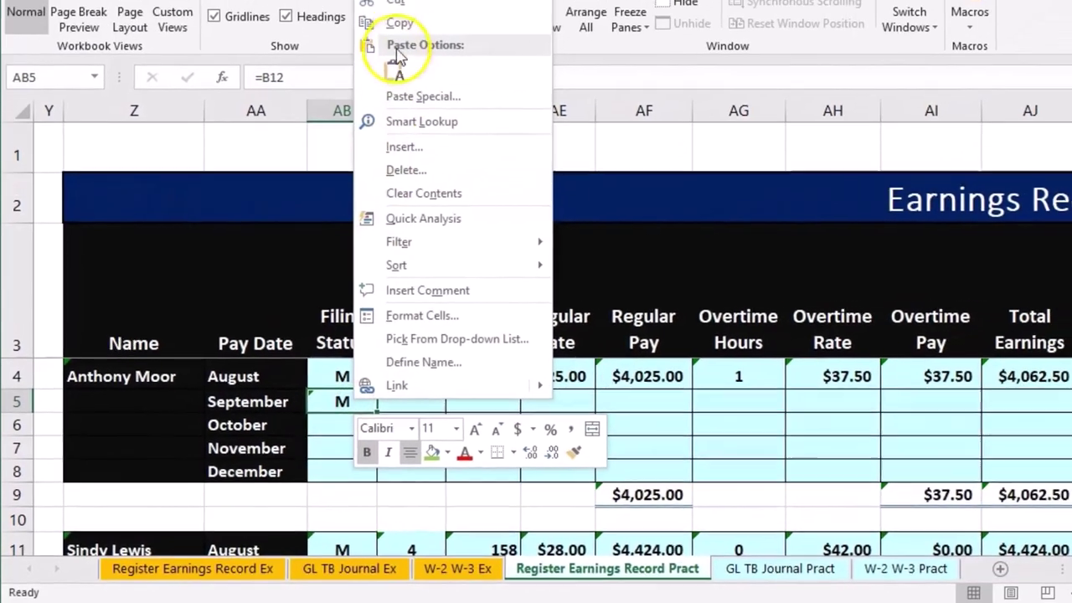
{"action": "left_click", "coordinate": [381, 17]}
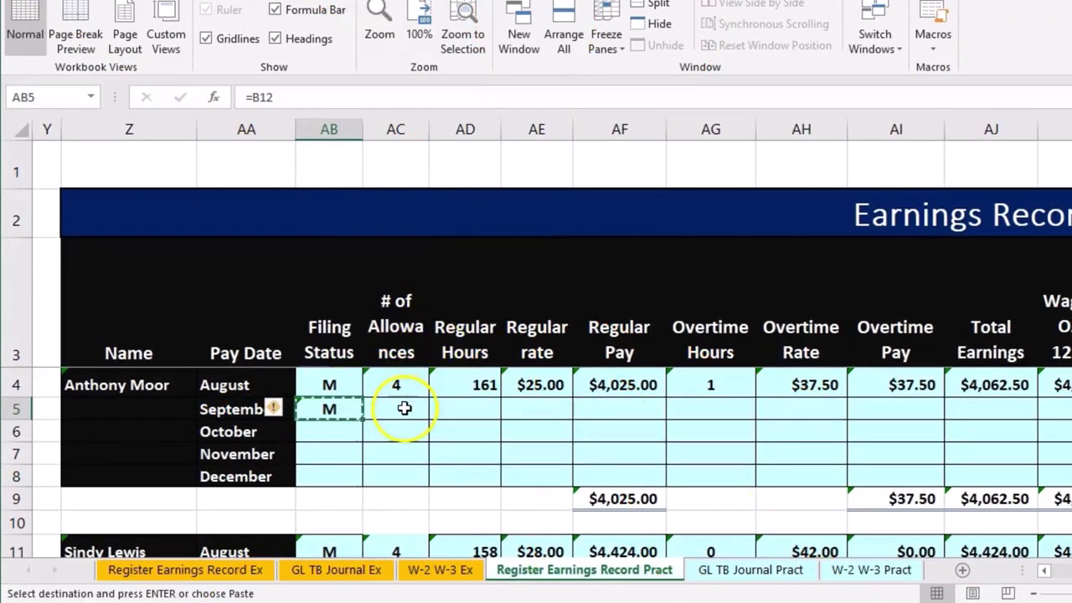
{"action": "left_click_drag", "start_coordinate": [483, 402], "coordinate": [952, 432]}
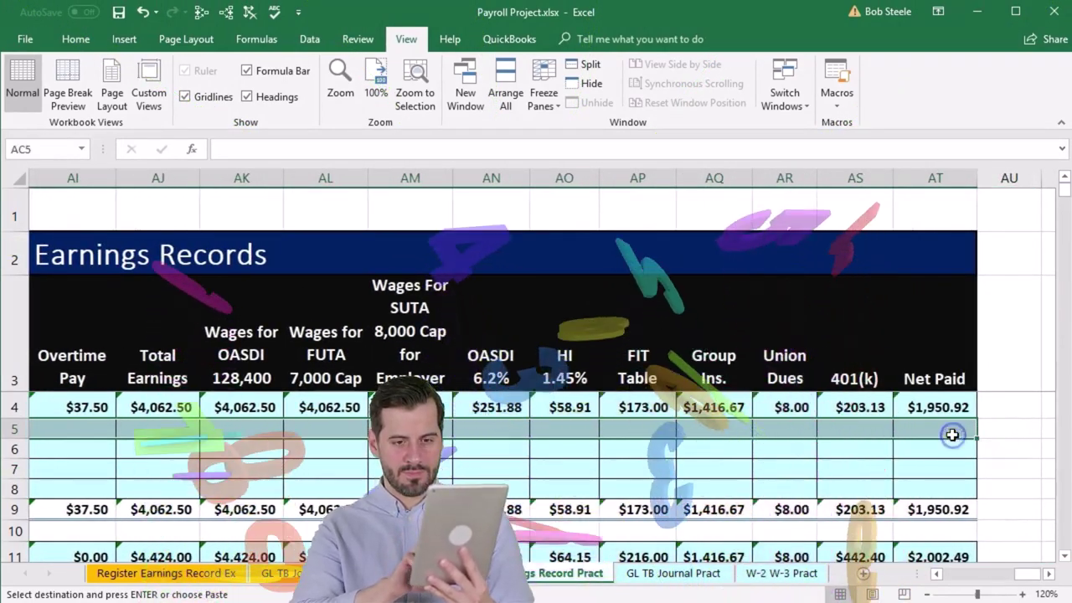
{"action": "right_click", "coordinate": [942, 431]}
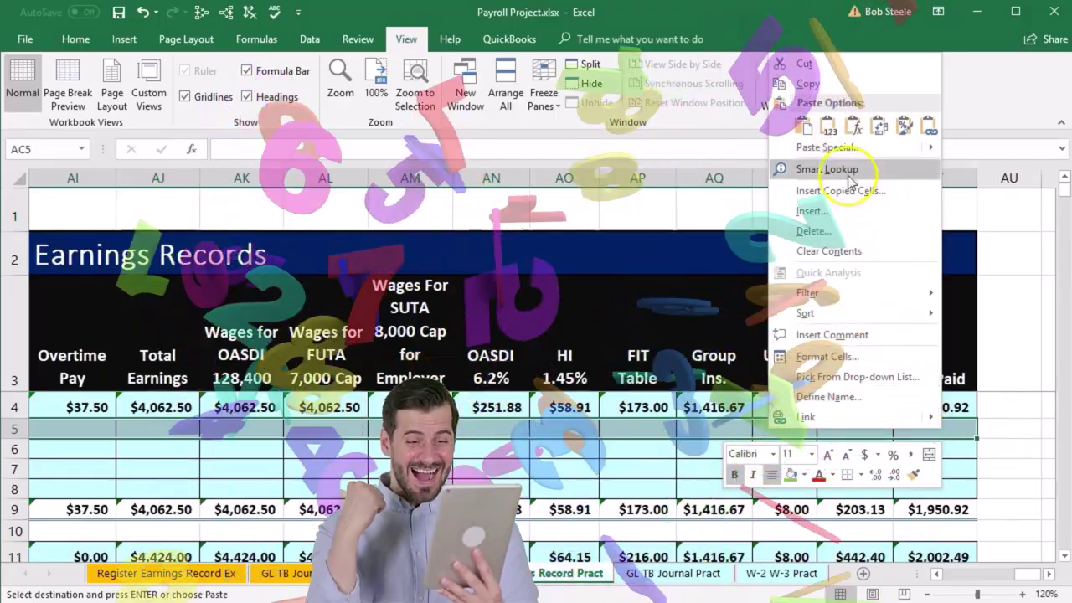
{"action": "left_click", "coordinate": [853, 125]}
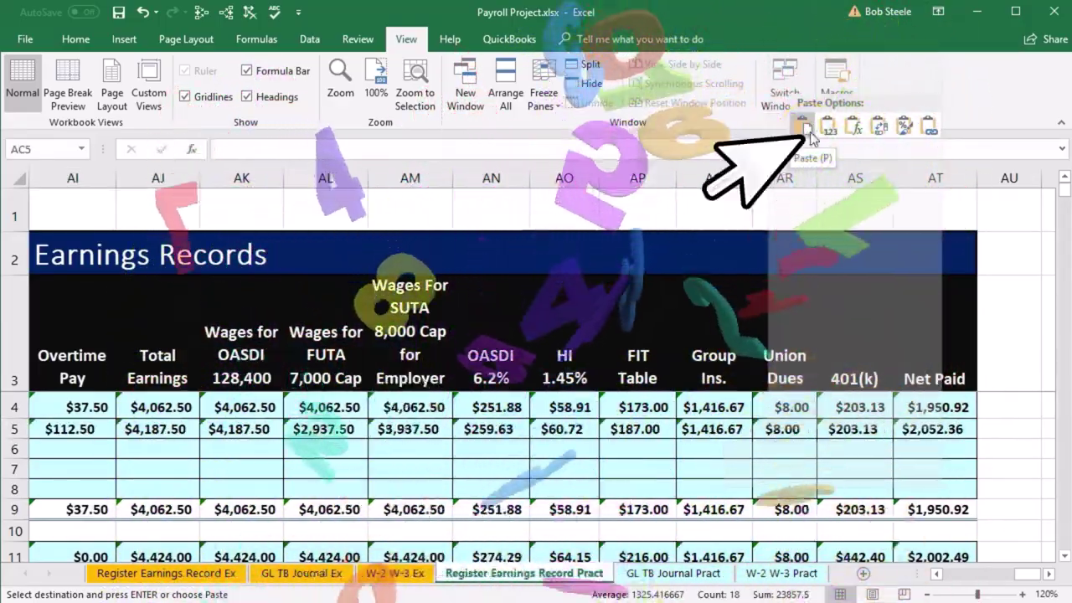
{"action": "left_click", "coordinate": [855, 127]}
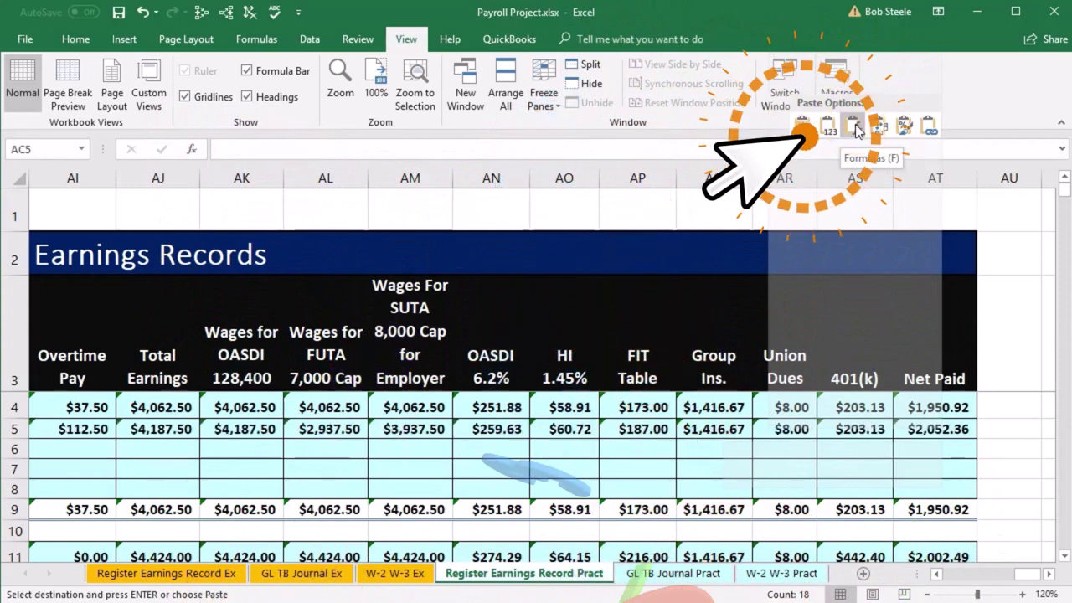
{"action": "left_click", "coordinate": [722, 457]}
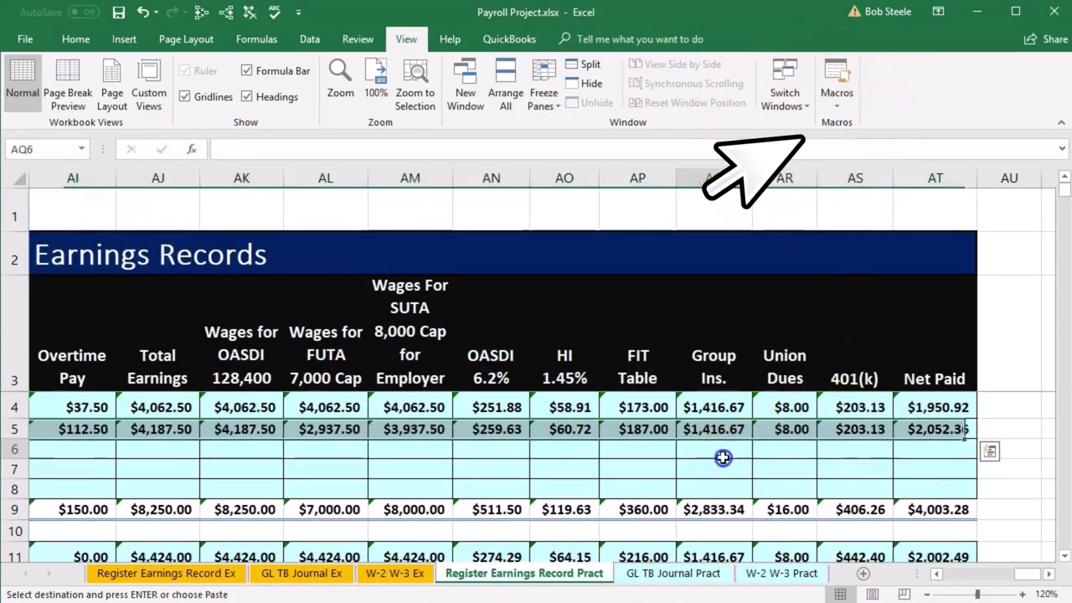
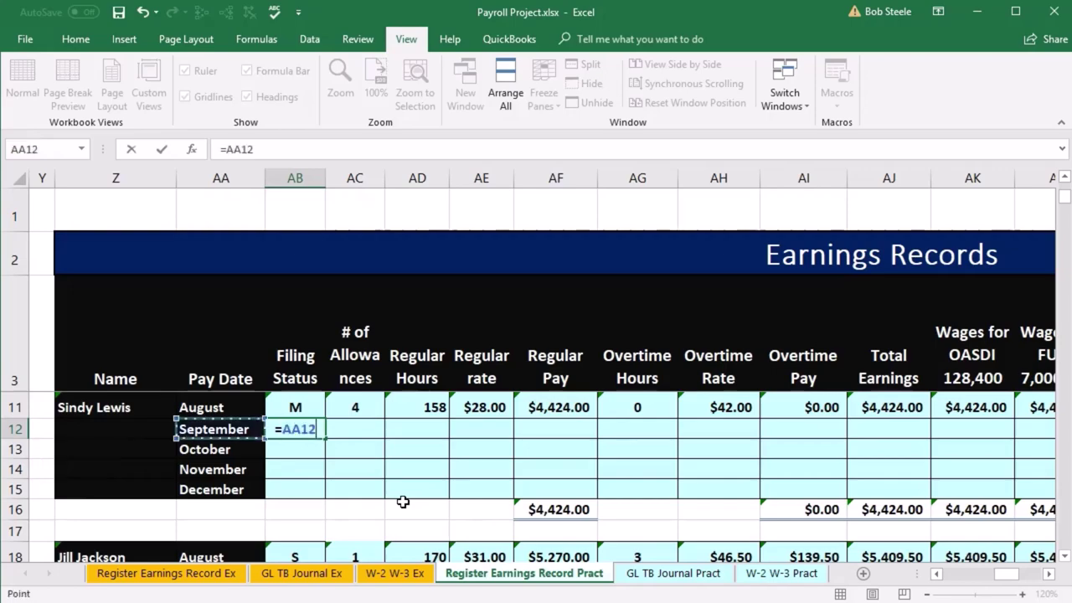
Step: Enter =B13 in AB12 to link the second employee's September filing status to the payroll register
{"action": "key", "text": "Left"}
{"action": "key", "text": "Left"}
{"action": "key", "text": "Left"}
{"action": "key", "text": "Left"}
{"action": "key", "text": "Left"}
{"action": "key", "text": "Left"}
{"action": "key", "text": "Left"}
{"action": "key", "text": "Left"}
{"action": "key", "text": "Left"}
{"action": "key", "text": "Left"}
{"action": "key", "text": "Left"}
{"action": "key", "text": "Left"}
{"action": "key", "text": "Left"}
{"action": "key", "text": "Left"}
{"action": "key", "text": "Left"}
{"action": "key", "text": "Left"}
{"action": "key", "text": "Left"}
{"action": "key", "text": "Left"}
{"action": "key", "text": "Left"}
{"action": "key", "text": "Left"}
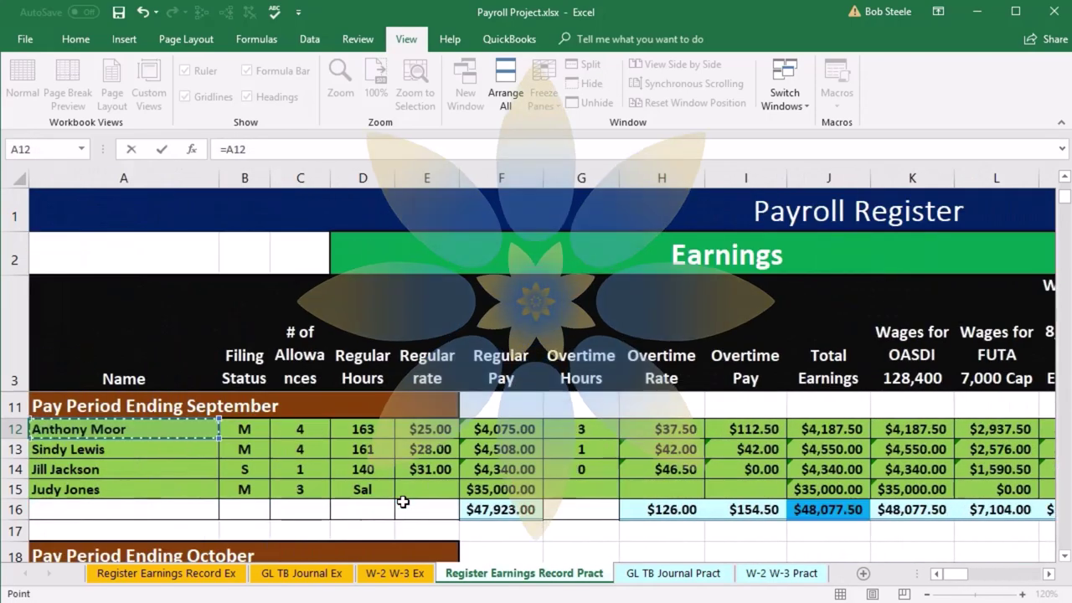
{"action": "key", "text": "Down"}
{"action": "key", "text": "Right"}
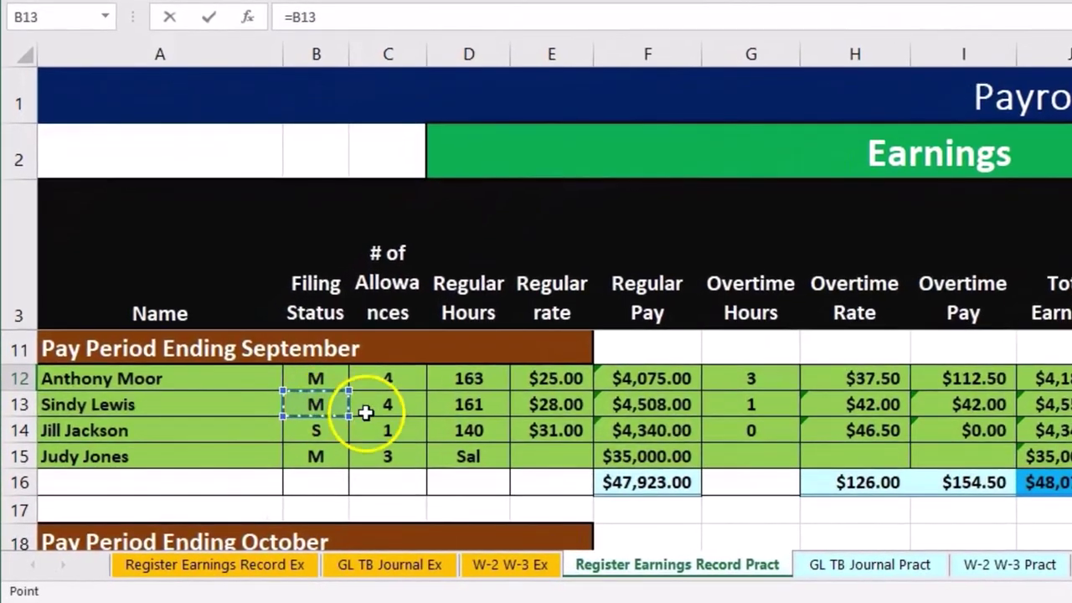
{"action": "key", "text": "Escape"}
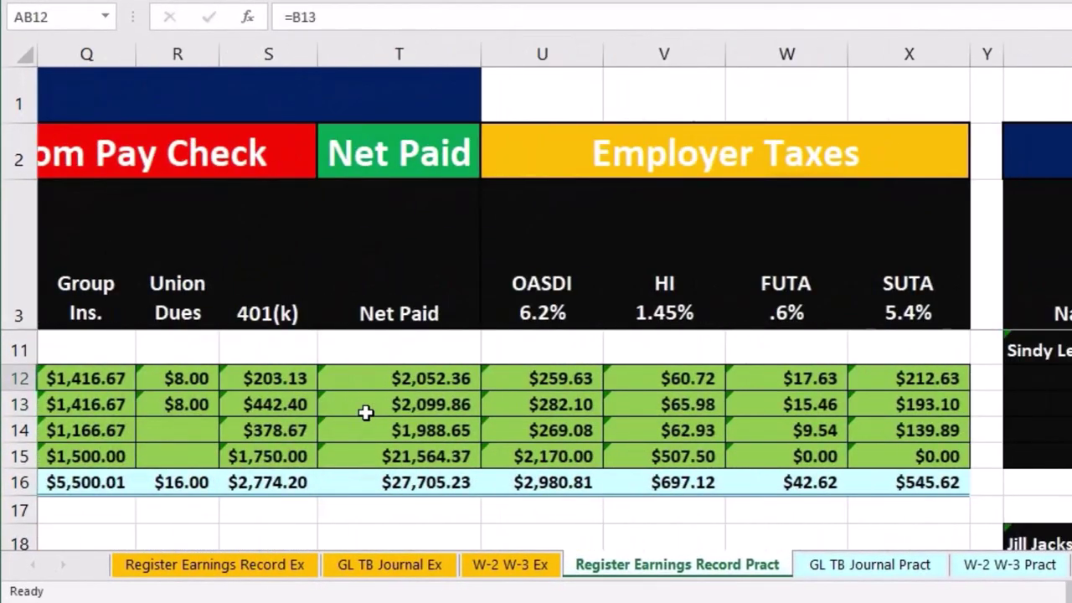
{"action": "key", "text": "Up"}
{"action": "key", "text": "Right"}
{"action": "key", "text": "Right"}
{"action": "key", "text": "Right"}
{"action": "key", "text": "Right"}
{"action": "key", "text": "Right"}
{"action": "key", "text": "Right"}
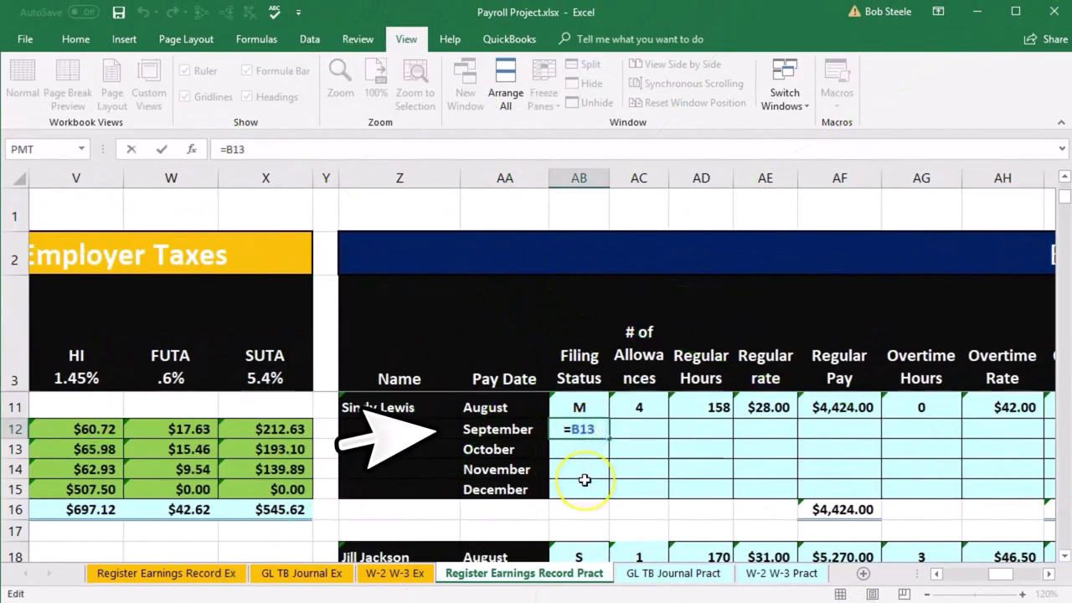
{"action": "key", "text": "Return"}
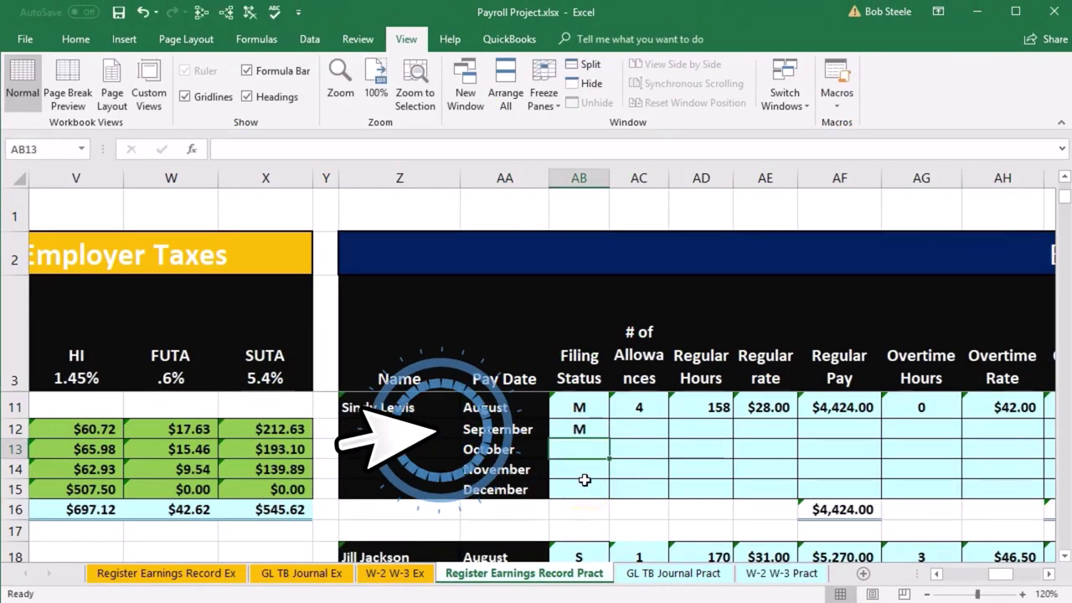
Step: Copy the link in AB12 across AC12:AT12 as formulas only, and check the row's net pay and totals
{"action": "right_click", "coordinate": [577, 426]}
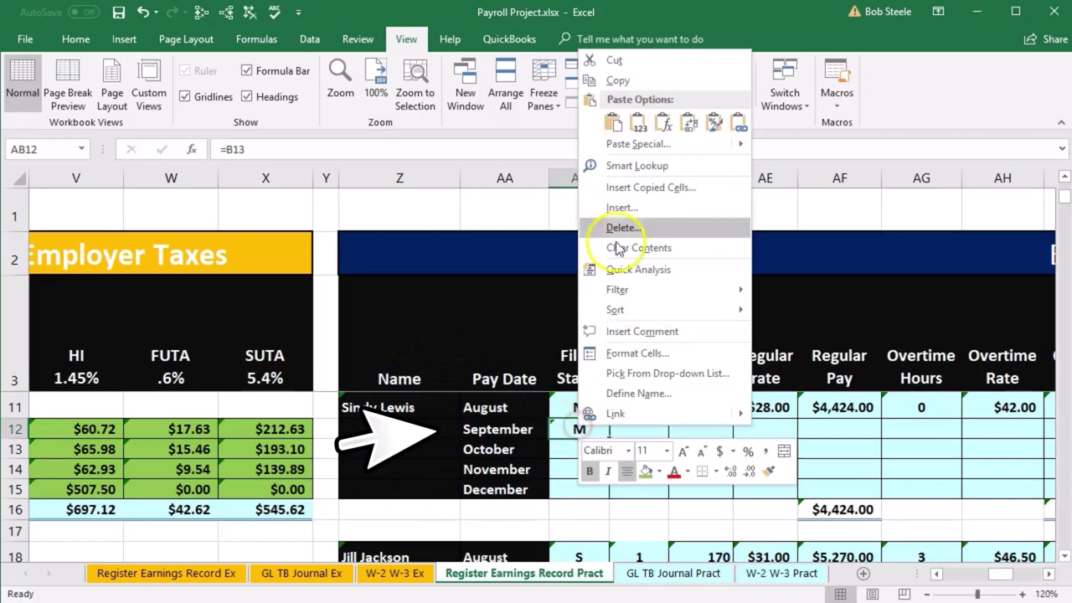
{"action": "left_click", "coordinate": [632, 84]}
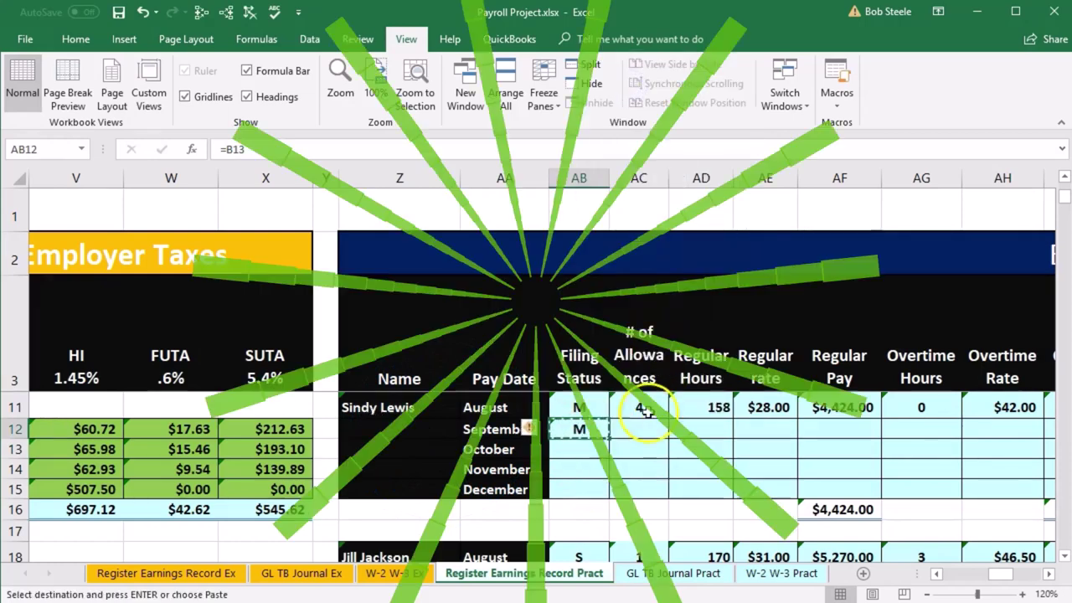
{"action": "left_click_drag", "start_coordinate": [703, 422], "coordinate": [938, 421]}
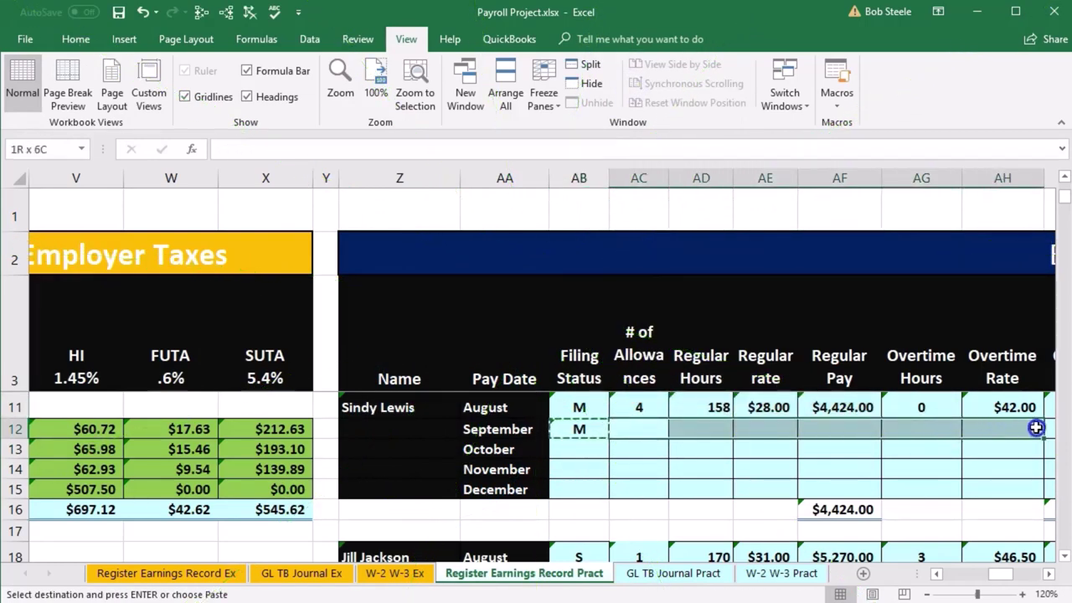
{"action": "left_click_drag", "start_coordinate": [1036, 428], "coordinate": [955, 427]}
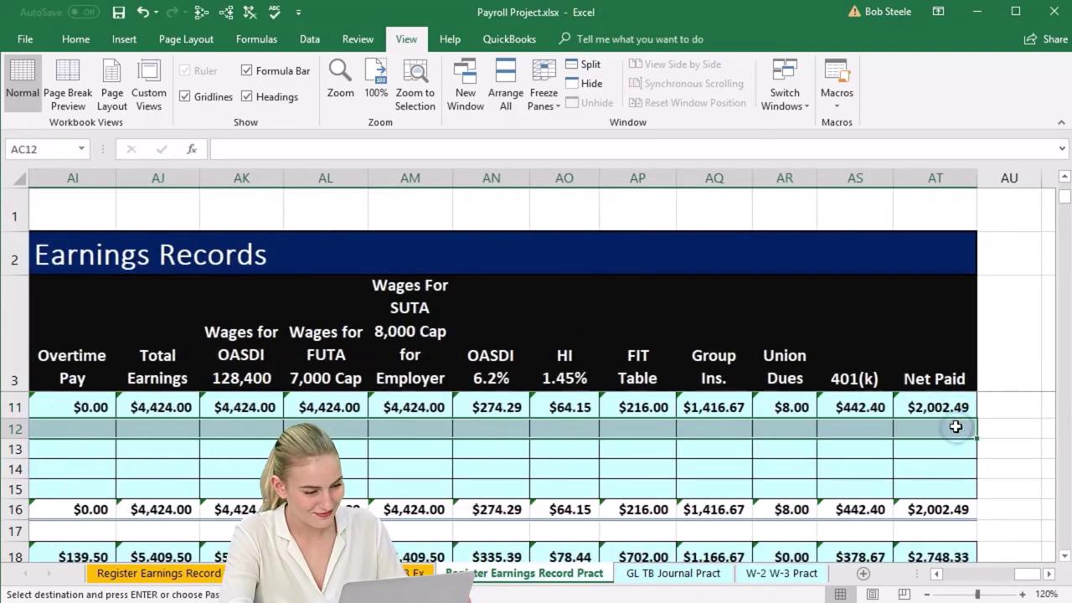
{"action": "right_click", "coordinate": [955, 427]}
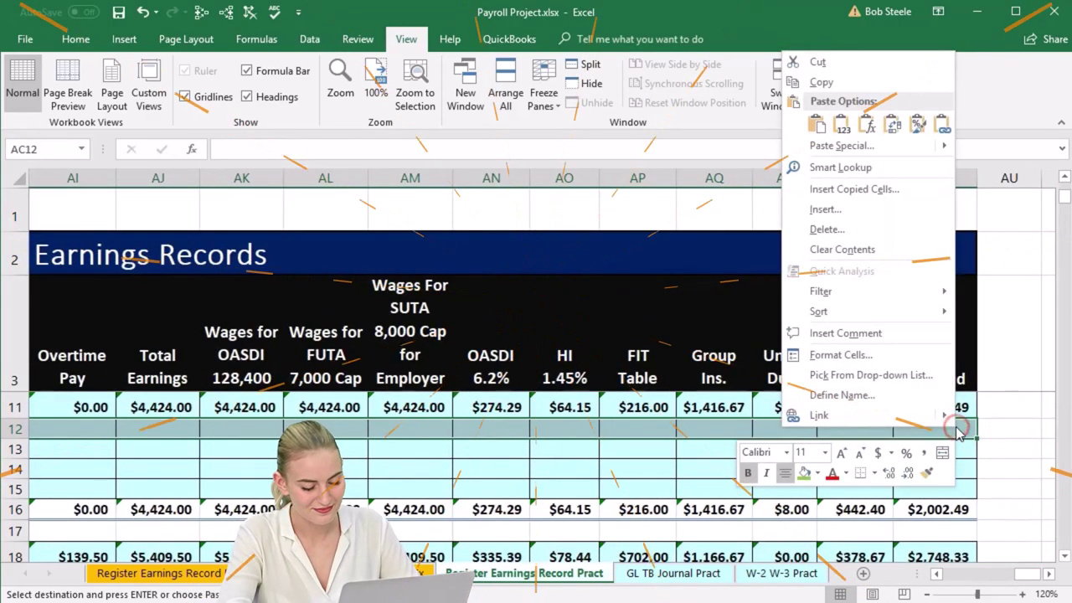
{"action": "left_click", "coordinate": [863, 125]}
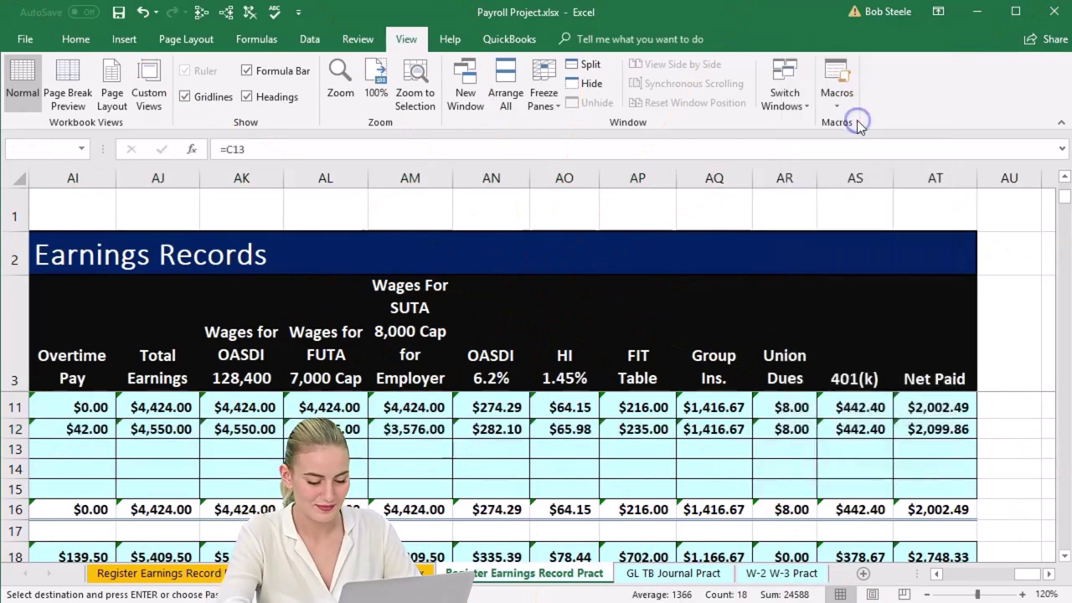
{"action": "left_click", "coordinate": [925, 465]}
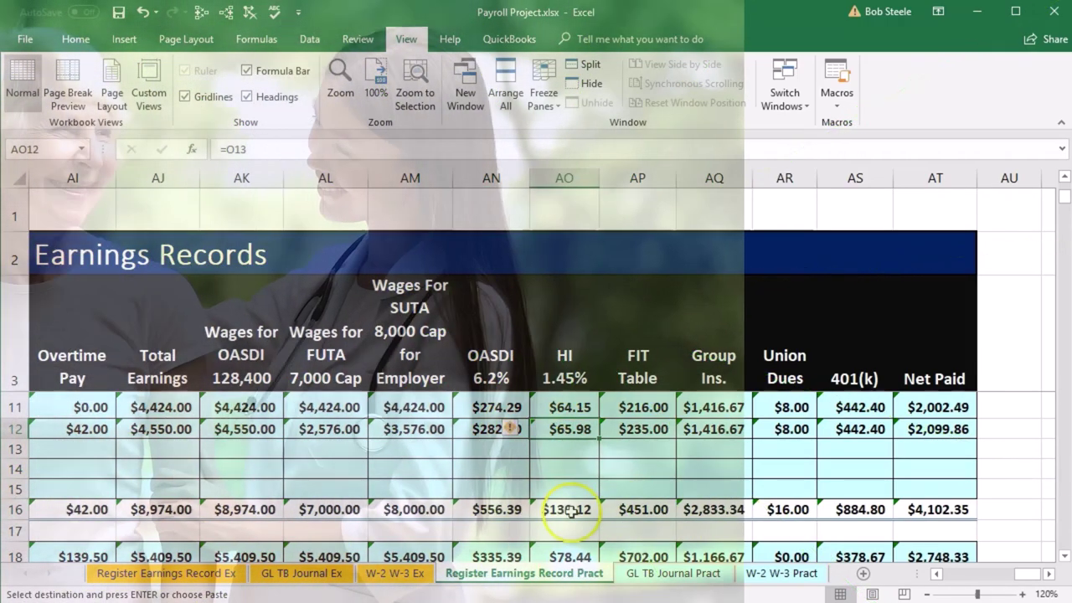
{"action": "left_click", "coordinate": [568, 511]}
{"action": "left_click", "coordinate": [918, 428]}
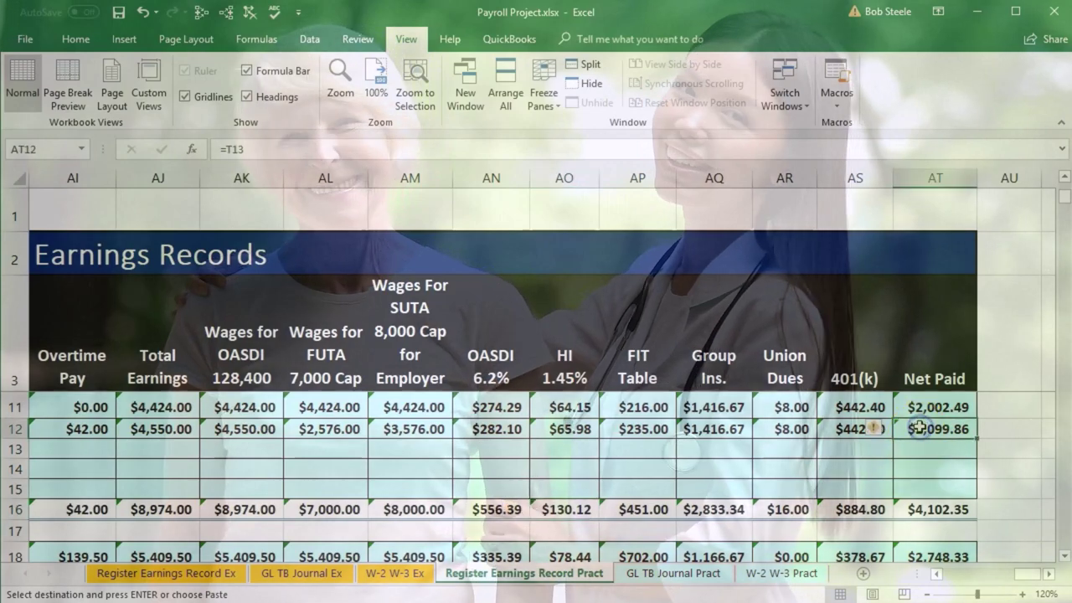
{"action": "left_click", "coordinate": [931, 509]}
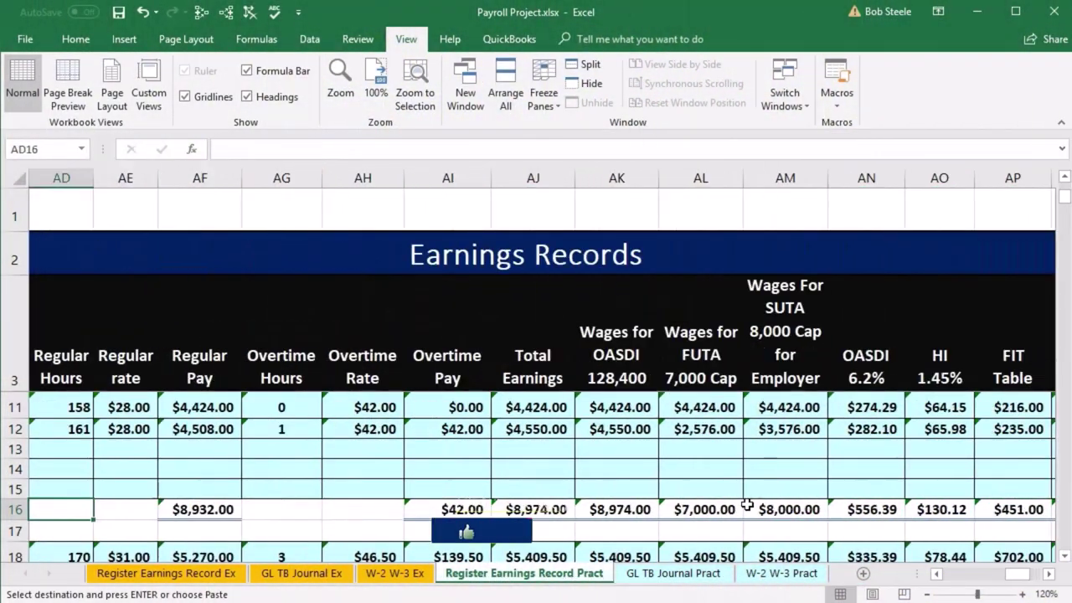
Step: Enter =B14 in AB19 to link the third employee's September filing status to the payroll register
{"action": "key", "text": "Left"}
{"action": "key", "text": "Left"}
{"action": "key", "text": "Left"}
{"action": "key", "text": "Left"}
{"action": "key", "text": "Down"}
{"action": "key", "text": "Down"}
{"action": "key", "text": "Down"}
{"action": "key", "text": "Down"}
{"action": "key", "text": "Down"}
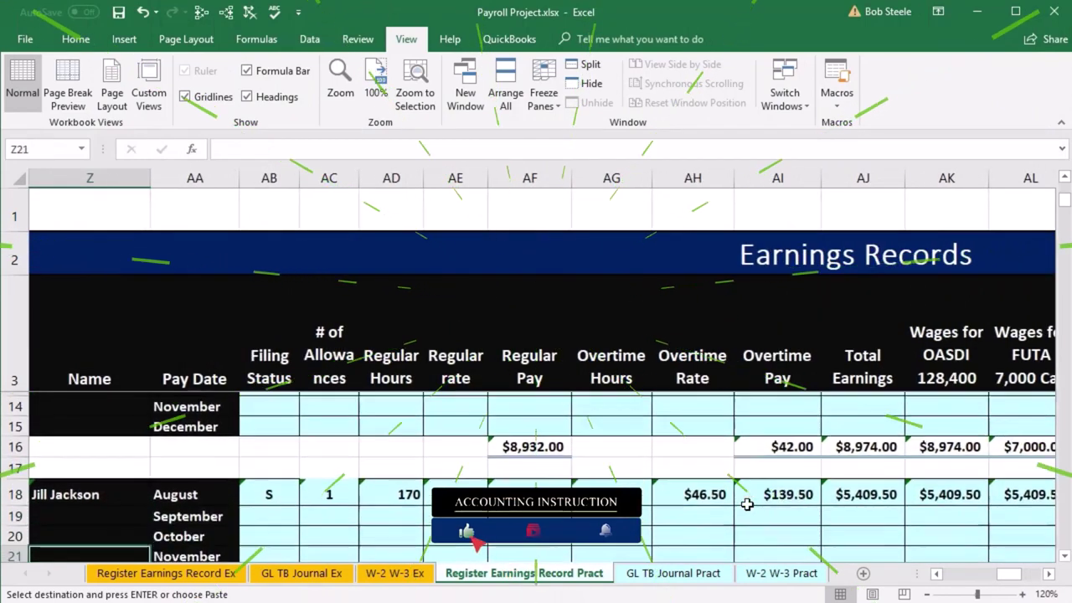
{"action": "key", "text": "Down"}
{"action": "key", "text": "Down"}
{"action": "key", "text": "Down"}
{"action": "key", "text": "Up"}
{"action": "key", "text": "Up"}
{"action": "key", "text": "Up"}
{"action": "key", "text": "Up"}
{"action": "key", "text": "Up"}
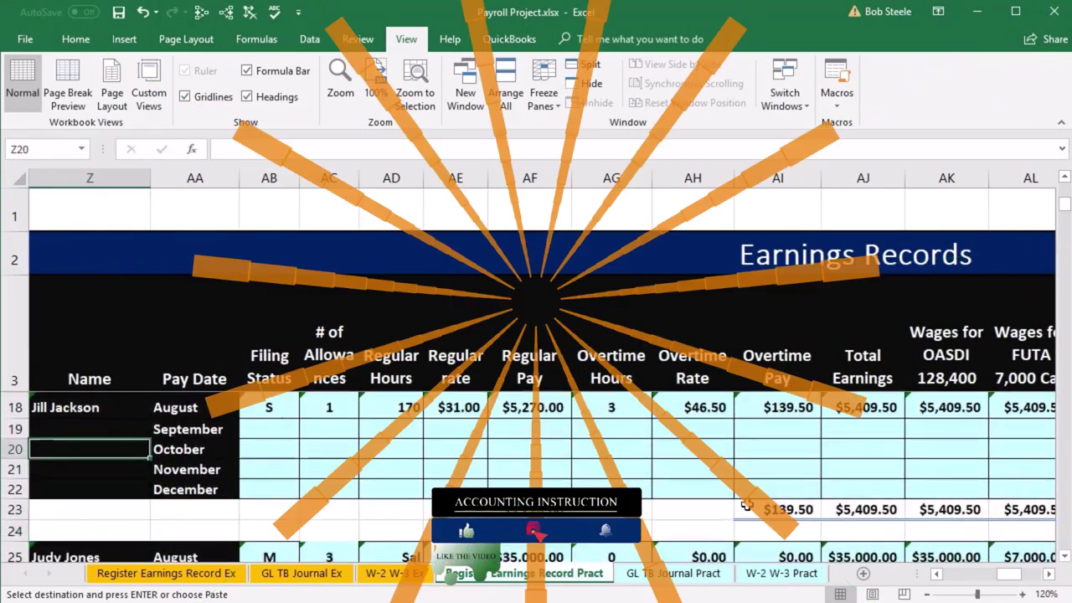
{"action": "key", "text": "ctrl+v"}
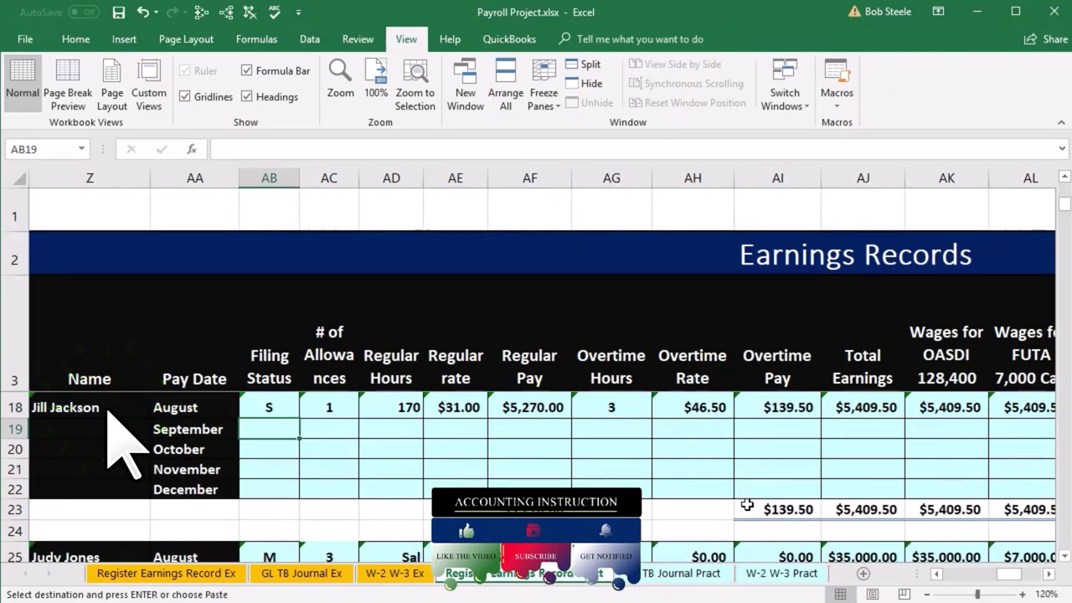
{"action": "type", "text": "="}
{"action": "key", "text": "Left"}
{"action": "key", "text": "Left"}
{"action": "key", "text": "Left"}
{"action": "key", "text": "Left"}
{"action": "key", "text": "Left"}
{"action": "key", "text": "Left"}
{"action": "key", "text": "Left"}
{"action": "key", "text": "Left"}
{"action": "key", "text": "Left"}
{"action": "key", "text": "Left"}
{"action": "key", "text": "Left"}
{"action": "key", "text": "Left"}
{"action": "key", "text": "Left"}
{"action": "key", "text": "Left"}
{"action": "key", "text": "Left"}
{"action": "key", "text": "Left"}
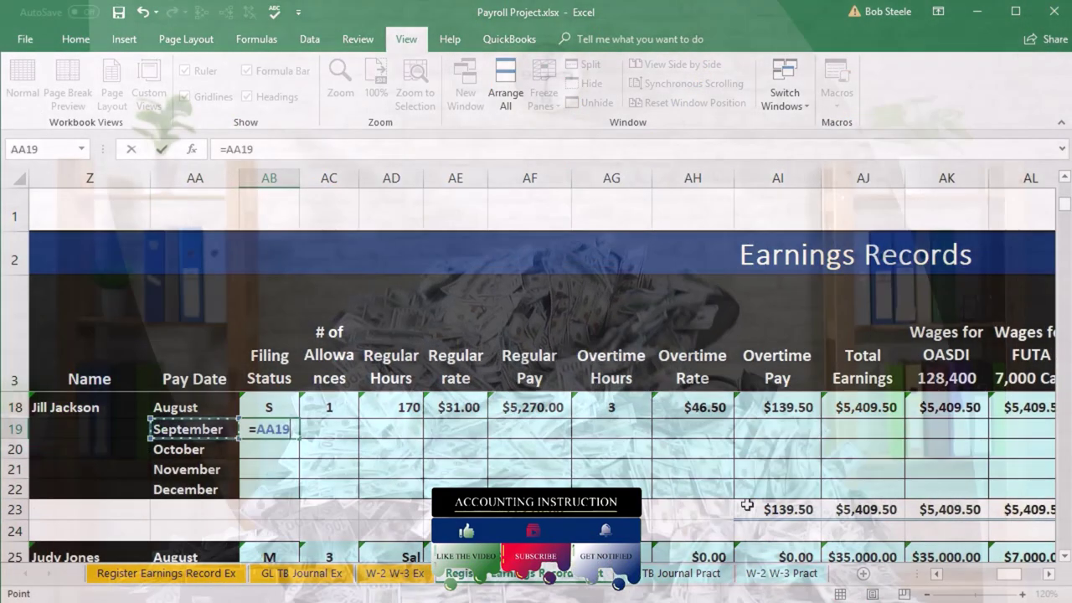
{"action": "key", "text": "Left"}
{"action": "key", "text": "Left"}
{"action": "key", "text": "Left"}
{"action": "key", "text": "Left"}
{"action": "key", "text": "Left"}
{"action": "key", "text": "Left"}
{"action": "key", "text": "Left"}
{"action": "key", "text": "Left"}
{"action": "key", "text": "Left"}
{"action": "key", "text": "Left"}
{"action": "key", "text": "Left"}
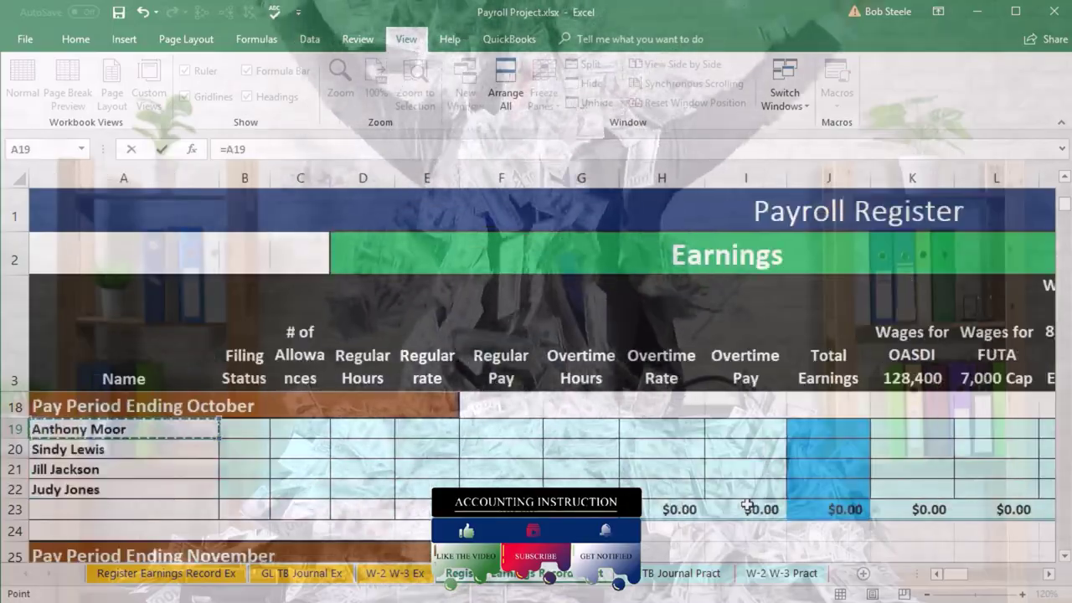
{"action": "key", "text": "Up"}
{"action": "key", "text": "Up"}
{"action": "key", "text": "Up"}
{"action": "key", "text": "Up"}
{"action": "key", "text": "Up"}
{"action": "scroll", "coordinate": [746, 503], "scroll_direction": "up", "scroll_amount": 1}
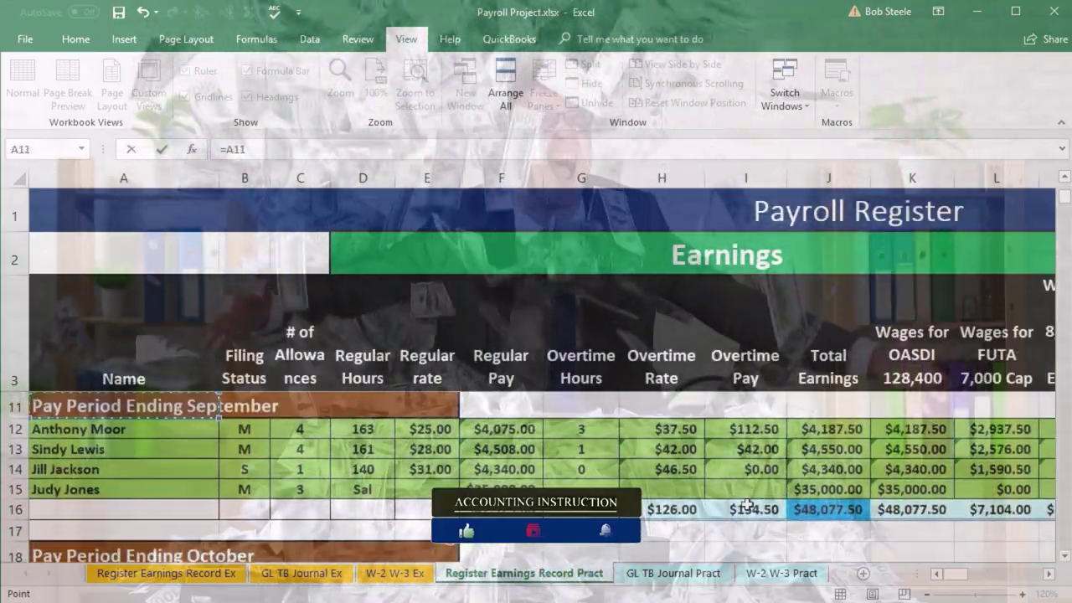
{"action": "key", "text": "Right"}
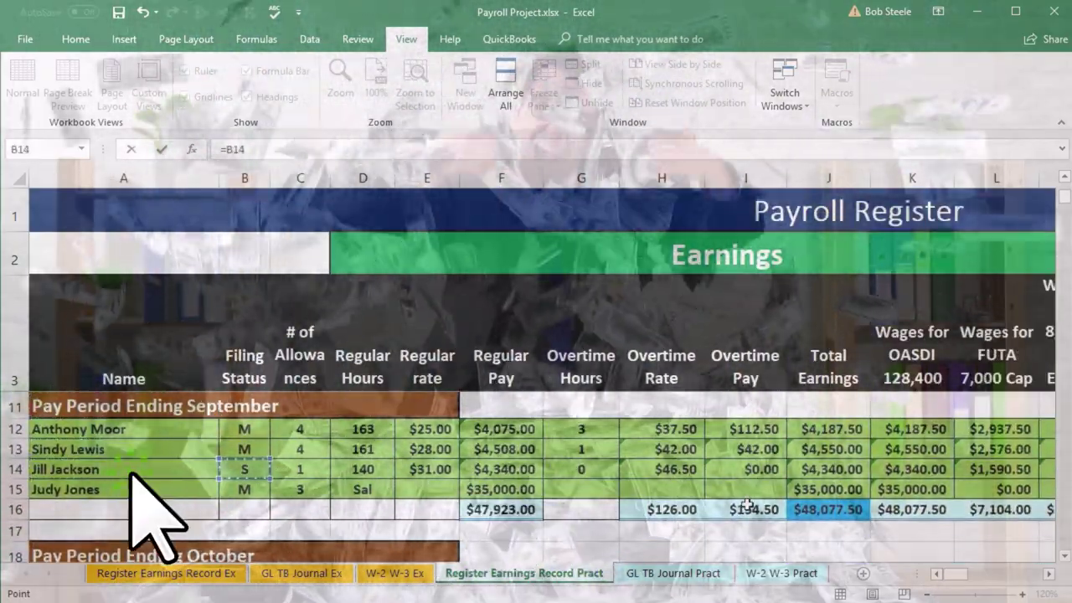
{"action": "key", "text": "Return"}
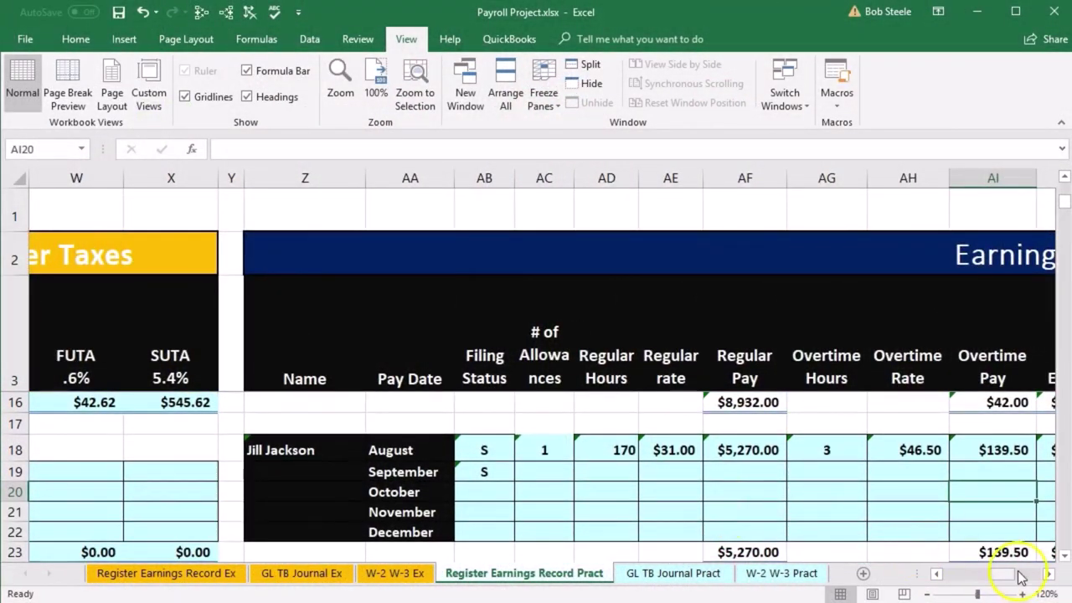
Step: Copy the link in AB19 across AC19:AT19, pasting formulas only, to complete the third employee's September row
{"action": "left_click", "coordinate": [1063, 557]}
{"action": "left_click", "coordinate": [488, 449]}
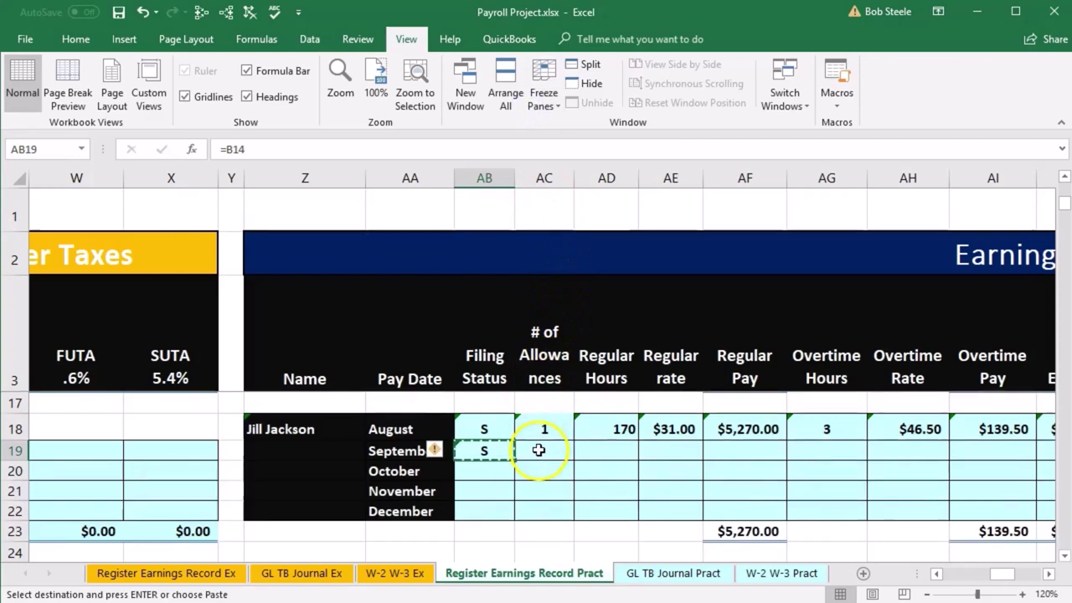
{"action": "left_click_drag", "start_coordinate": [840, 453], "coordinate": [942, 455]}
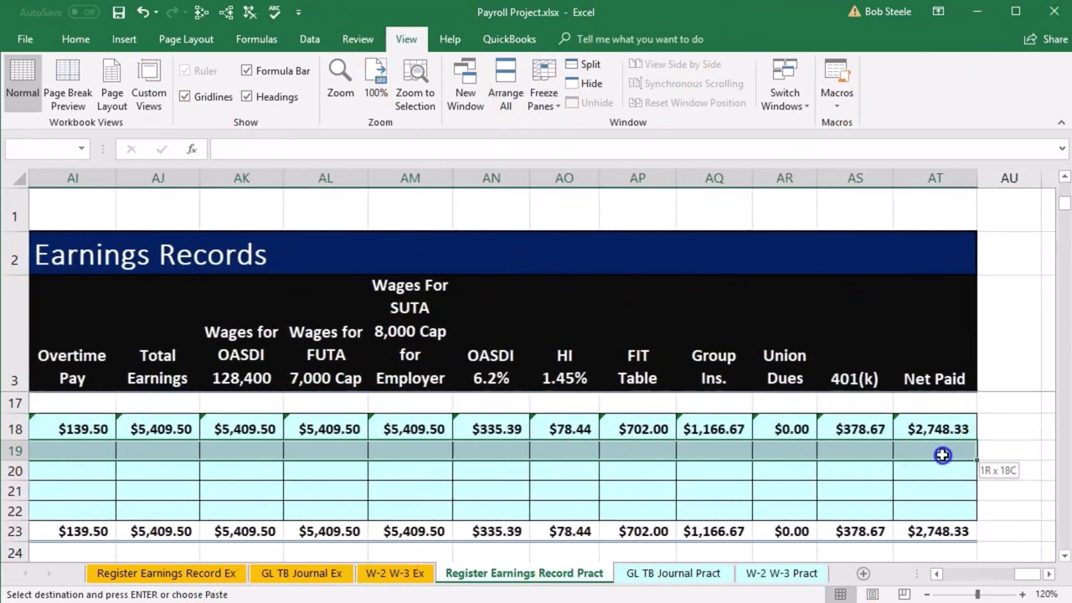
{"action": "right_click", "coordinate": [942, 454]}
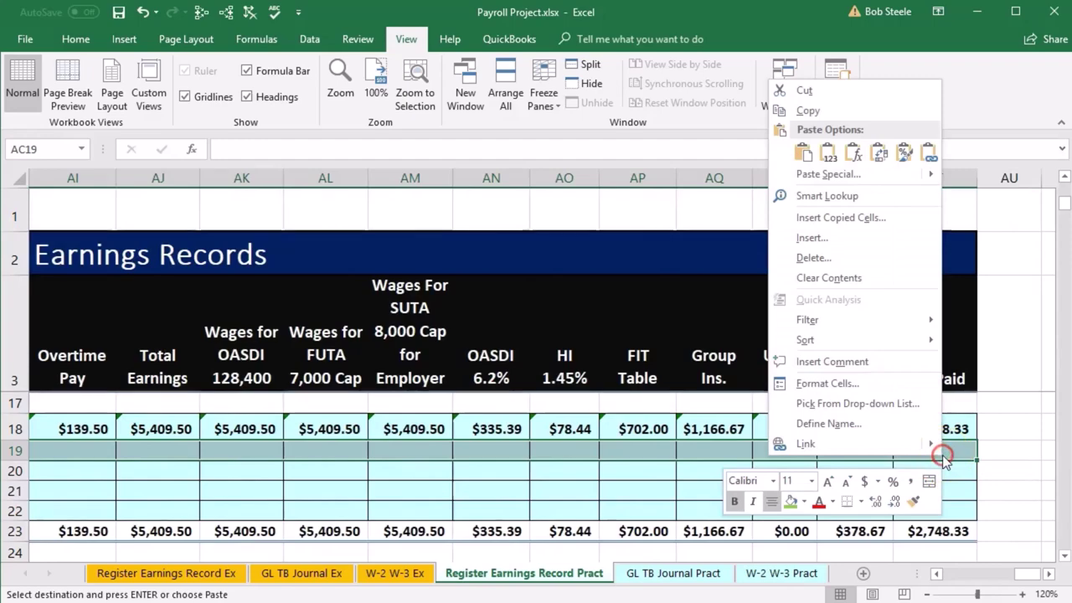
{"action": "left_click", "coordinate": [853, 154]}
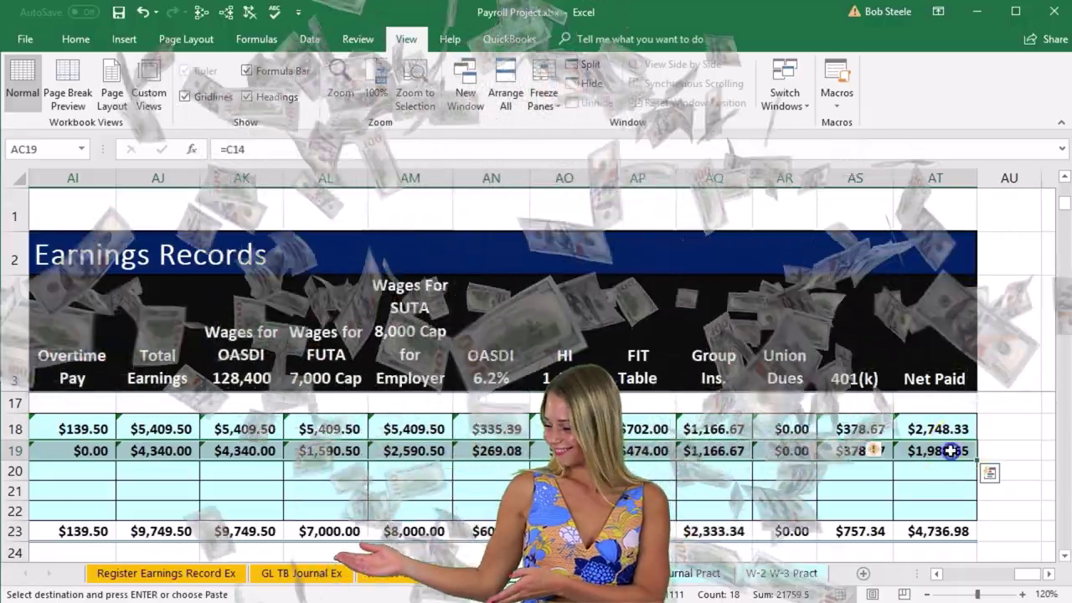
Step: Check the third employee's September net pay and the totals across row 23 of the earnings record
{"action": "left_click", "coordinate": [951, 451]}
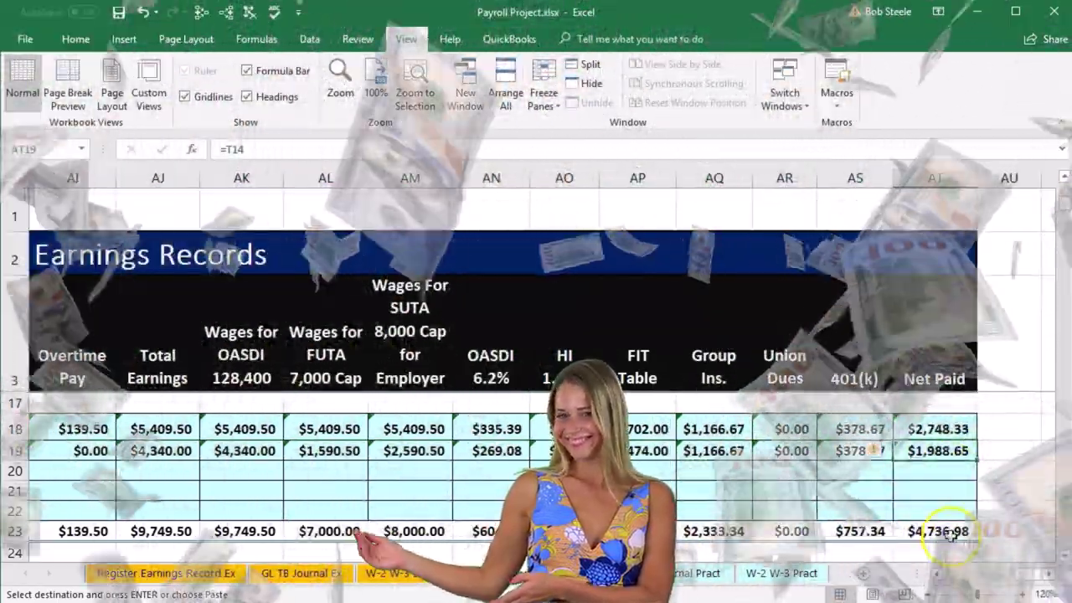
{"action": "left_click", "coordinate": [951, 532]}
{"action": "key", "text": "Left"}
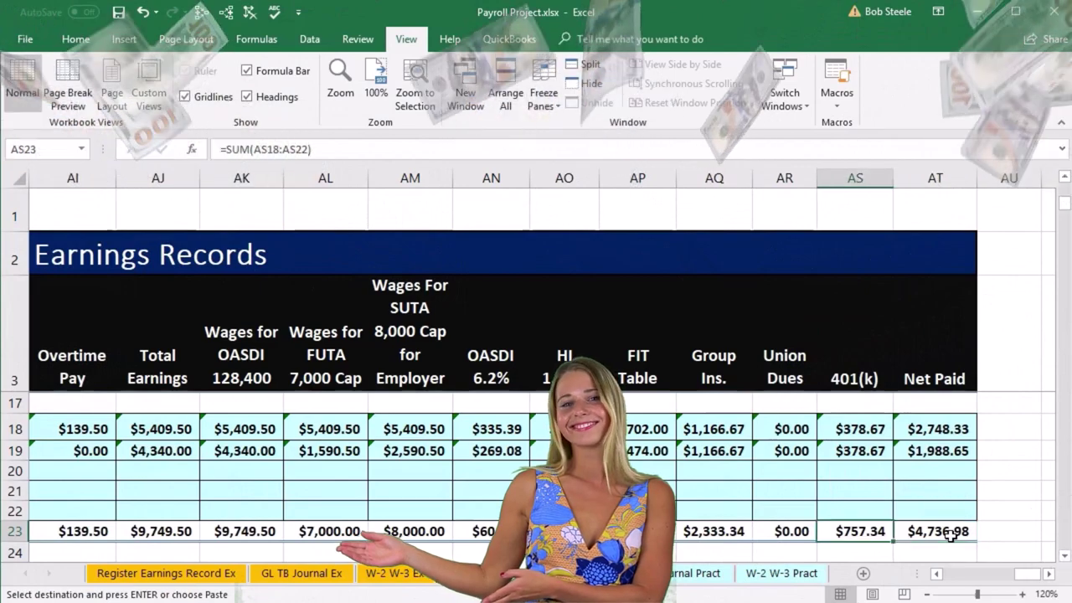
{"action": "key", "text": "Left"}
{"action": "key", "text": "Left"}
{"action": "key", "text": "Left"}
{"action": "key", "text": "Left"}
{"action": "key", "text": "Left"}
{"action": "key", "text": "Left"}
{"action": "key", "text": "Left"}
{"action": "key", "text": "Left"}
{"action": "key", "text": "Left"}
{"action": "key", "text": "Left"}
{"action": "key", "text": "Left"}
{"action": "key", "text": "Left"}
{"action": "key", "text": "Left"}
{"action": "key", "text": "Left"}
{"action": "key", "text": "Left"}
{"action": "key", "text": "Left"}
{"action": "key", "text": "Left"}
{"action": "key", "text": "Left"}
{"action": "key", "text": "Left"}
{"action": "key", "text": "Left"}
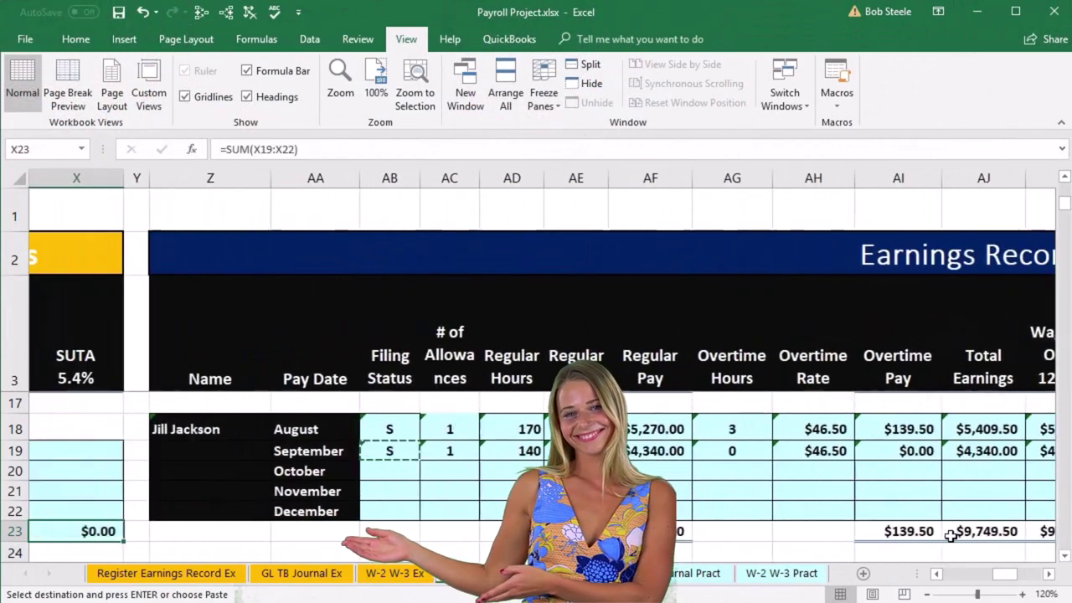
Step: Enter =B15 in AB26 to link the fourth employee's September filing status to the payroll register
{"action": "key", "text": "Down"}
{"action": "key", "text": "Down"}
{"action": "key", "text": "Down"}
{"action": "key", "text": "Down"}
{"action": "key", "text": "Down"}
{"action": "key", "text": "Down"}
{"action": "key", "text": "Down"}
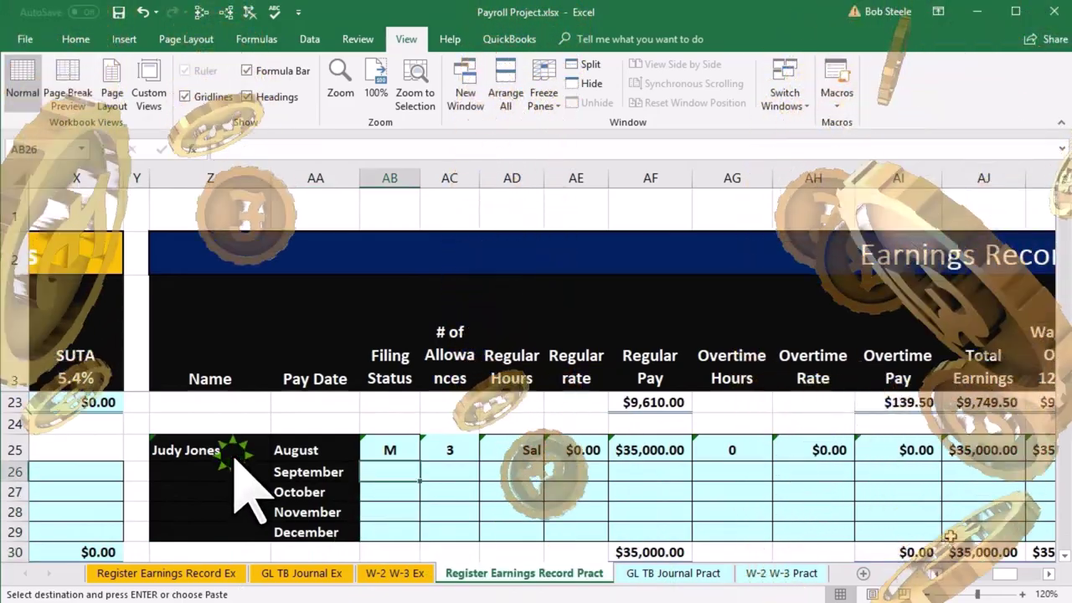
{"action": "type", "text": "="}
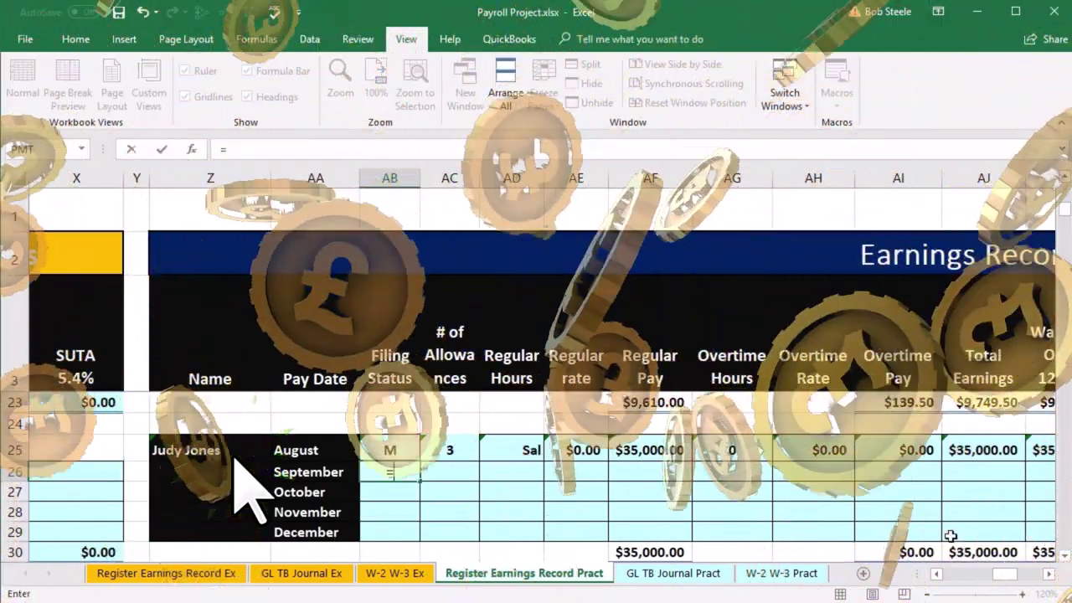
{"action": "key", "text": "Left"}
{"action": "key", "text": "Left"}
{"action": "key", "text": "Left"}
{"action": "key", "text": "Left"}
{"action": "key", "text": "Left"}
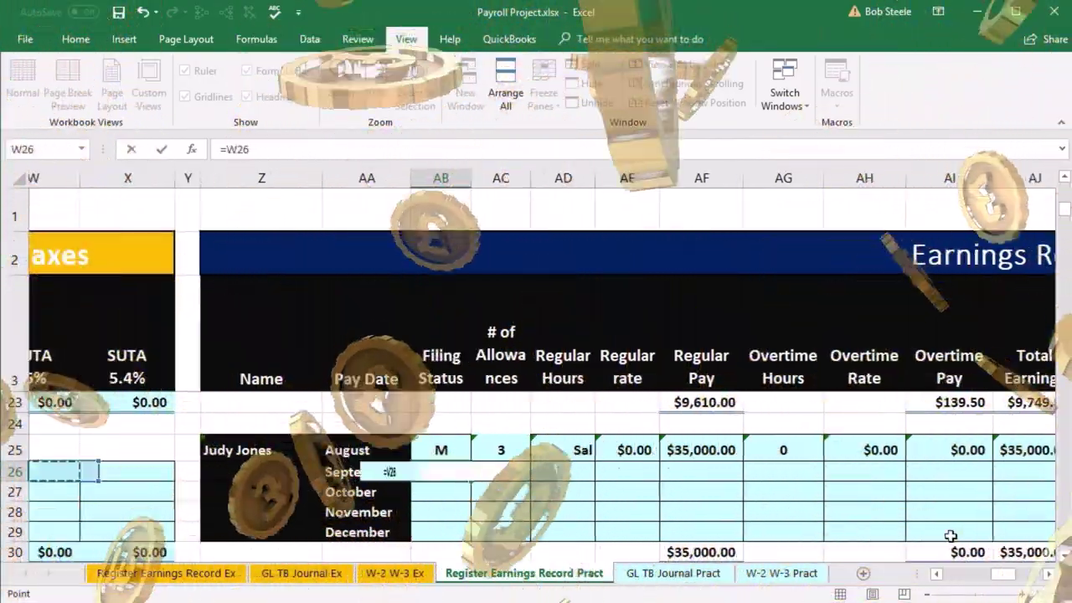
{"action": "key", "text": "Left"}
{"action": "key", "text": "Left"}
{"action": "key", "text": "Left"}
{"action": "key", "text": "Left"}
{"action": "key", "text": "Left"}
{"action": "key", "text": "Left"}
{"action": "key", "text": "Left"}
{"action": "key", "text": "Left"}
{"action": "key", "text": "Left"}
{"action": "key", "text": "Left"}
{"action": "key", "text": "Left"}
{"action": "key", "text": "Left"}
{"action": "key", "text": "Left"}
{"action": "key", "text": "Left"}
{"action": "key", "text": "Left"}
{"action": "key", "text": "Left"}
{"action": "key", "text": "Left"}
{"action": "key", "text": "Left"}
{"action": "key", "text": "Left"}
{"action": "key", "text": "Left"}
{"action": "key", "text": "Up"}
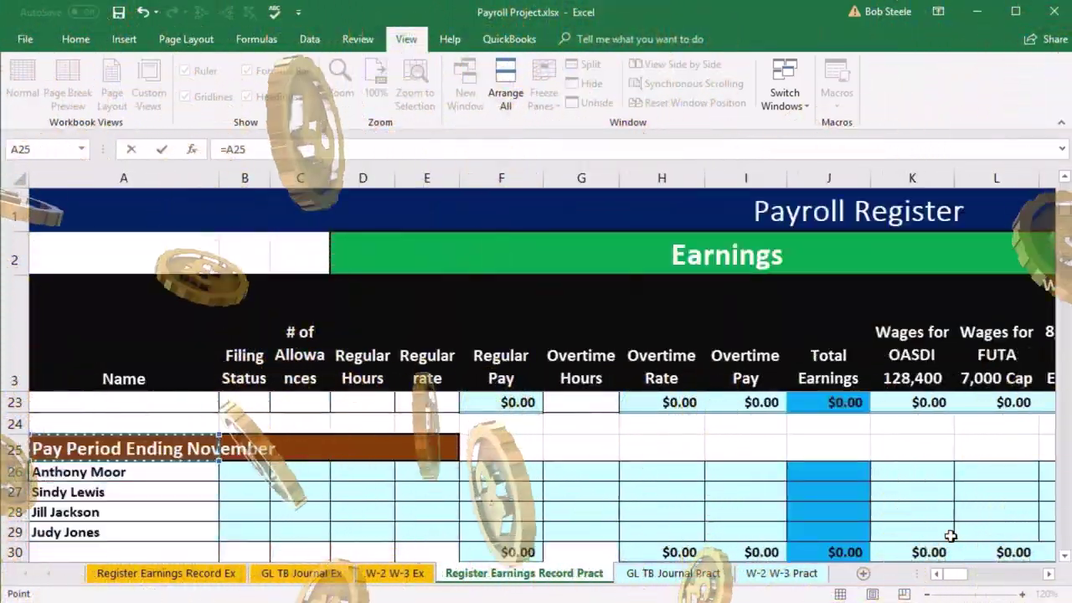
{"action": "key", "text": "Up"}
{"action": "key", "text": "Up"}
{"action": "key", "text": "Up"}
{"action": "key", "text": "Up"}
{"action": "key", "text": "Up"}
{"action": "key", "text": "Up"}
{"action": "key", "text": "Up"}
{"action": "key", "text": "Up"}
{"action": "key", "text": "Up"}
{"action": "key", "text": "Up"}
{"action": "key", "text": "Up"}
{"action": "key", "text": "Up"}
{"action": "key", "text": "Up"}
{"action": "key", "text": "Up"}
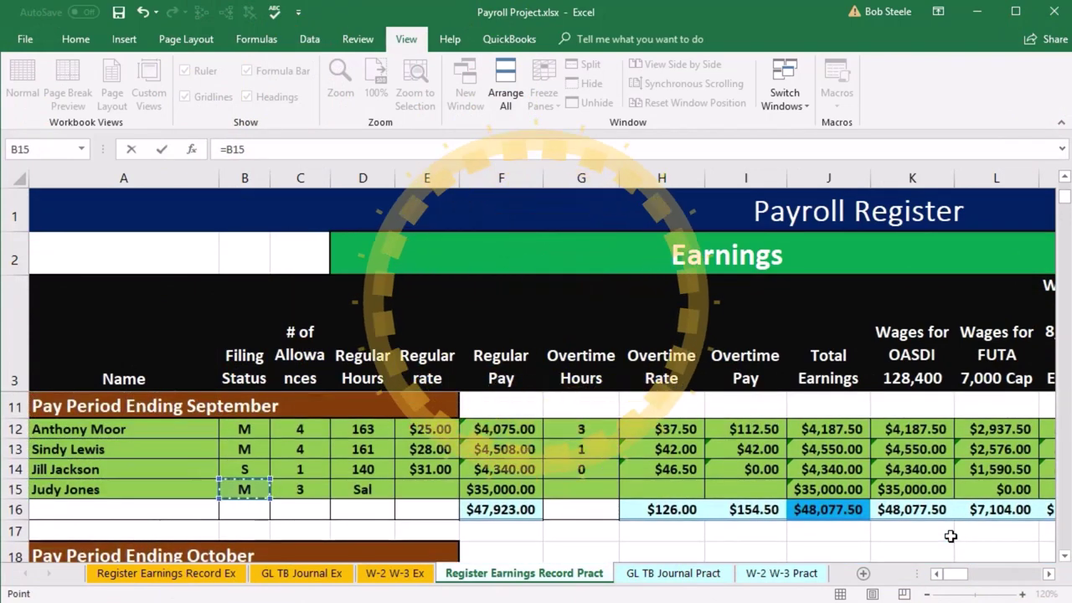
{"action": "key", "text": "Return"}
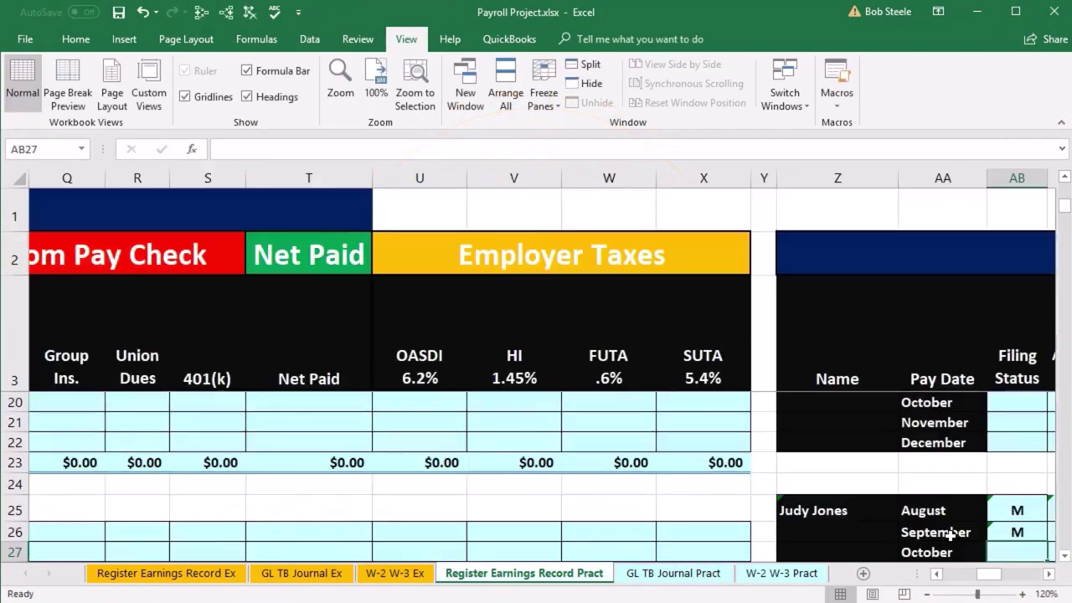
Step: Verify the formula in AB26 and copy it across AC26:AT26, pasting formulas only, to complete the fourth employee's September row
{"action": "key", "text": "Right"}
{"action": "key", "text": "Right"}
{"action": "key", "text": "Right"}
{"action": "key", "text": "Right"}
{"action": "key", "text": "Right"}
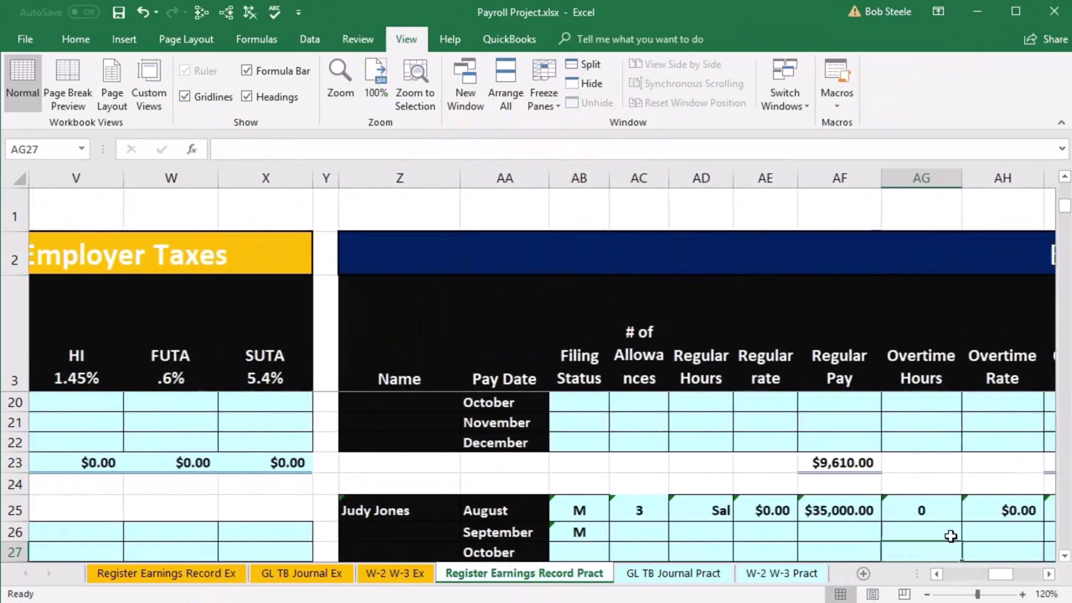
{"action": "left_click", "coordinate": [1048, 574]}
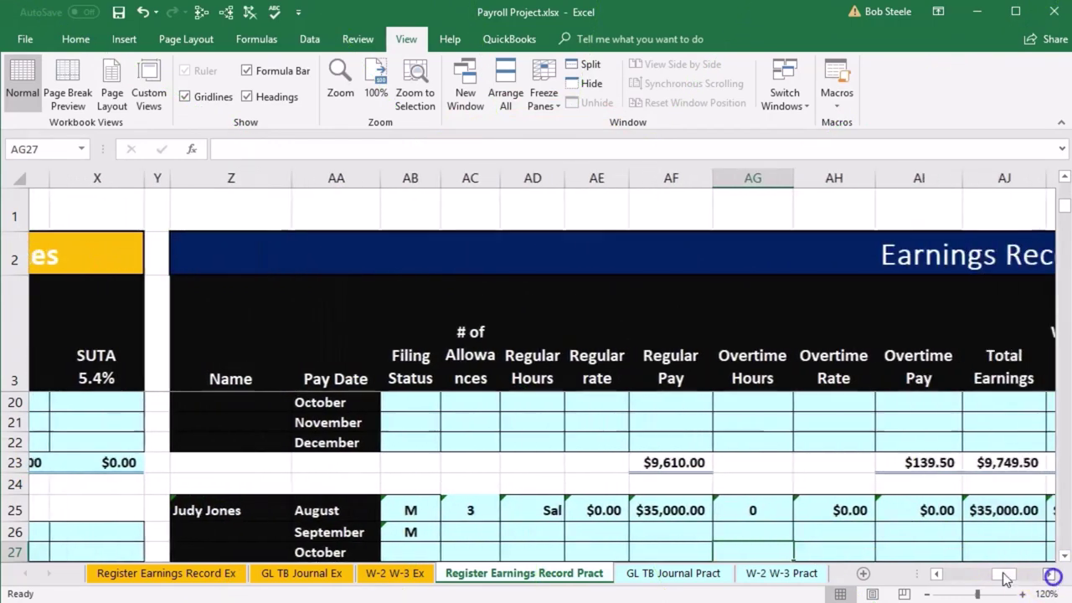
{"action": "scroll", "coordinate": [545, 510], "scroll_direction": "down", "scroll_amount": 1}
{"action": "double_click", "coordinate": [407, 472]}
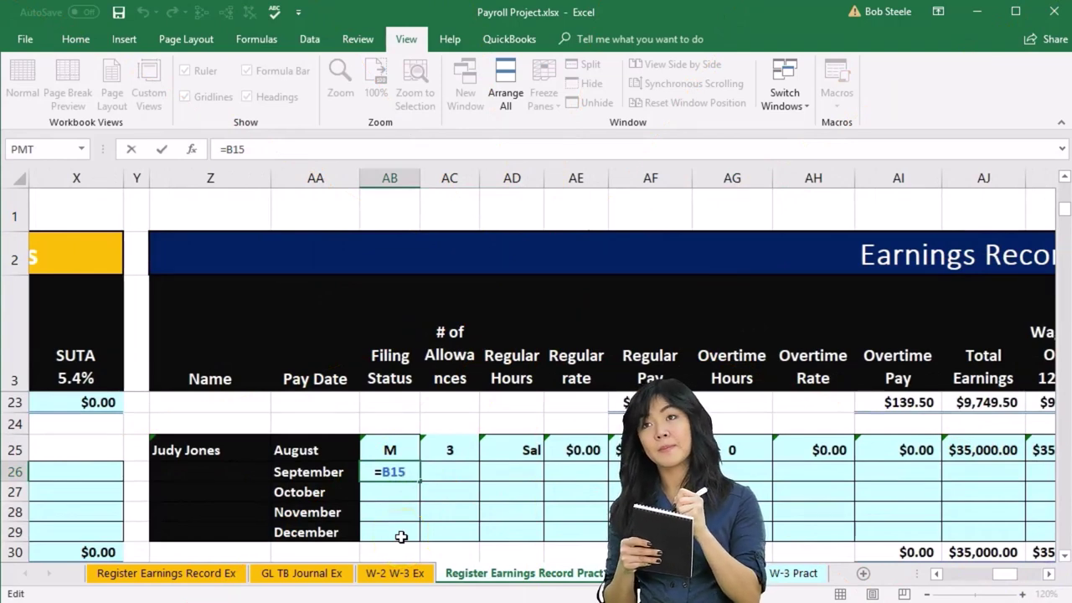
{"action": "key", "text": "Return"}
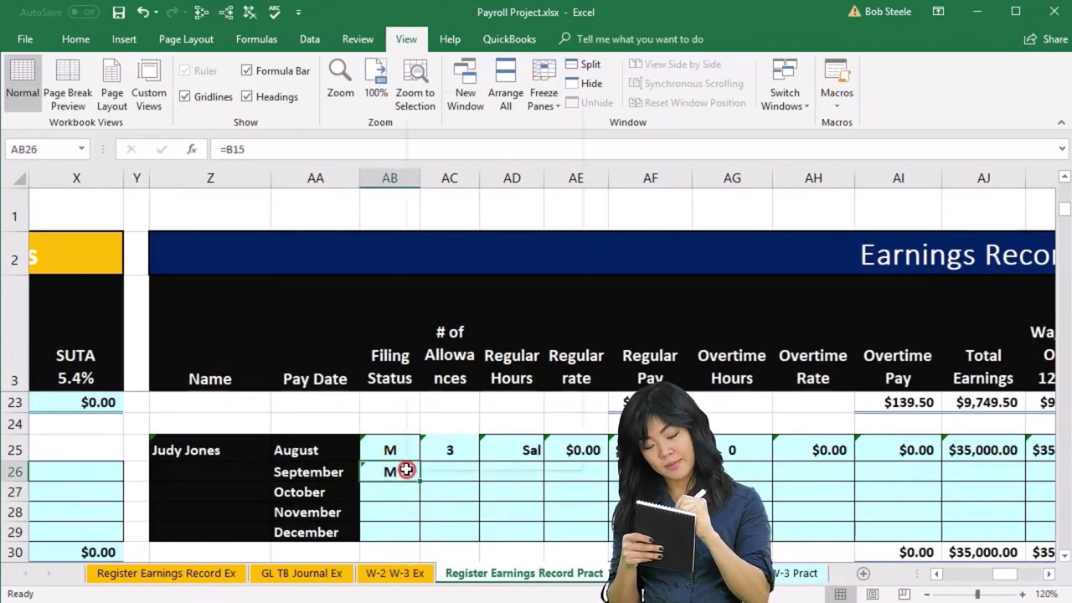
{"action": "right_click", "coordinate": [406, 469]}
{"action": "left_click", "coordinate": [447, 125]}
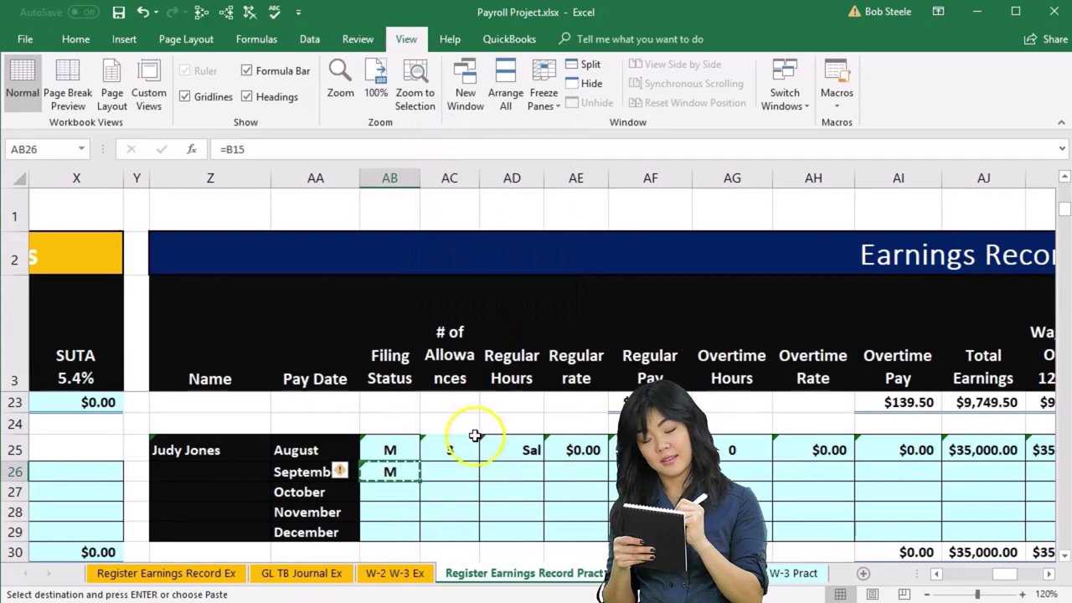
{"action": "left_click_drag", "start_coordinate": [923, 478], "coordinate": [1011, 471]}
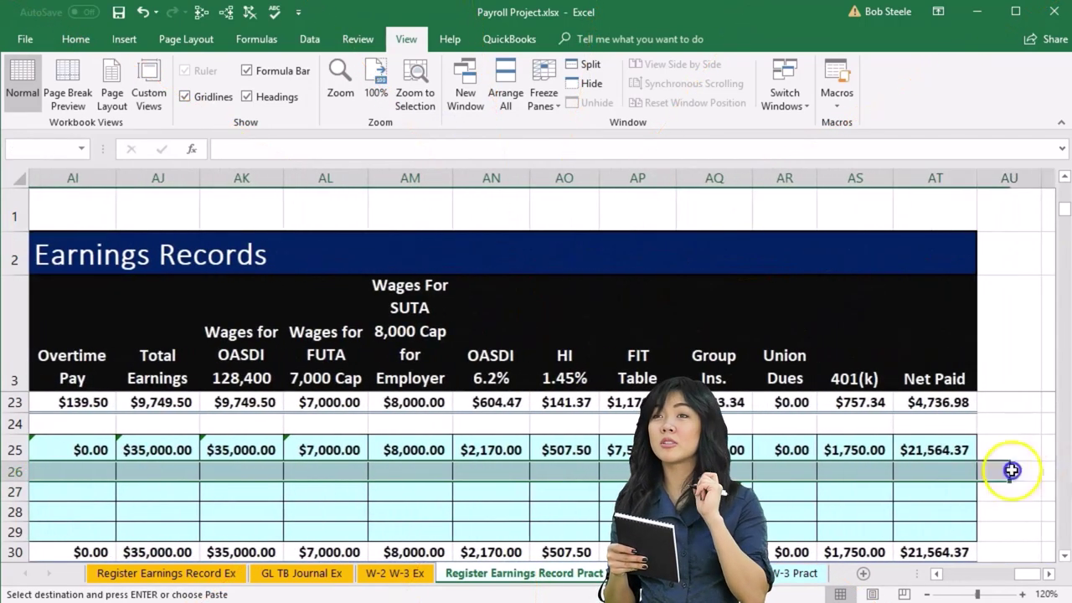
{"action": "right_click", "coordinate": [956, 471]}
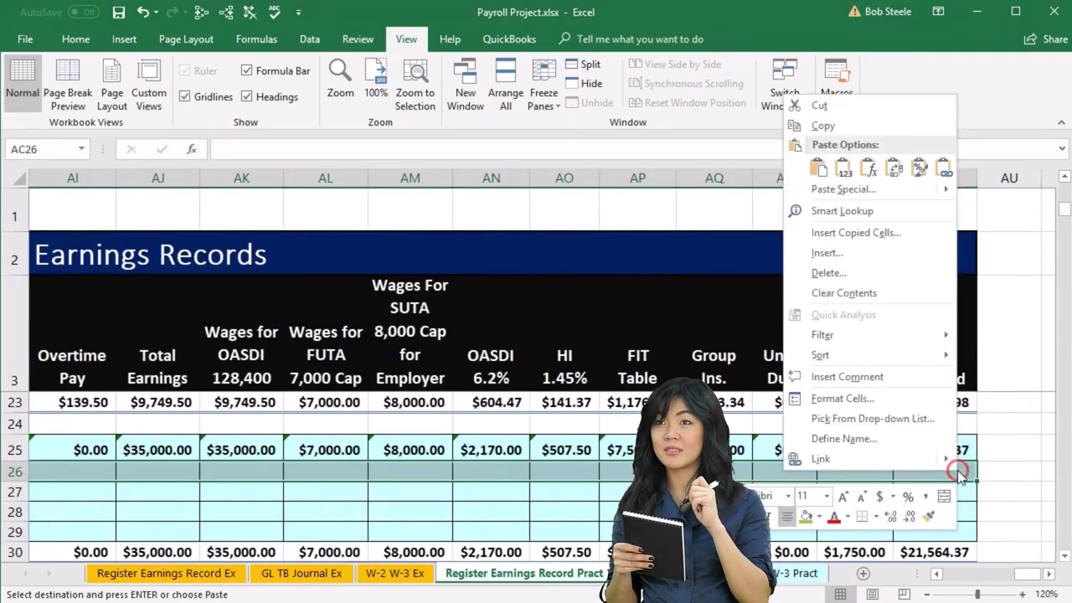
{"action": "left_click", "coordinate": [868, 172]}
Step: Widen columns AO and AP to fit their totals, and check the net paid total in AT30
{"action": "scroll", "coordinate": [883, 398], "scroll_direction": "down", "scroll_amount": 1}
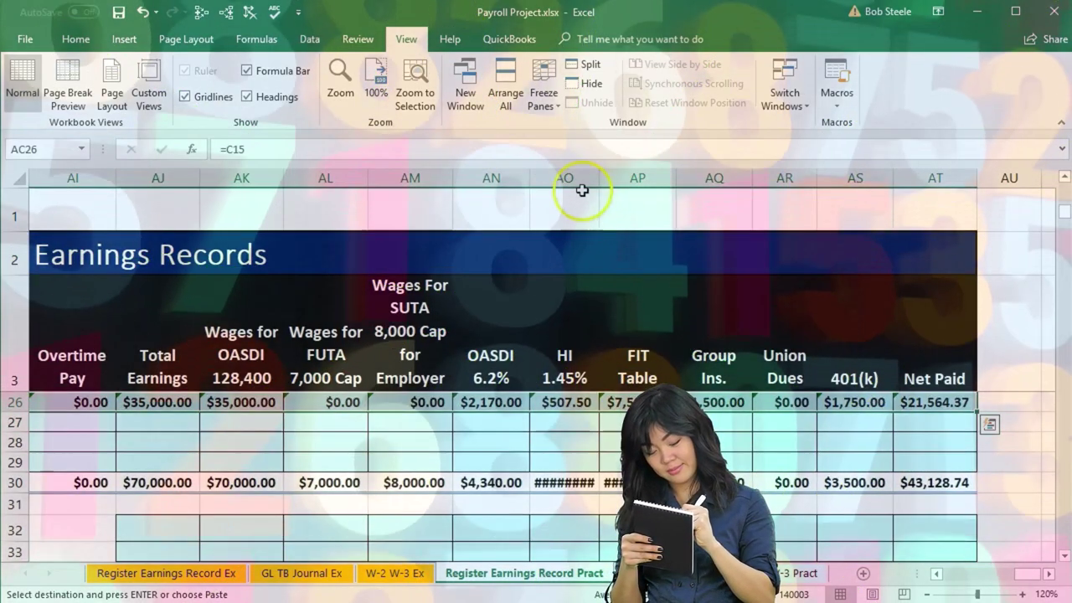
{"action": "left_click_drag", "start_coordinate": [569, 178], "coordinate": [692, 175]}
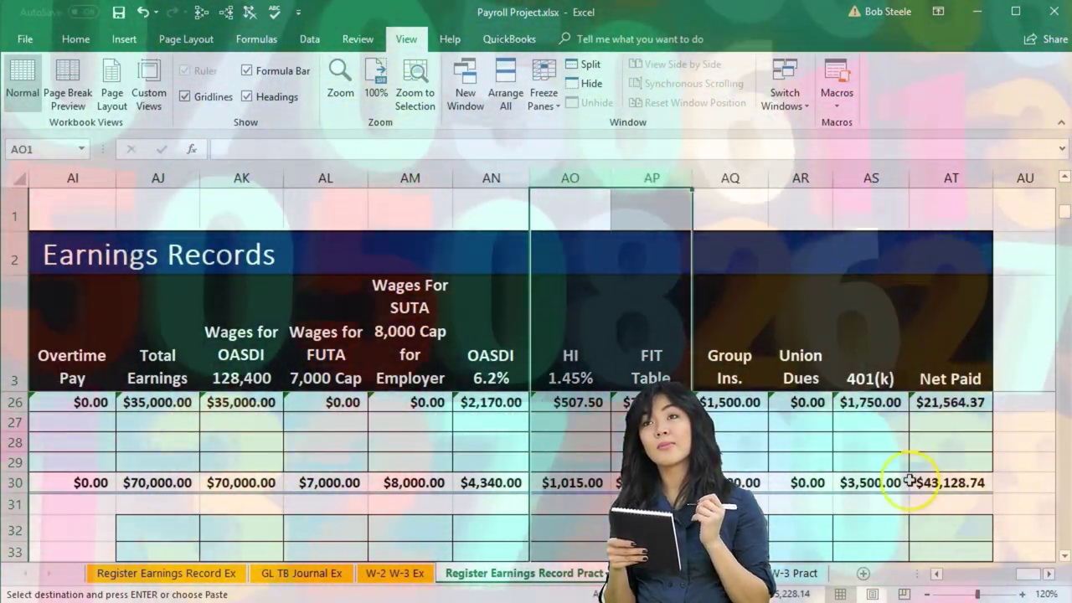
{"action": "left_click", "coordinate": [921, 483]}
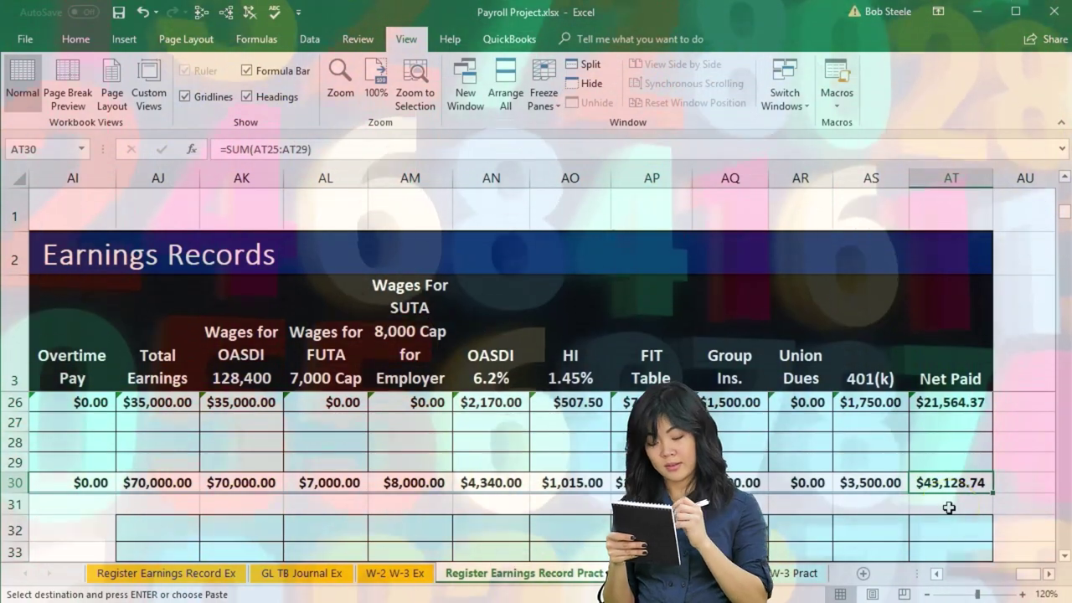
Step: Examine the grand total formula in AJ34 and trace its references to each employee's total earnings
{"action": "key", "text": "Down"}
{"action": "key", "text": "Down"}
{"action": "key", "text": "Down"}
{"action": "key", "text": "Down"}
{"action": "key", "text": "Down"}
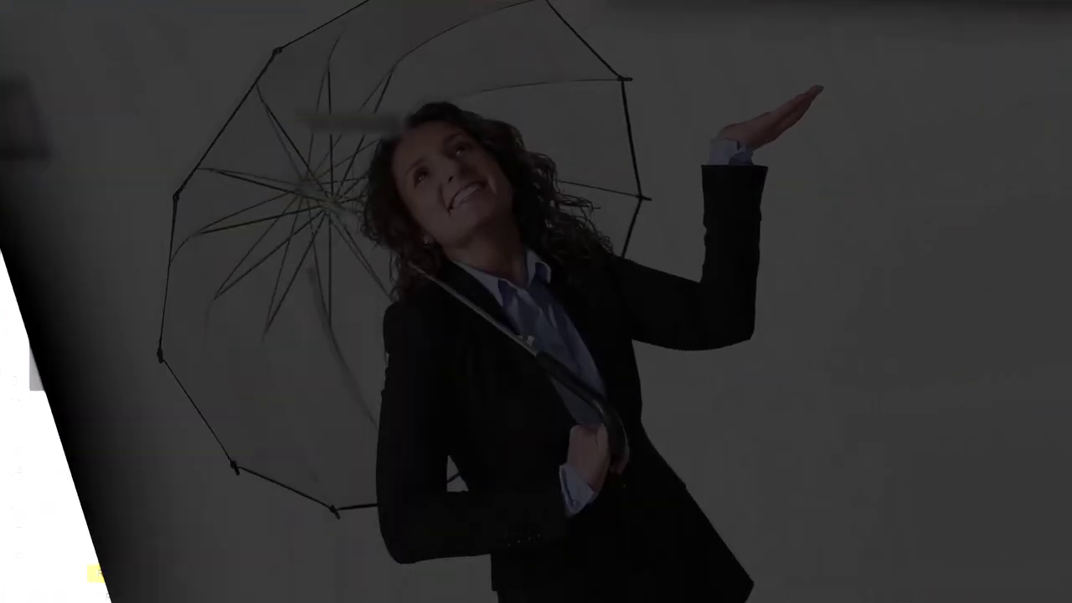
{"action": "double_click", "coordinate": [159, 471]}
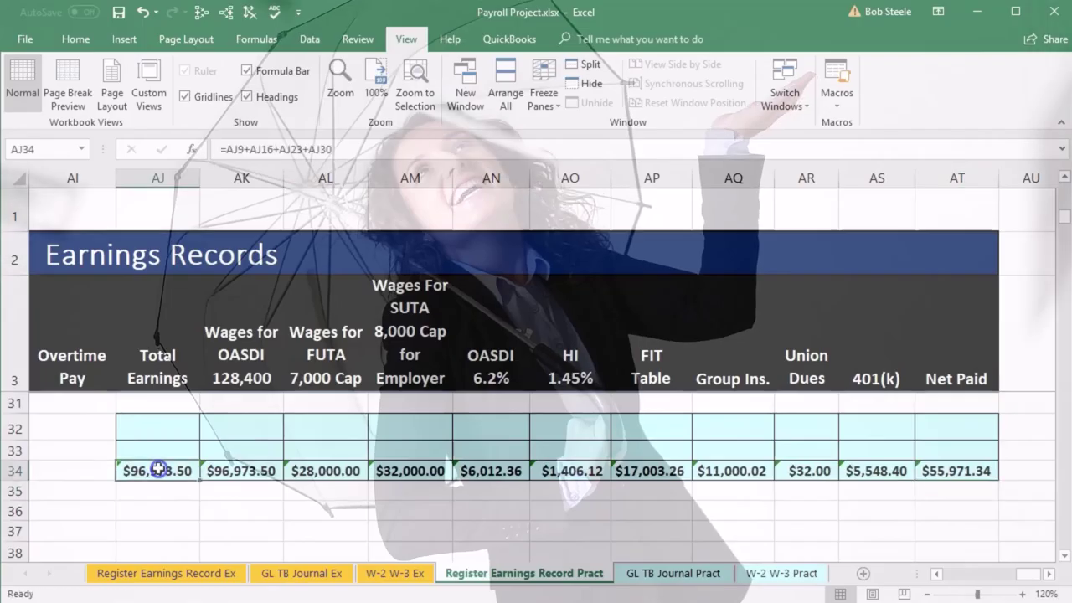
{"action": "scroll", "coordinate": [156, 511], "scroll_direction": "up", "scroll_amount": 6}
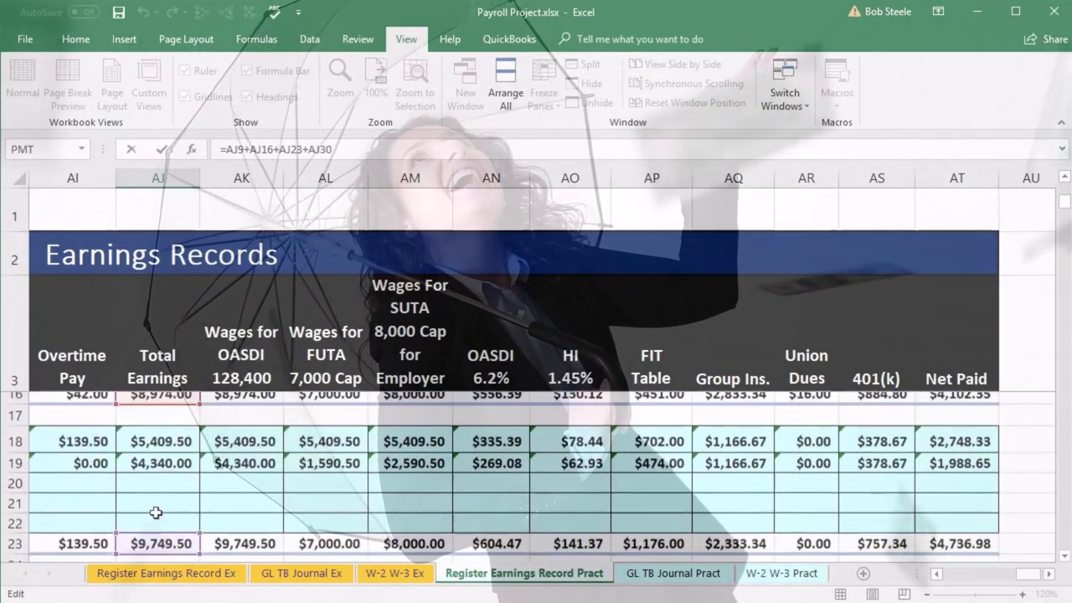
{"action": "scroll", "coordinate": [156, 511], "scroll_direction": "down", "scroll_amount": 2}
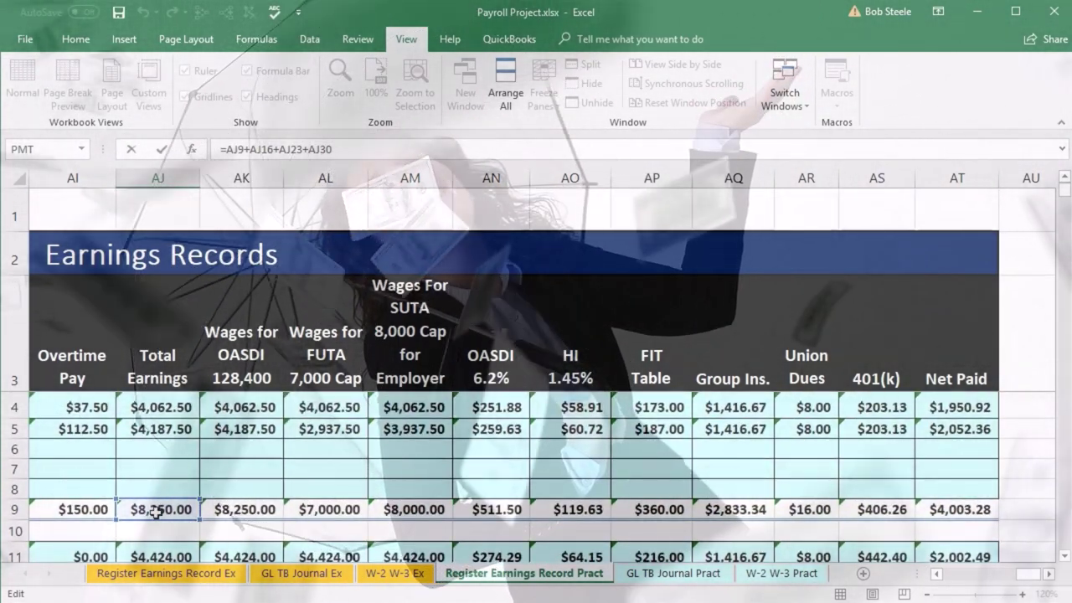
{"action": "key", "text": "Return"}
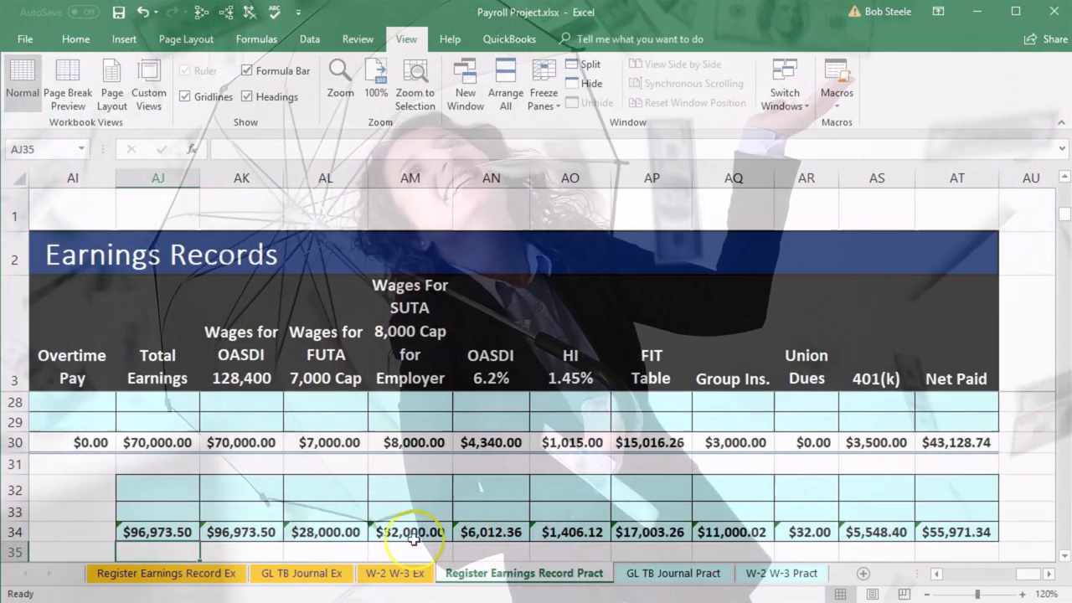
{"action": "scroll", "coordinate": [364, 539], "scroll_direction": "down", "scroll_amount": 1}
{"action": "scroll", "coordinate": [364, 539], "scroll_direction": "down", "scroll_amount": 4}
{"action": "scroll", "coordinate": [239, 531], "scroll_direction": "up", "scroll_amount": 2}
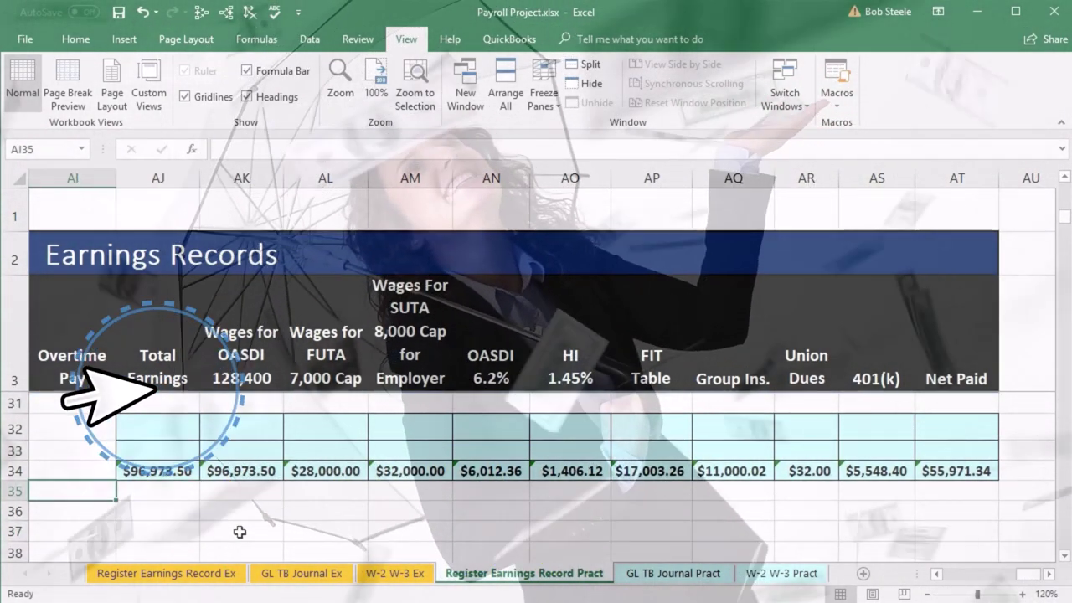
Step: Return to the payroll register and unfreeze the worksheet's panes
{"action": "key", "text": "Left"}
{"action": "key", "text": "Left"}
{"action": "key", "text": "Left"}
{"action": "key", "text": "Left"}
{"action": "key", "text": "Left"}
{"action": "key", "text": "Left"}
{"action": "key", "text": "Left"}
{"action": "key", "text": "Left"}
{"action": "key", "text": "Left"}
{"action": "key", "text": "Left"}
{"action": "key", "text": "Left"}
{"action": "key", "text": "Left"}
{"action": "key", "text": "Left"}
{"action": "key", "text": "Left"}
{"action": "key", "text": "Left"}
{"action": "key", "text": "Left"}
{"action": "key", "text": "Left"}
{"action": "key", "text": "Left"}
{"action": "key", "text": "Left"}
{"action": "key", "text": "Left"}
{"action": "key", "text": "Left"}
{"action": "key", "text": "Left"}
{"action": "key", "text": "Left"}
{"action": "key", "text": "Left"}
{"action": "key", "text": "Left"}
{"action": "key", "text": "Left"}
{"action": "key", "text": "Left"}
{"action": "key", "text": "Left"}
{"action": "key", "text": "Left"}
{"action": "key", "text": "Left"}
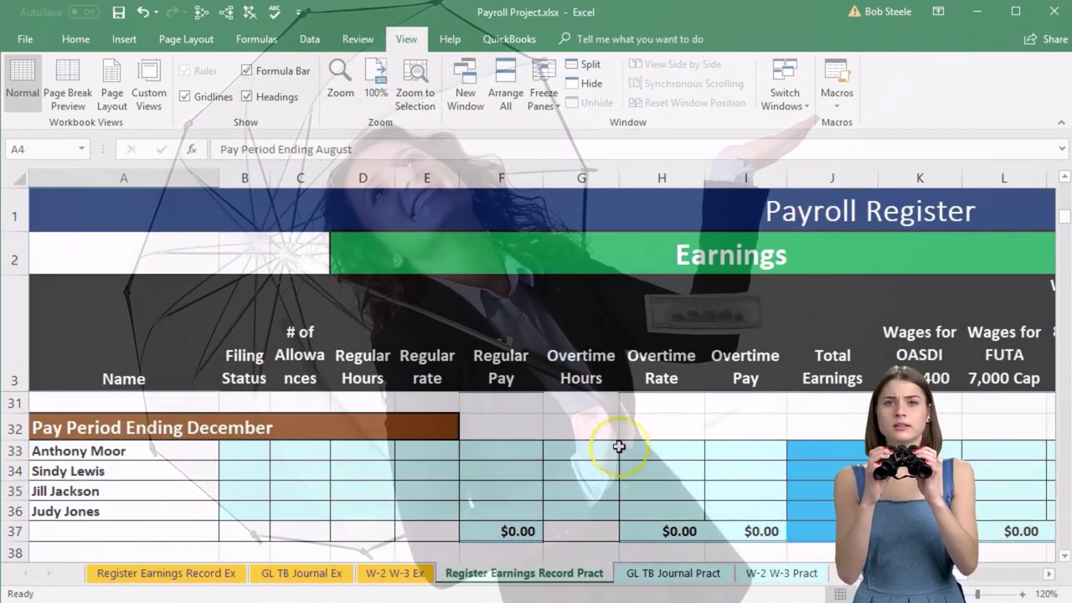
{"action": "scroll", "coordinate": [618, 446], "scroll_direction": "down", "scroll_amount": 2}
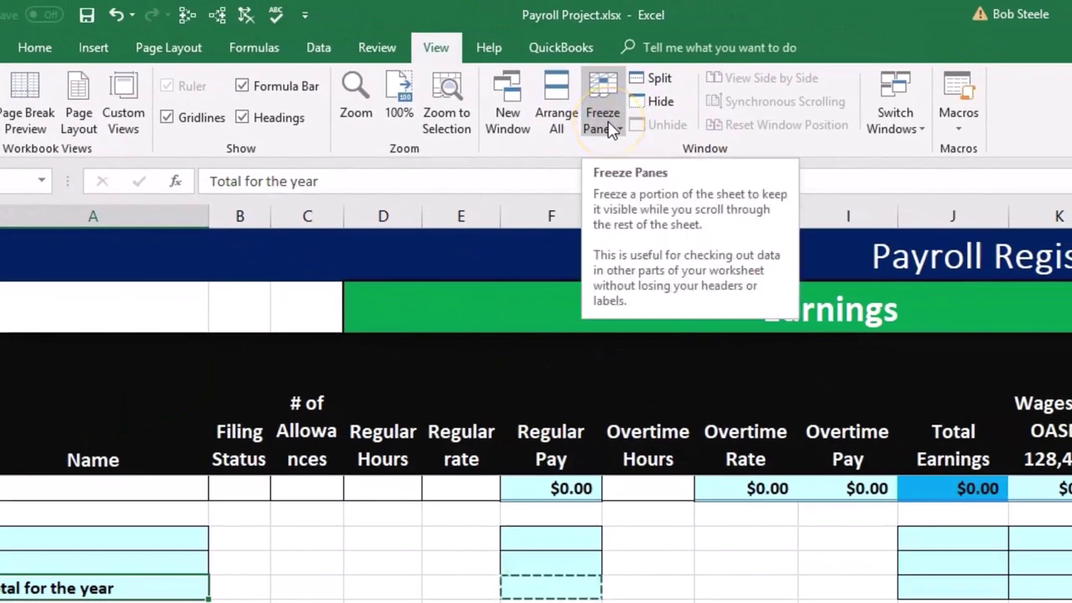
{"action": "left_click", "coordinate": [611, 127]}
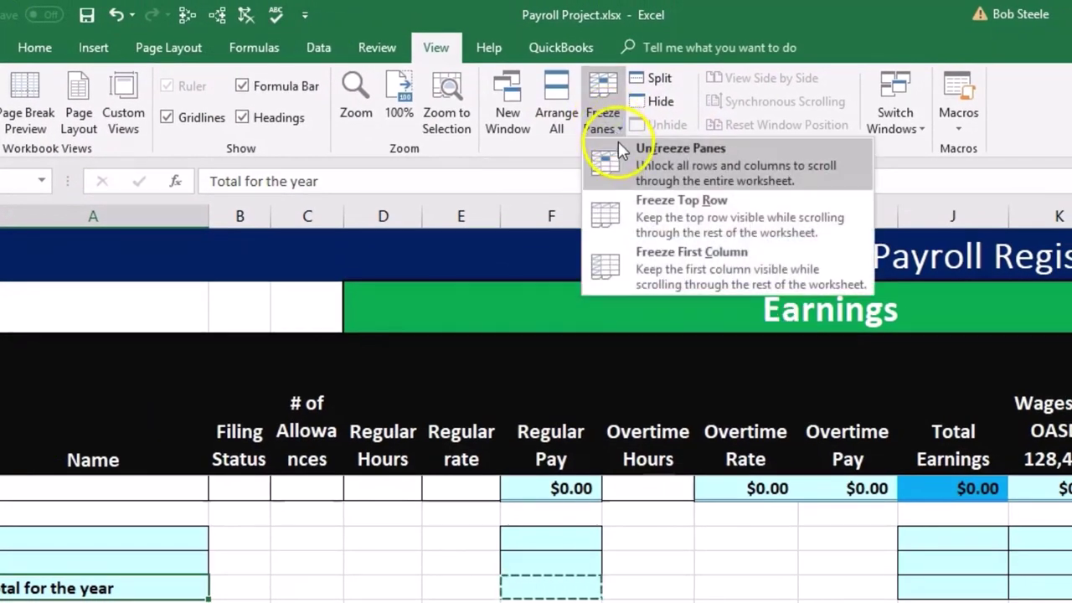
{"action": "left_click", "coordinate": [616, 149]}
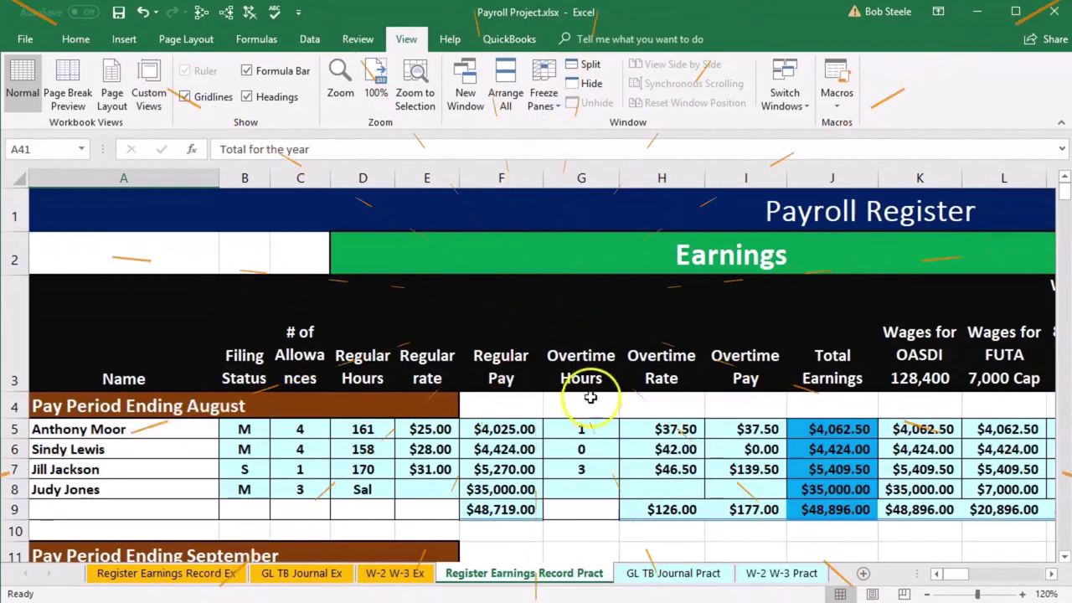
Step: Start the total-for-the-year formula in F41 by adding the August and September regular pay totals, F9 and F16
{"action": "scroll", "coordinate": [591, 414], "scroll_direction": "down", "scroll_amount": 3}
{"action": "scroll", "coordinate": [591, 414], "scroll_direction": "down", "scroll_amount": 4}
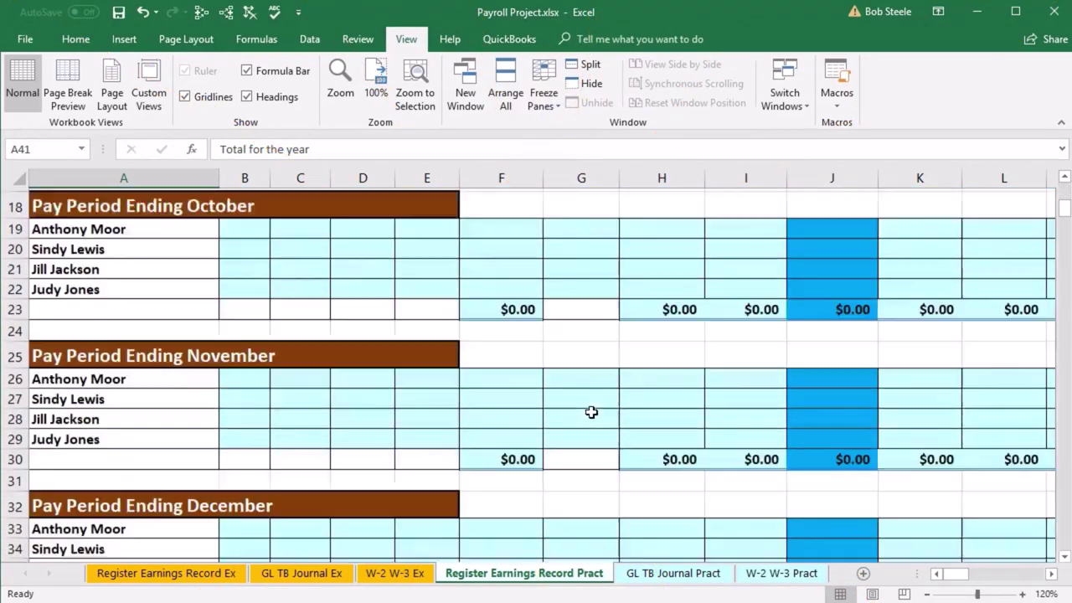
{"action": "scroll", "coordinate": [591, 411], "scroll_direction": "down", "scroll_amount": 2}
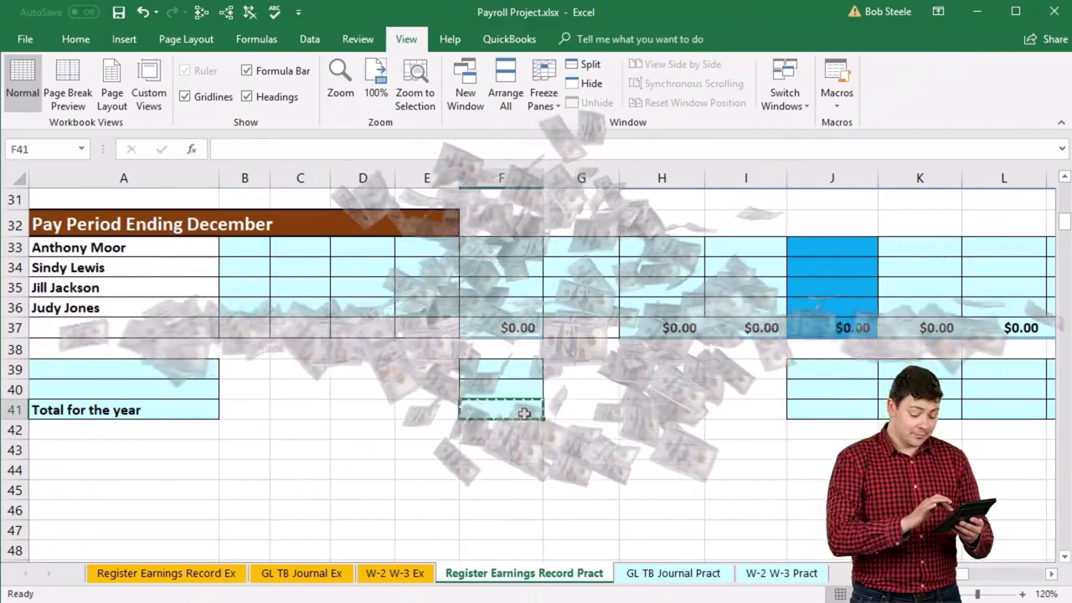
{"action": "type", "text": "="}
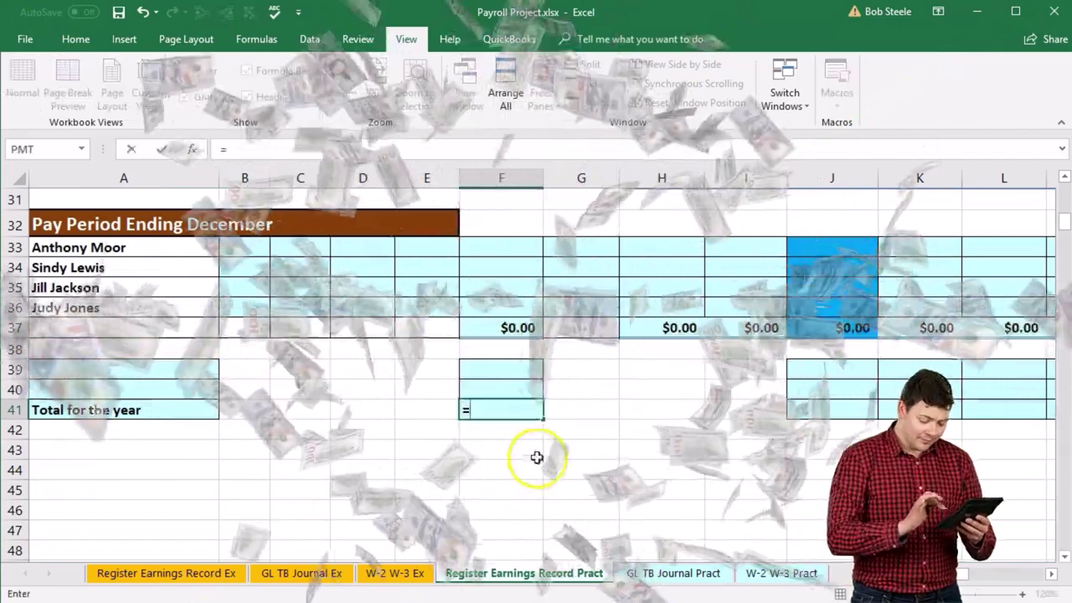
{"action": "scroll", "coordinate": [558, 497], "scroll_direction": "up", "scroll_amount": 7}
{"action": "scroll", "coordinate": [557, 497], "scroll_direction": "up", "scroll_amount": 3}
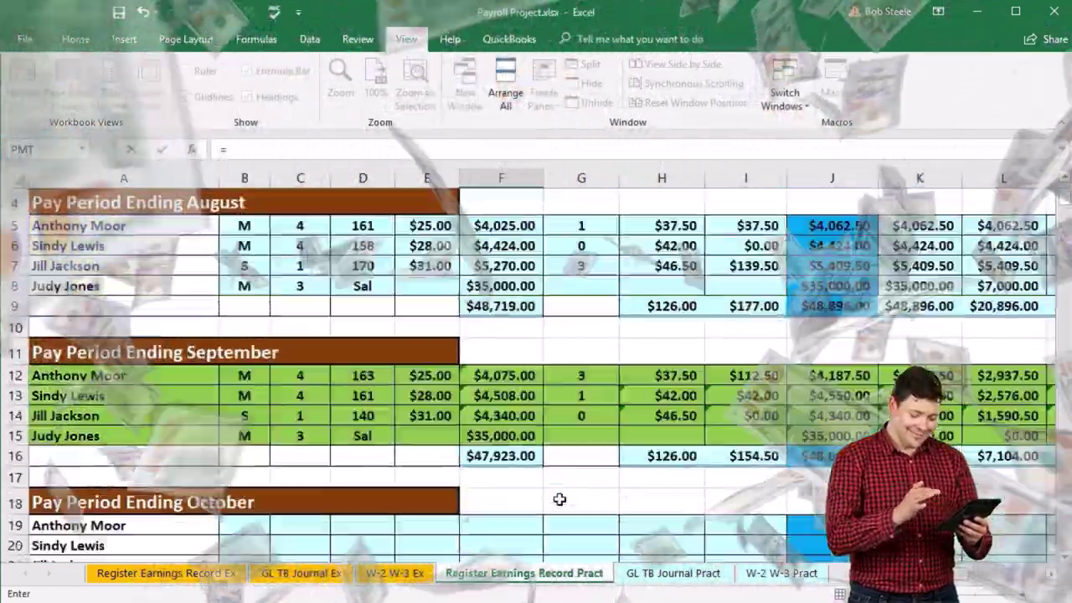
{"action": "scroll", "coordinate": [558, 497], "scroll_direction": "down", "scroll_amount": 1}
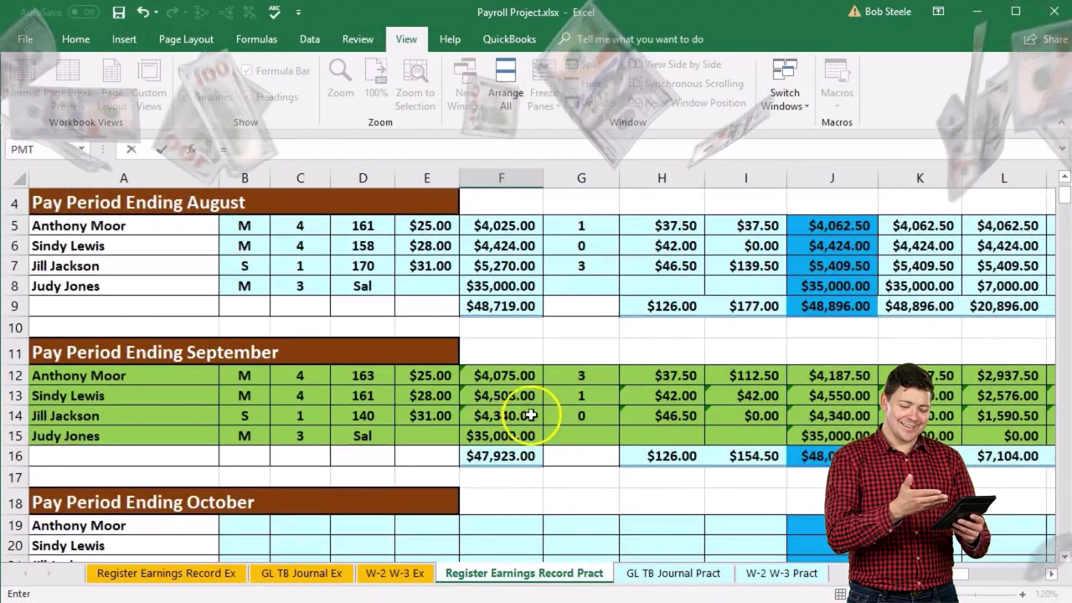
{"action": "left_click", "coordinate": [500, 307]}
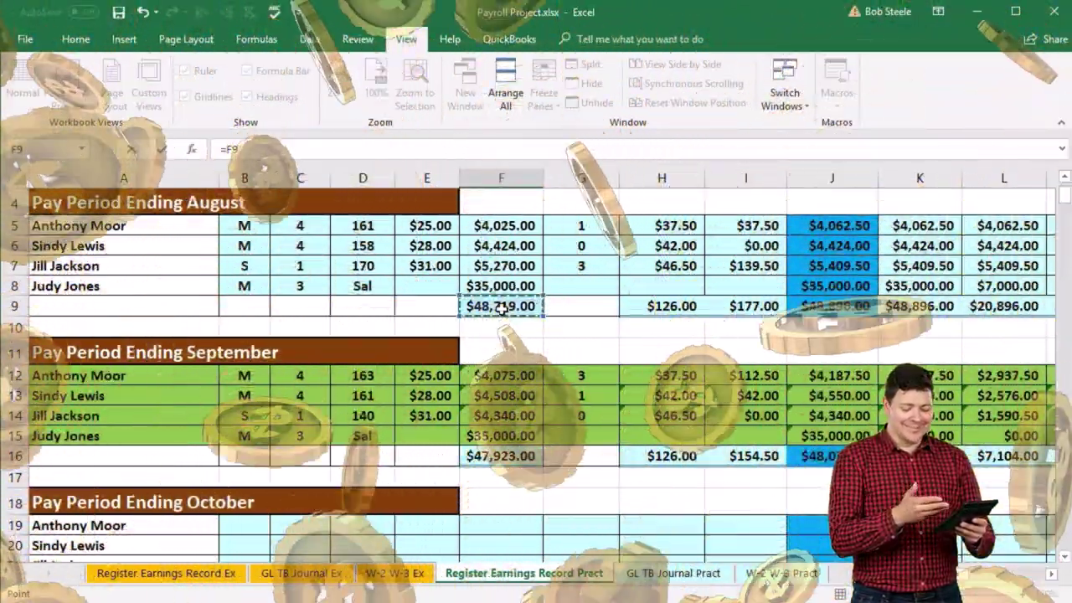
{"action": "type", "text": "+"}
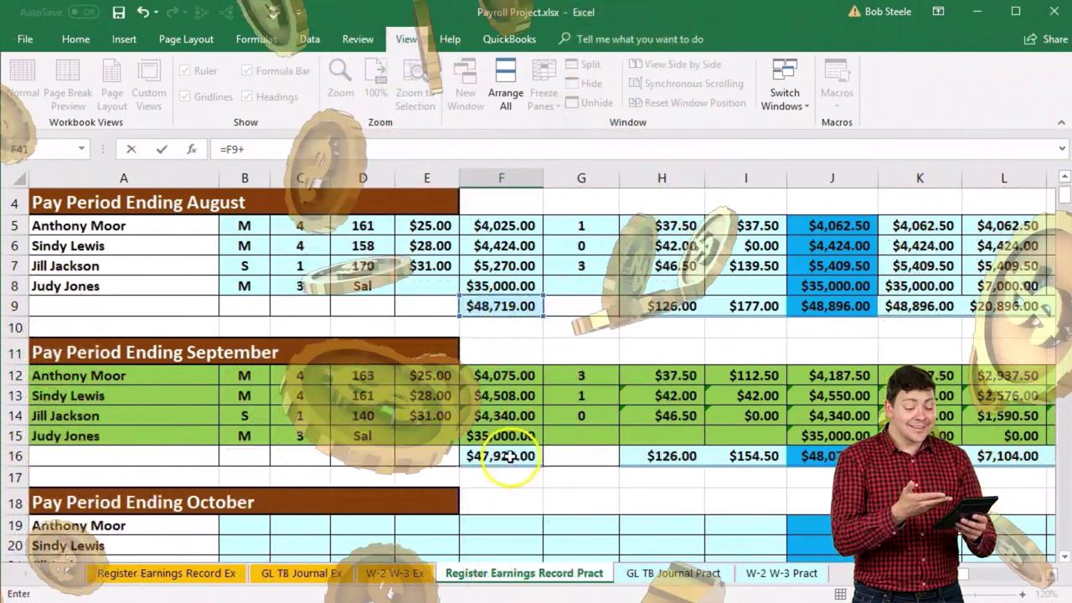
{"action": "left_click", "coordinate": [506, 456]}
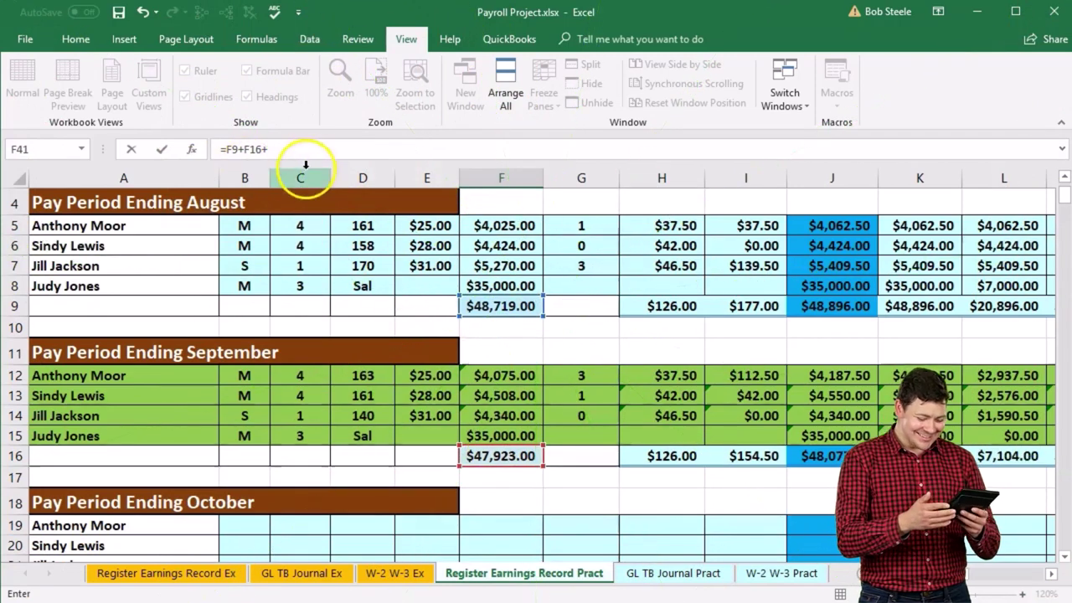
Step: Complete the F41 formula by adding the October, November and December totals, F23, F30 and F37
{"action": "scroll", "coordinate": [479, 420], "scroll_direction": "down", "scroll_amount": 3}
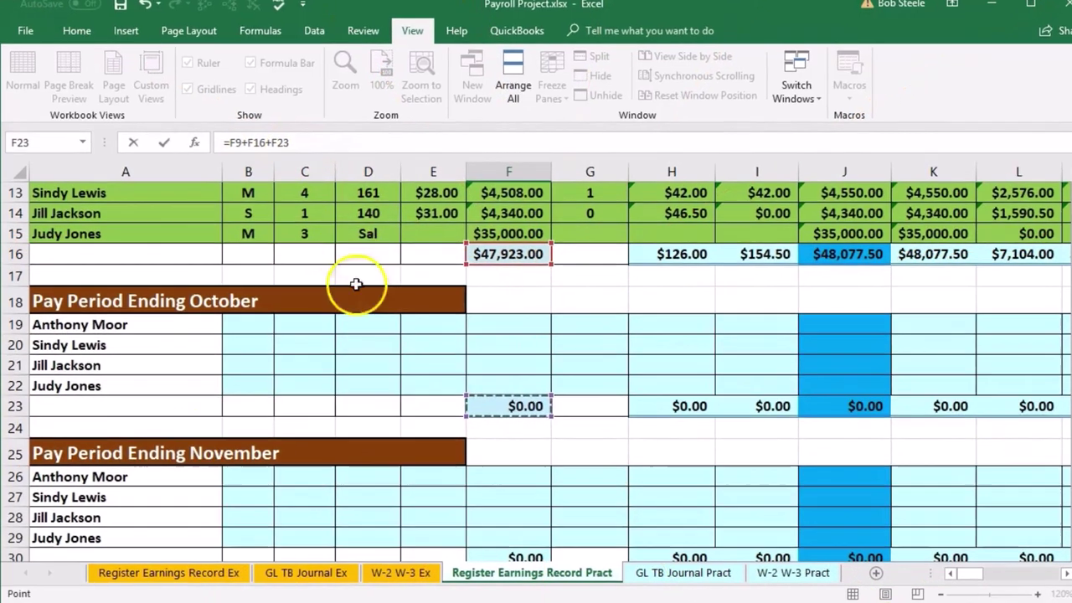
{"action": "scroll", "coordinate": [357, 388], "scroll_direction": "down", "scroll_amount": 1}
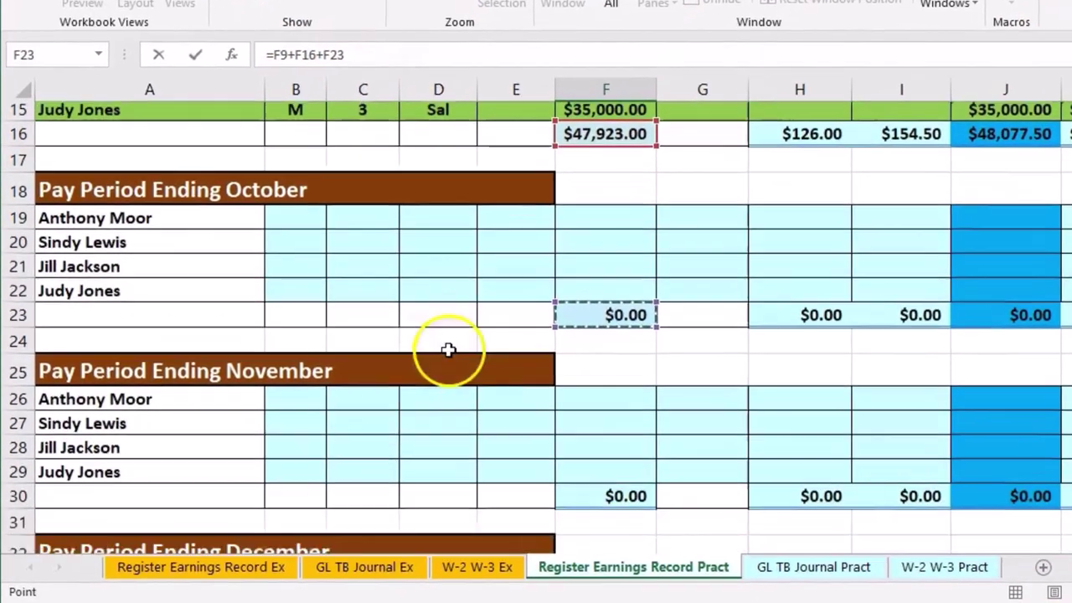
{"action": "type", "text": "+"}
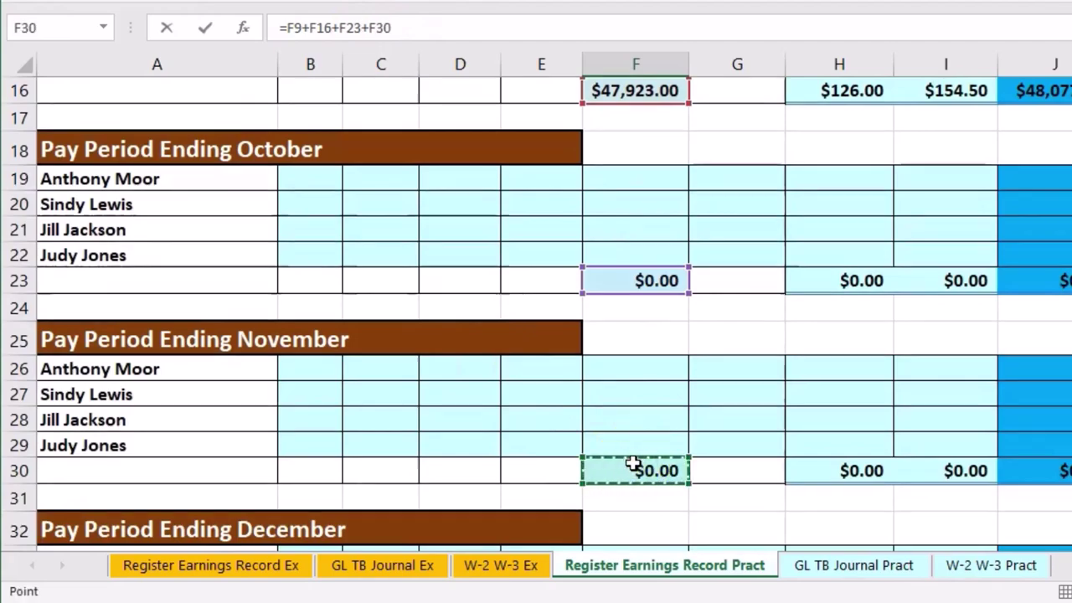
{"action": "scroll", "coordinate": [504, 309], "scroll_direction": "down", "scroll_amount": 2}
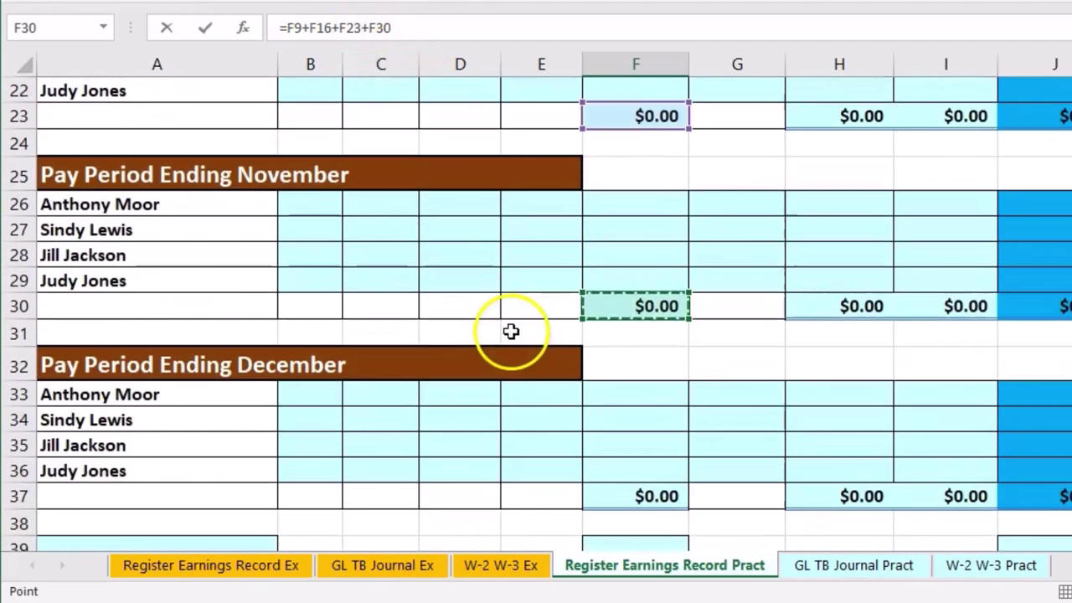
{"action": "left_click", "coordinate": [641, 494]}
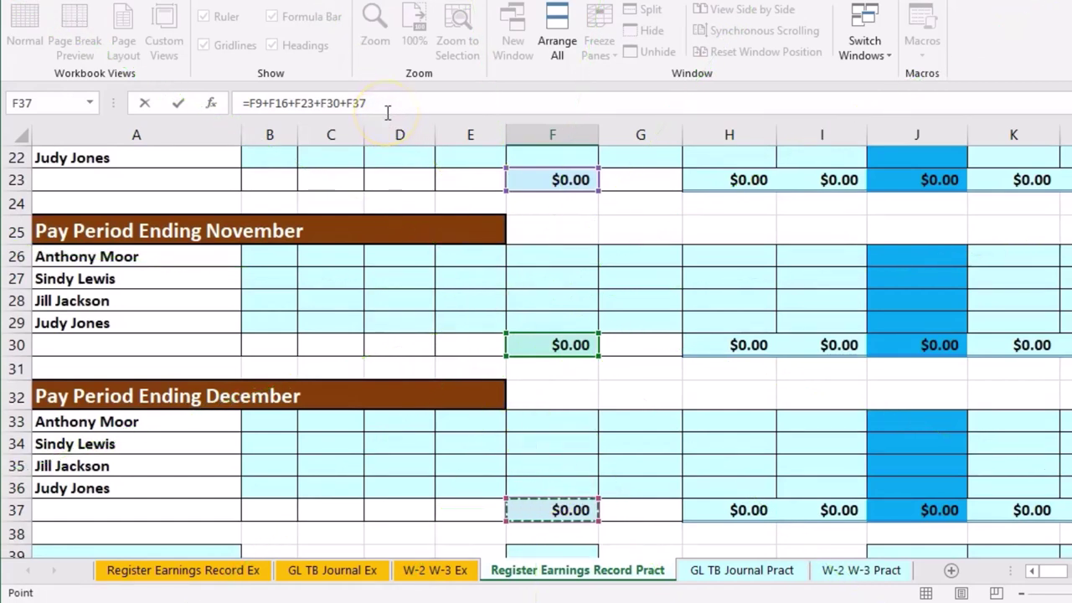
{"action": "key", "text": "Return"}
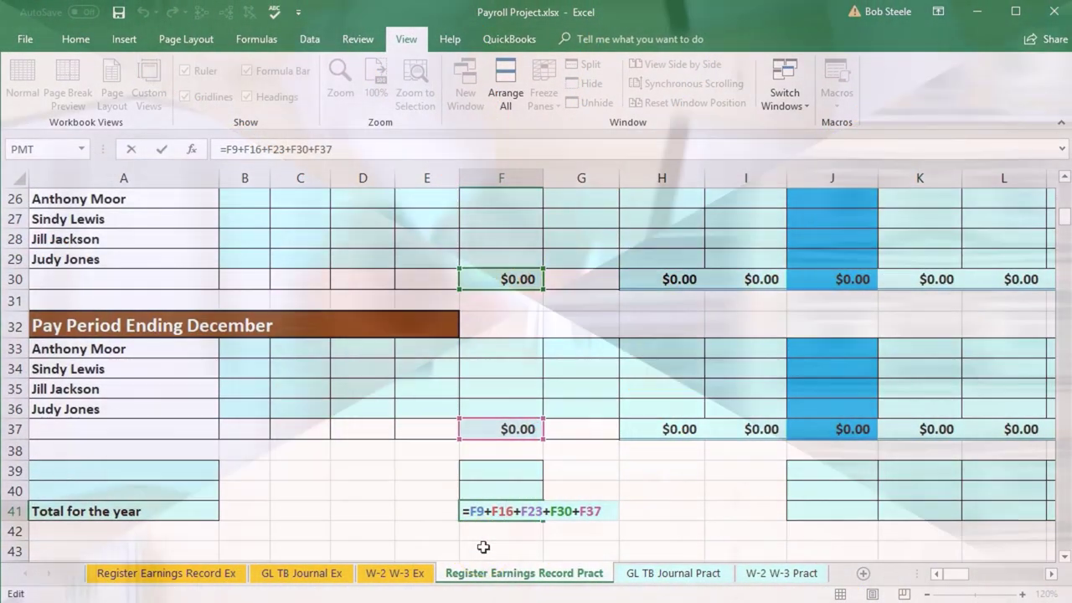
{"action": "key", "text": "Return"}
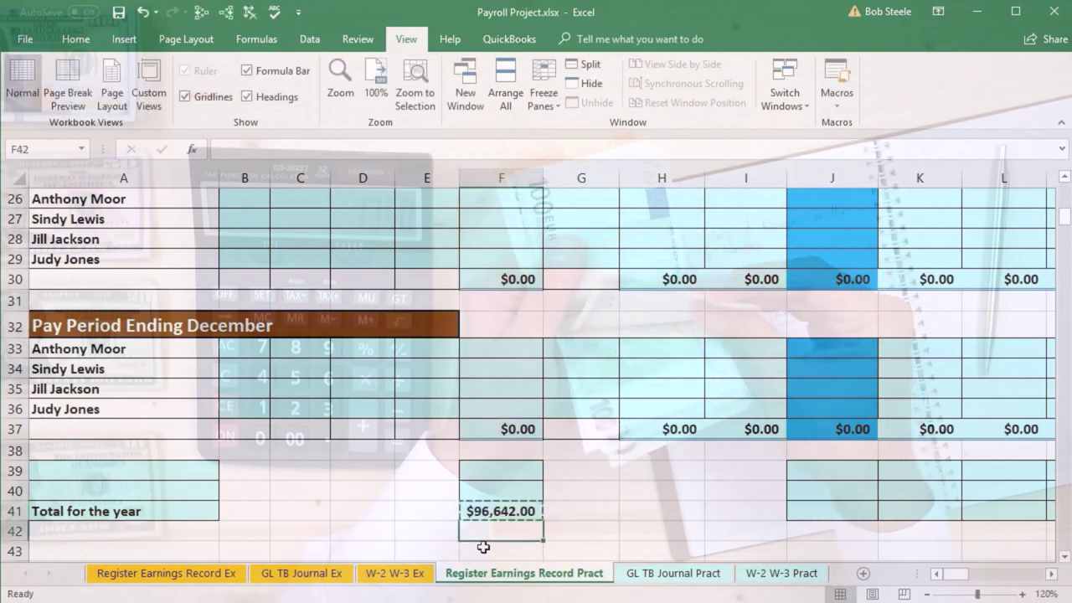
Step: Copy the total-for-the-year formula from F41 and paste it across J41:X41
{"action": "right_click", "coordinate": [501, 509]}
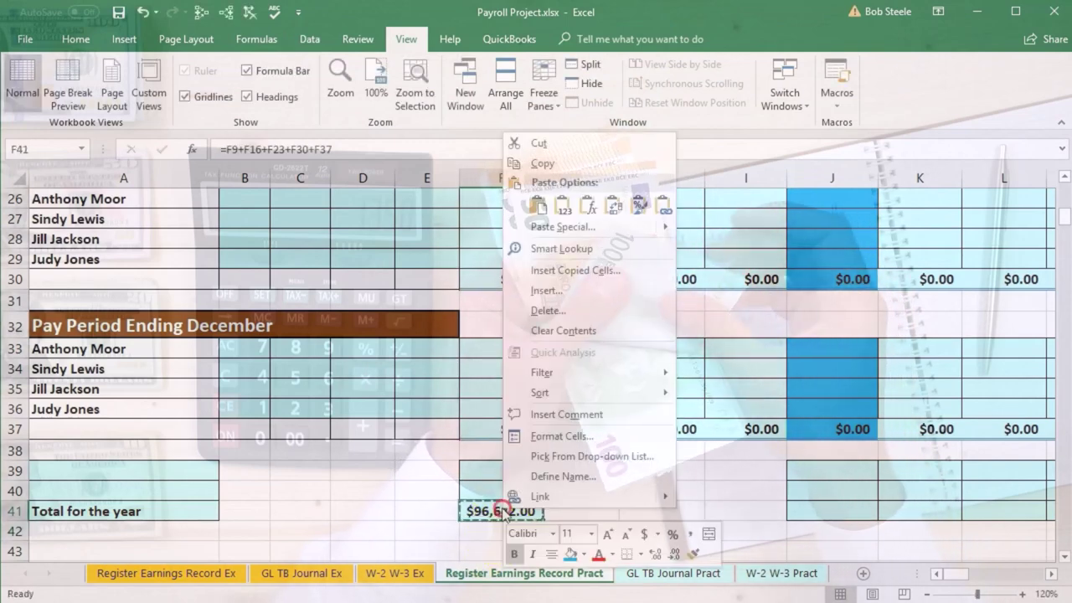
{"action": "left_click", "coordinate": [540, 166]}
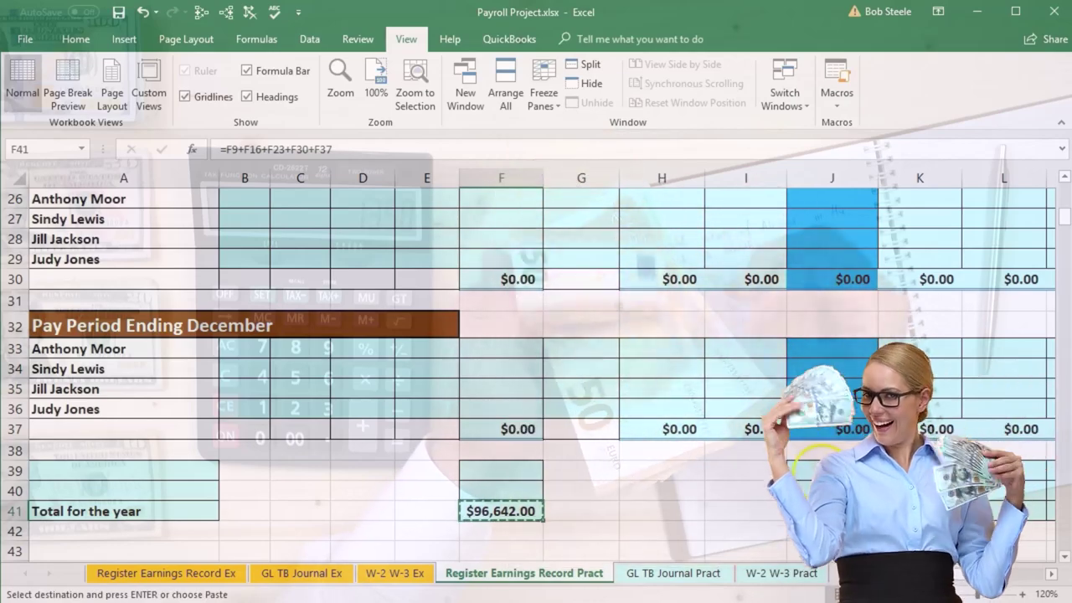
{"action": "left_click", "coordinate": [831, 510]}
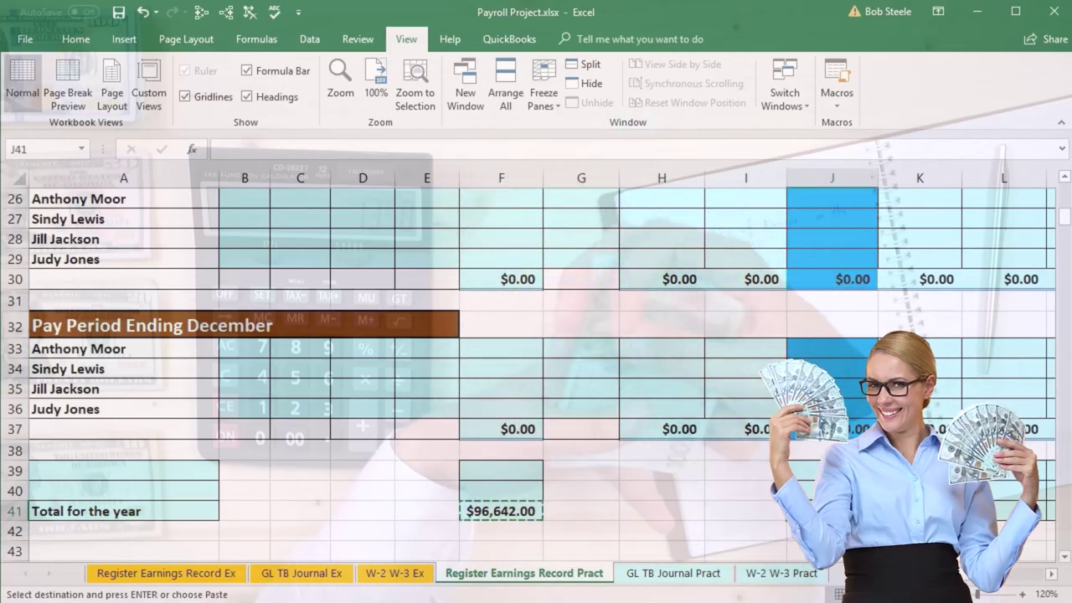
{"action": "left_click_drag", "start_coordinate": [831, 511], "coordinate": [581, 509]}
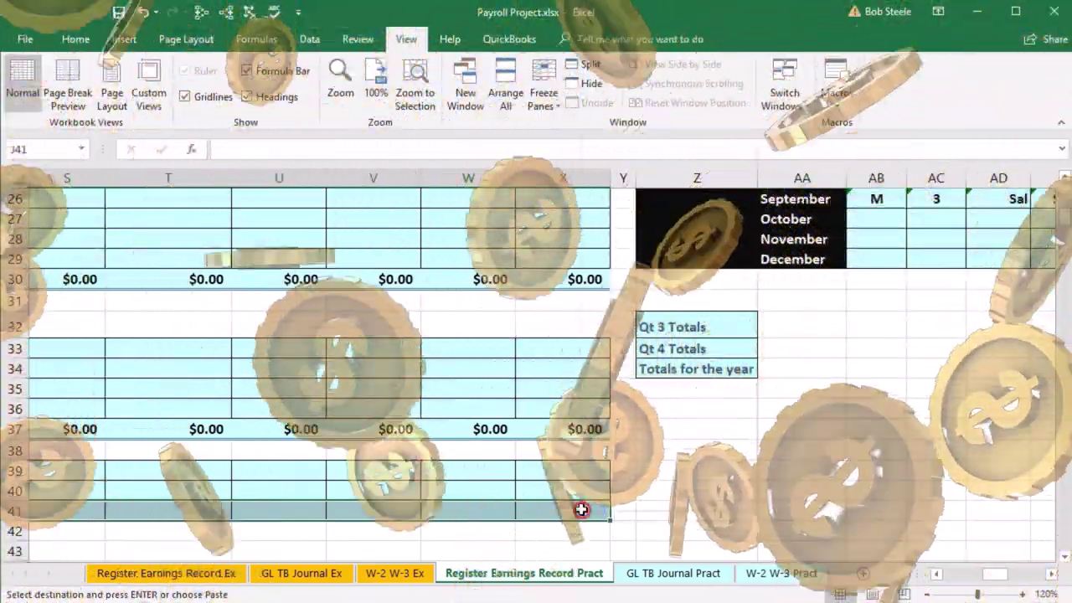
{"action": "right_click", "coordinate": [586, 508]}
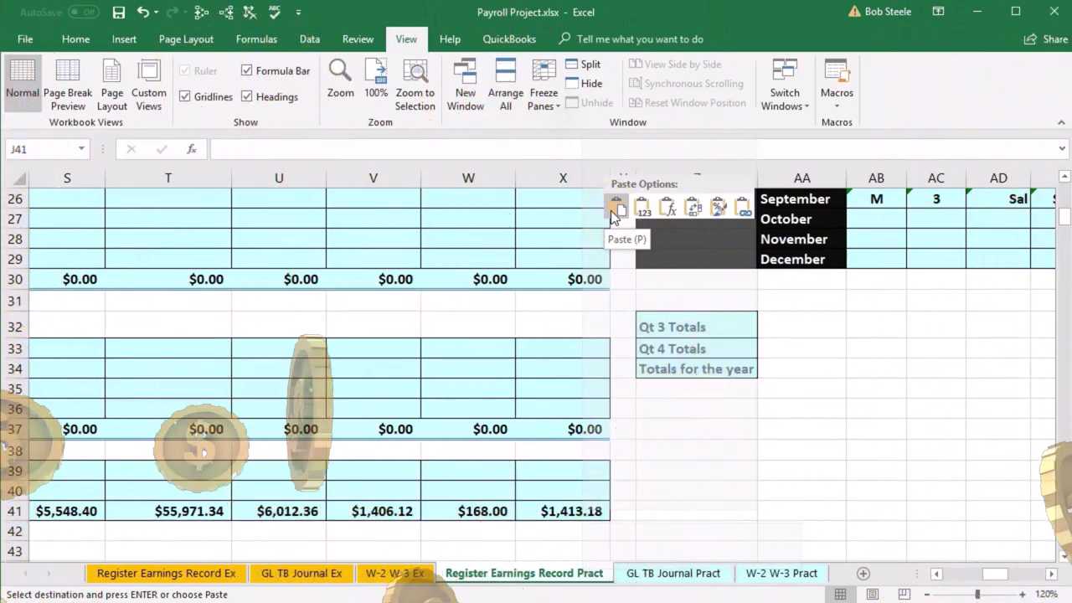
{"action": "left_click", "coordinate": [616, 209]}
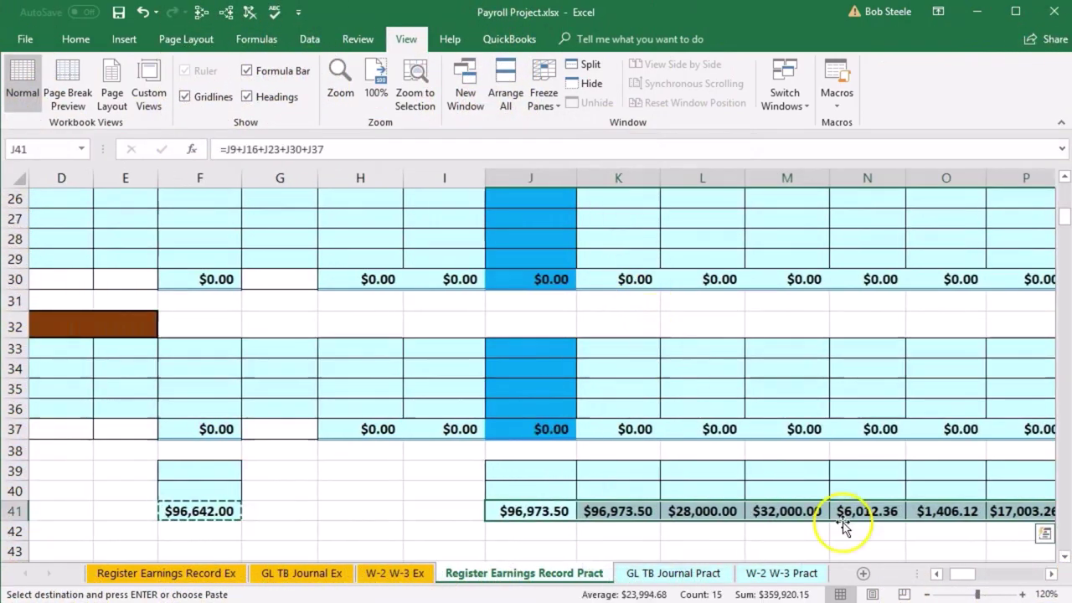
Step: Widen column Q to fit its total for the year in row 41
{"action": "left_click", "coordinate": [888, 531]}
{"action": "scroll", "coordinate": [869, 519], "scroll_direction": "right", "scroll_amount": 2}
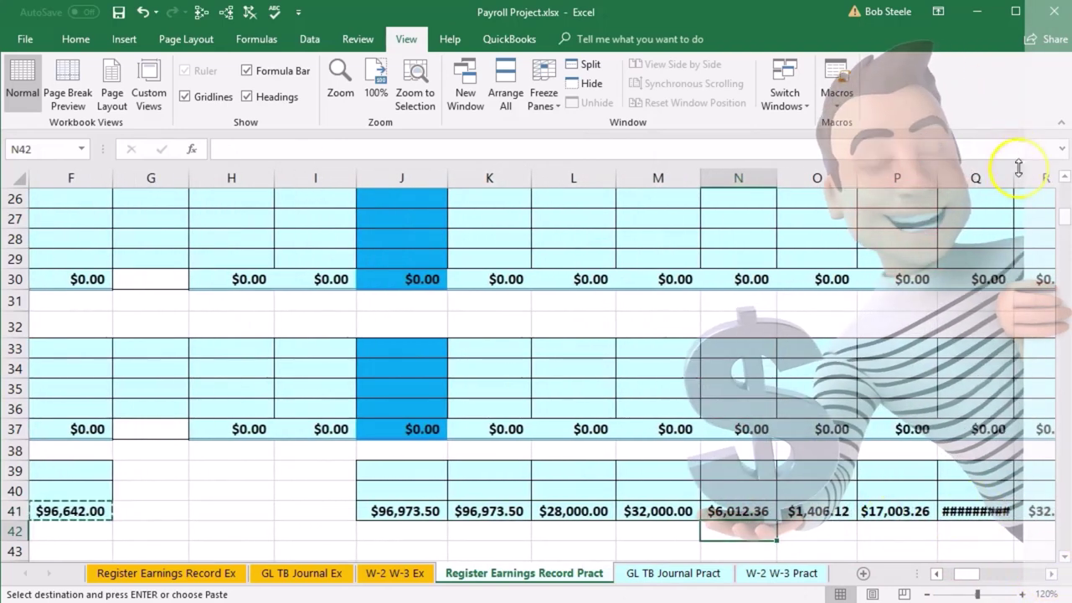
{"action": "left_click_drag", "start_coordinate": [1015, 178], "coordinate": [1016, 178]}
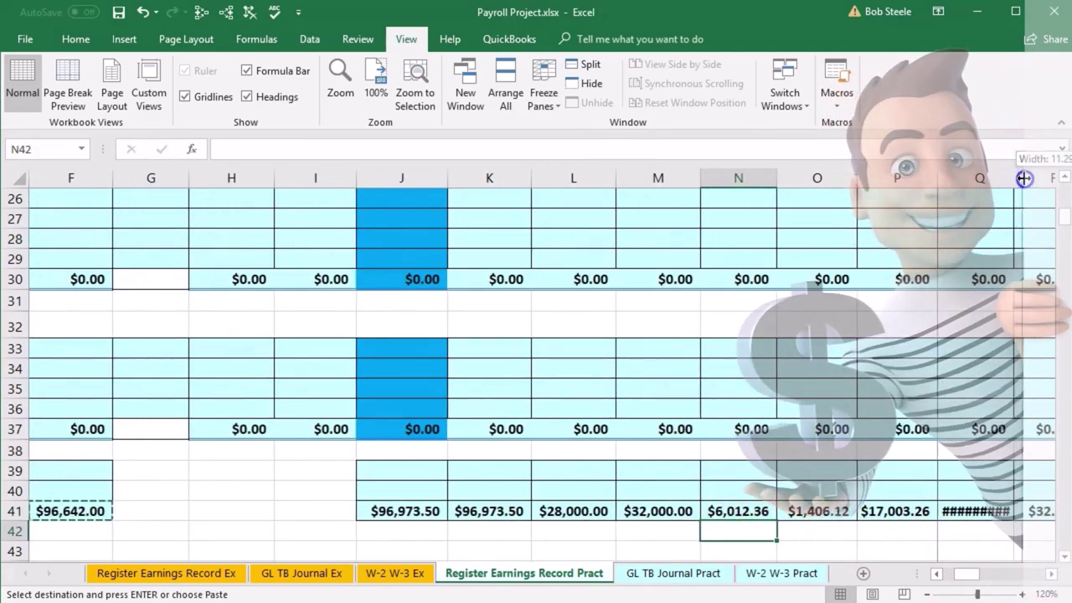
Step: Check the copied formulas in P41, M41 and J41 against the monthly totals they reference
{"action": "double_click", "coordinate": [889, 511]}
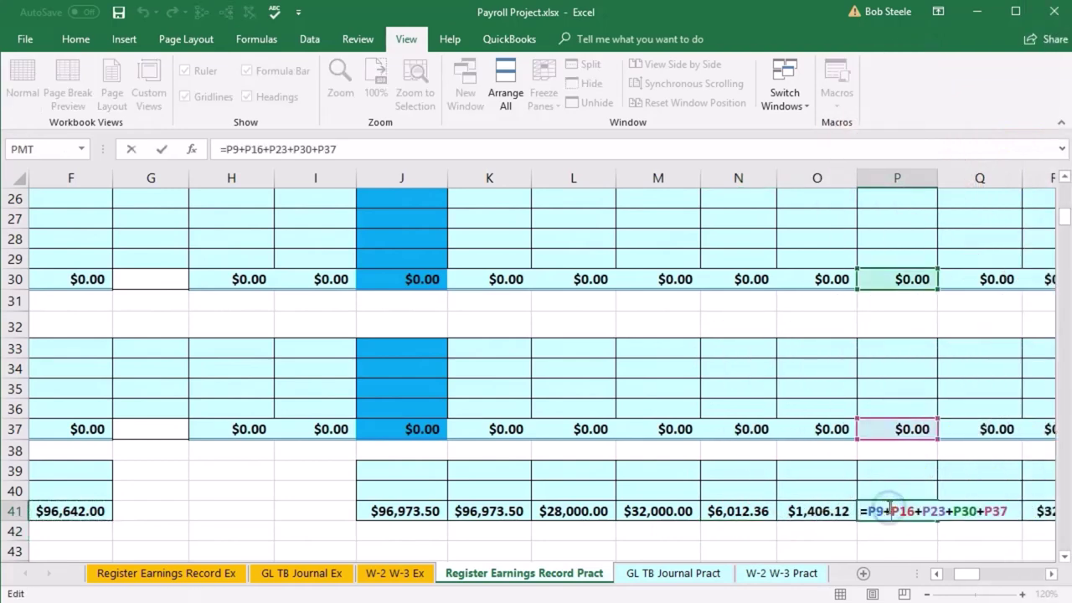
{"action": "key", "text": "Return"}
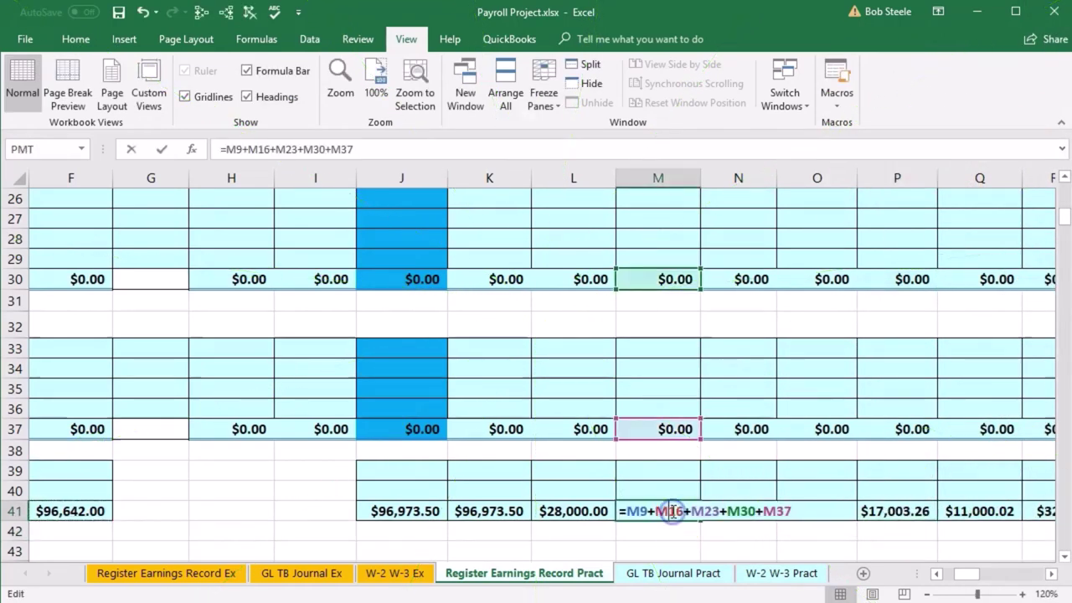
{"action": "key", "text": "Return"}
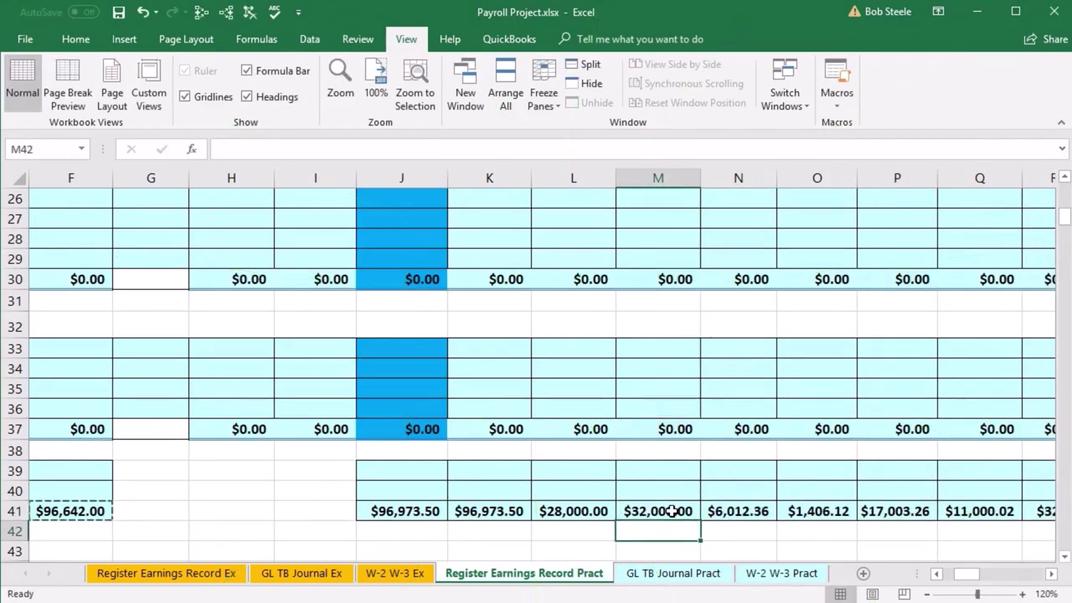
{"action": "left_click", "coordinate": [428, 512]}
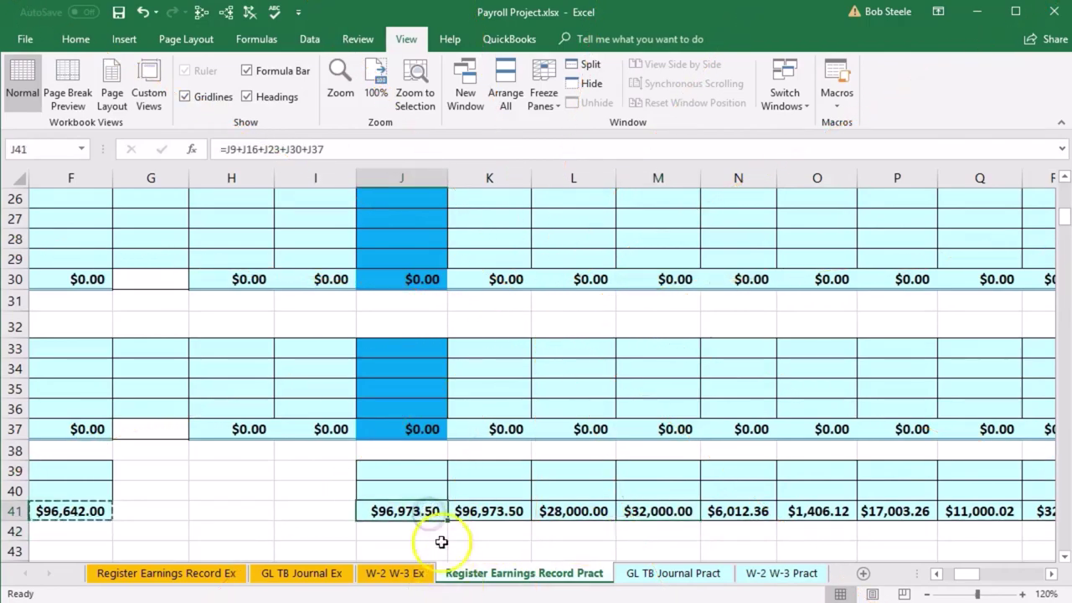
{"action": "scroll", "coordinate": [441, 542], "scroll_direction": "up", "scroll_amount": 8}
{"action": "scroll", "coordinate": [441, 519], "scroll_direction": "down", "scroll_amount": 8}
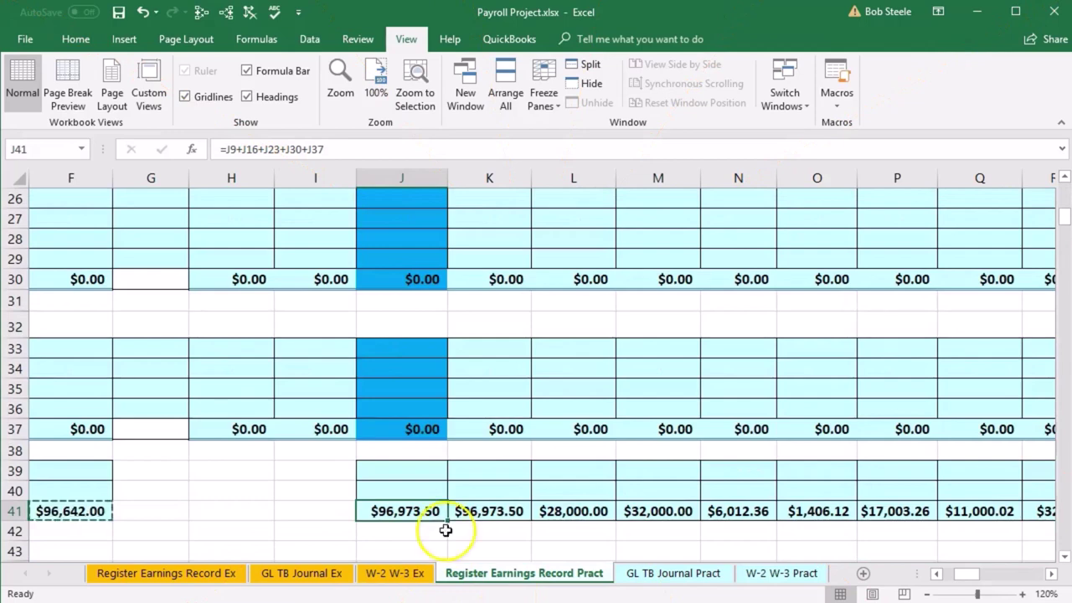
Step: Compare the register's total earnings for the year in J41 with the earnings records' total in AJ34
{"action": "left_click", "coordinate": [1052, 574]}
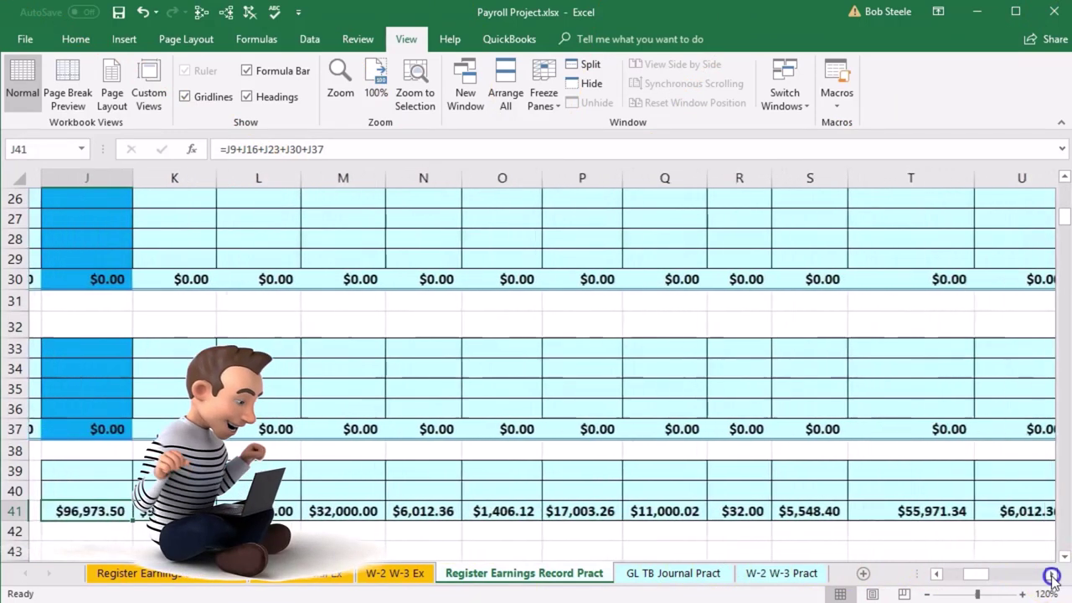
{"action": "left_click_drag", "start_coordinate": [1051, 574], "coordinate": [1053, 579]}
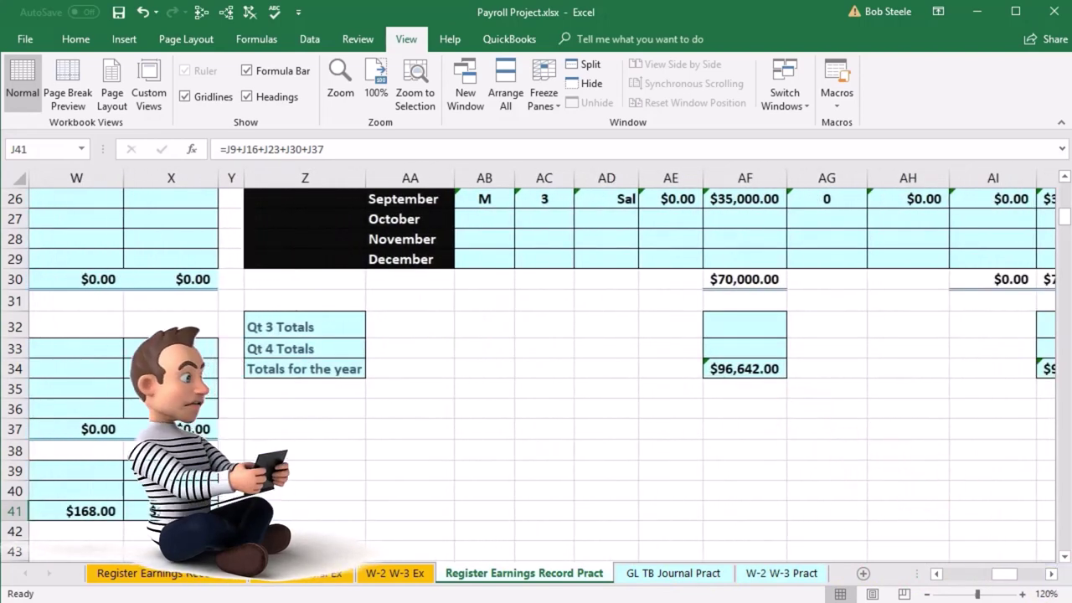
{"action": "scroll", "coordinate": [861, 368], "scroll_direction": "left", "scroll_amount": 1}
{"action": "left_click", "coordinate": [861, 368]}
{"action": "key", "text": "Right"}
{"action": "key", "text": "Right"}
{"action": "key", "text": "Right"}
{"action": "key", "text": "Right"}
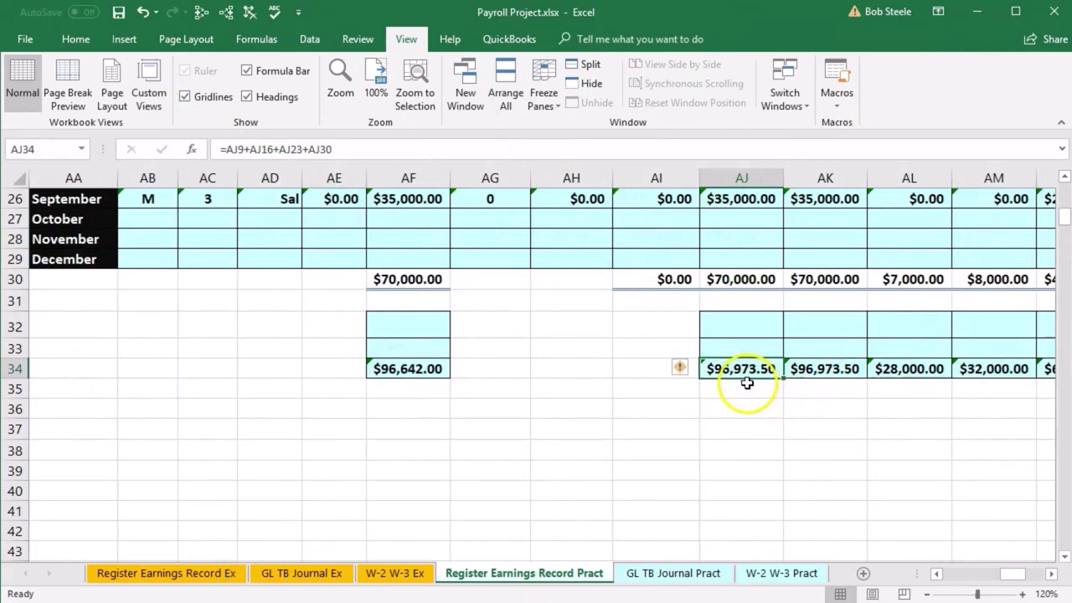
Step: Return to the payroll register and review the year total in T41 against the column's August and September totals
{"action": "left_click_drag", "start_coordinate": [1016, 574], "coordinate": [764, 487]}
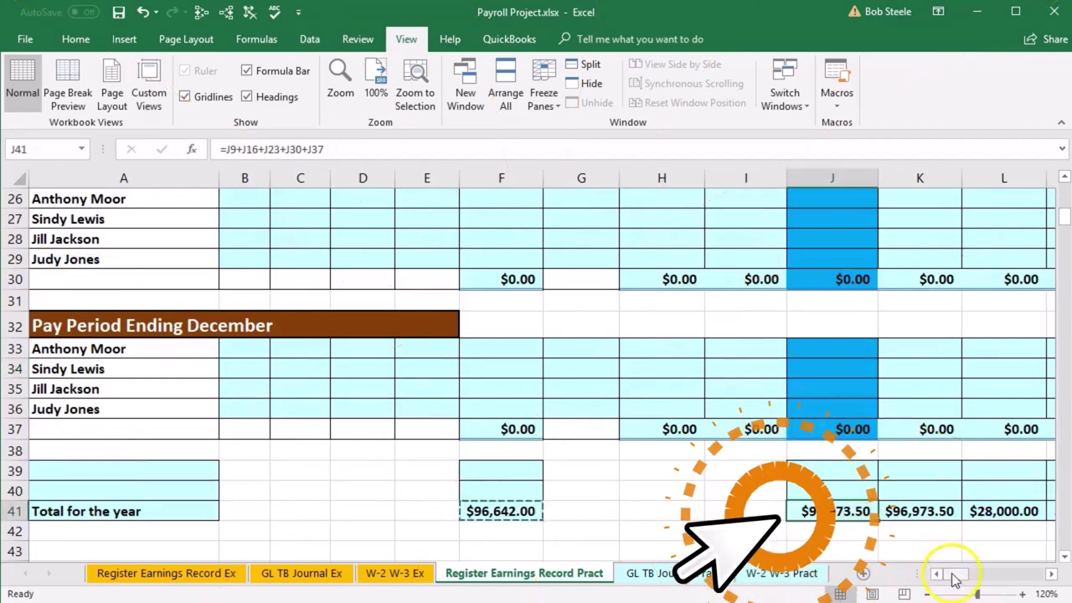
{"action": "left_click_drag", "start_coordinate": [954, 577], "coordinate": [995, 575]}
{"action": "scroll", "coordinate": [627, 527], "scroll_direction": "up", "scroll_amount": 8}
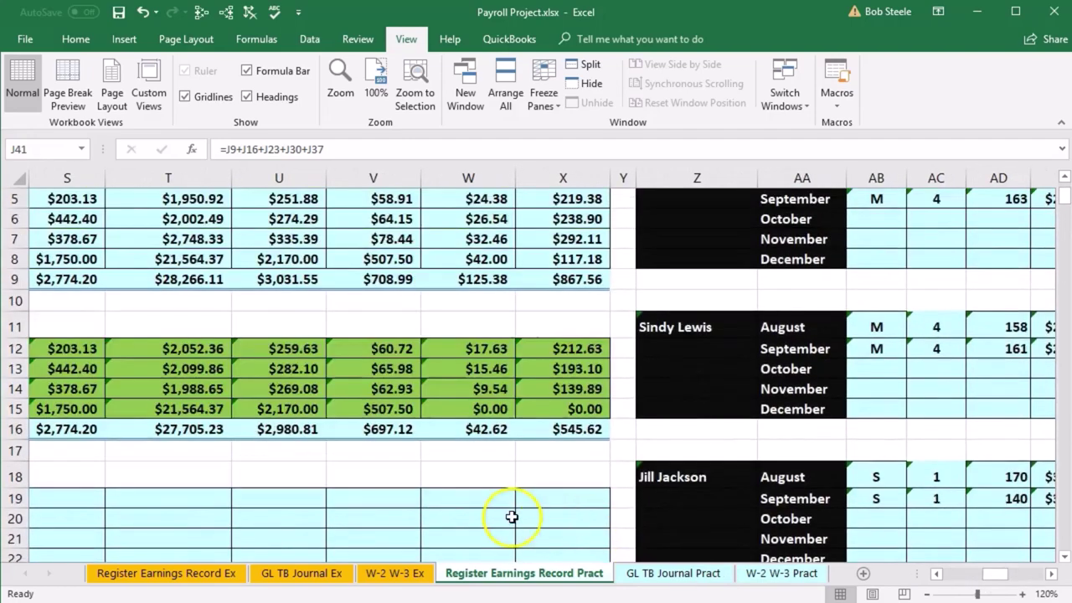
{"action": "scroll", "coordinate": [179, 352], "scroll_direction": "down", "scroll_amount": 8}
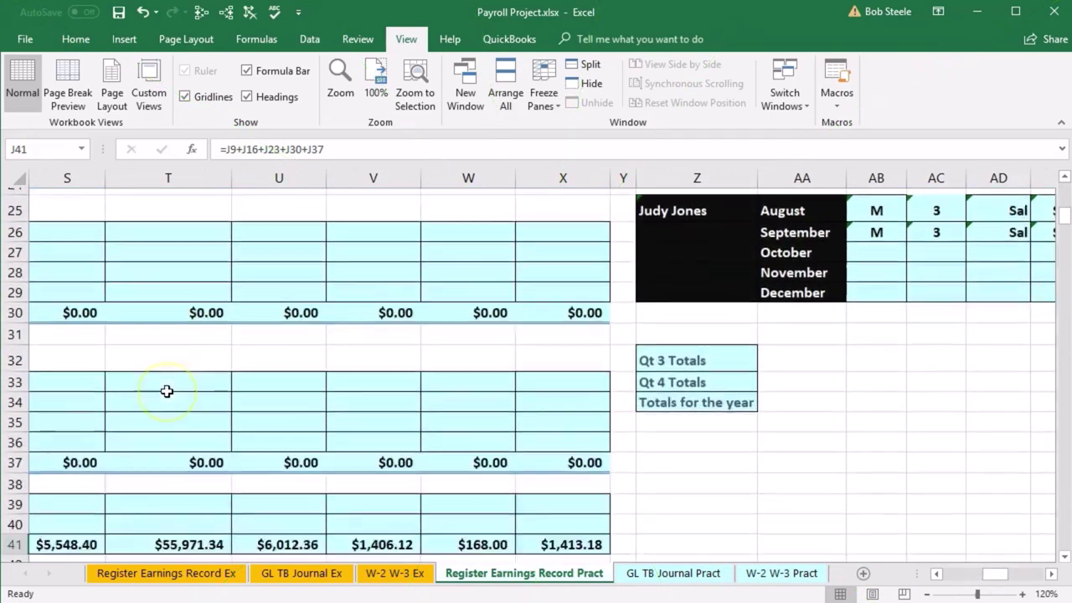
{"action": "scroll", "coordinate": [167, 391], "scroll_direction": "down", "scroll_amount": 2}
{"action": "left_click", "coordinate": [191, 402]}
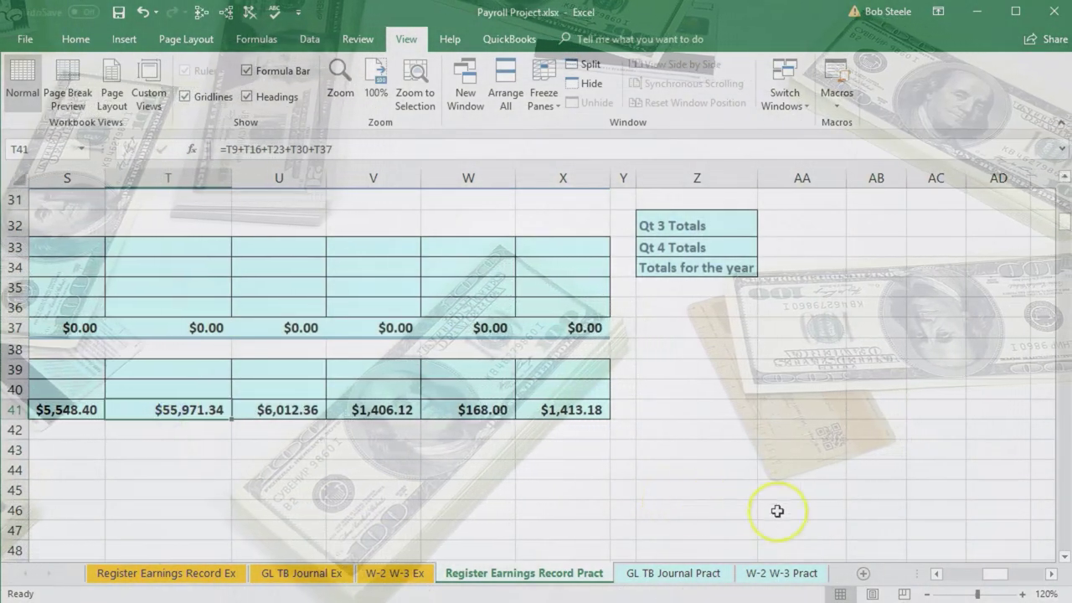
Step: Compare the register's year total in T41 with the earnings records' total for the year in AT34
{"action": "scroll", "coordinate": [812, 514], "scroll_direction": "up", "scroll_amount": 4}
{"action": "left_click", "coordinate": [899, 402]}
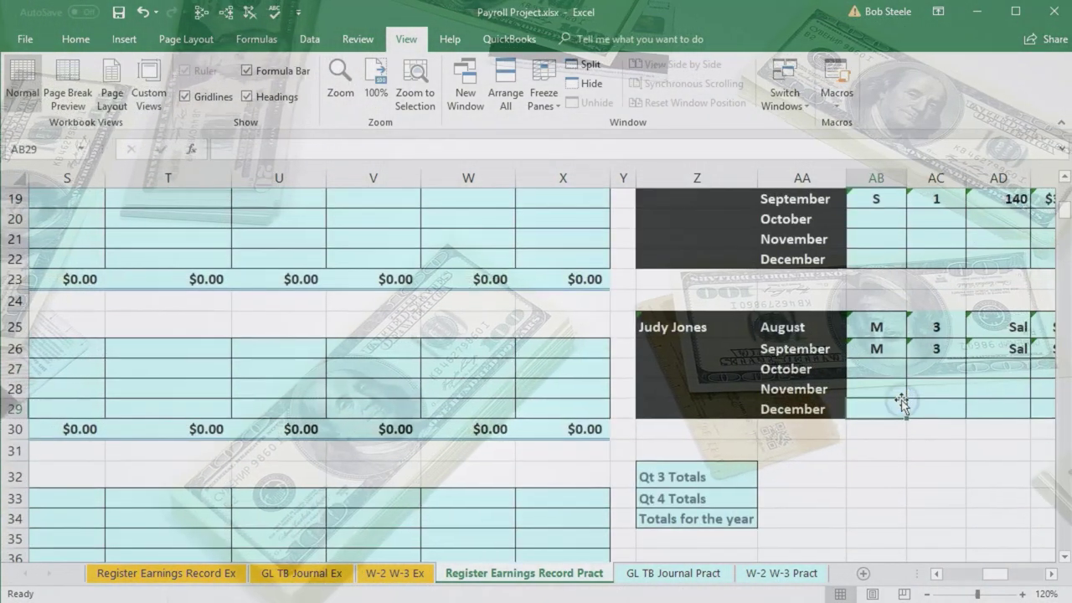
{"action": "key", "text": "Right"}
{"action": "key", "text": "Right"}
{"action": "key", "text": "Right"}
{"action": "key", "text": "Right"}
{"action": "key", "text": "Right"}
{"action": "key", "text": "Right"}
{"action": "key", "text": "Right"}
{"action": "key", "text": "Right"}
{"action": "key", "text": "Right"}
{"action": "key", "text": "Right"}
{"action": "key", "text": "Right"}
{"action": "key", "text": "Right"}
{"action": "key", "text": "Right"}
{"action": "key", "text": "Right"}
{"action": "key", "text": "Right"}
{"action": "key", "text": "Right"}
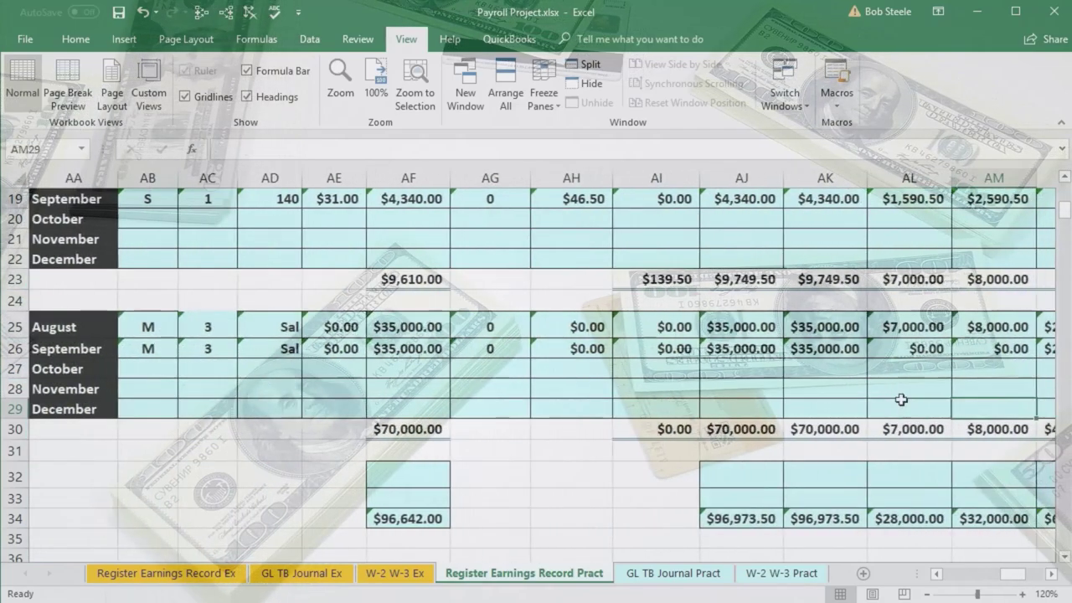
{"action": "key", "text": "Right"}
{"action": "key", "text": "Right"}
{"action": "key", "text": "Right"}
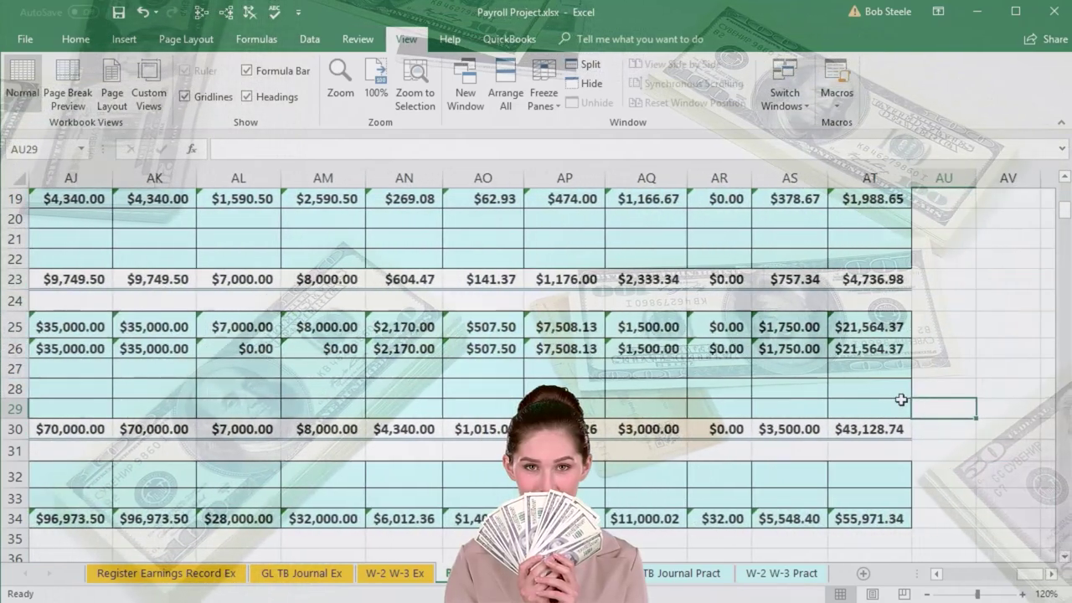
{"action": "left_click", "coordinate": [879, 517]}
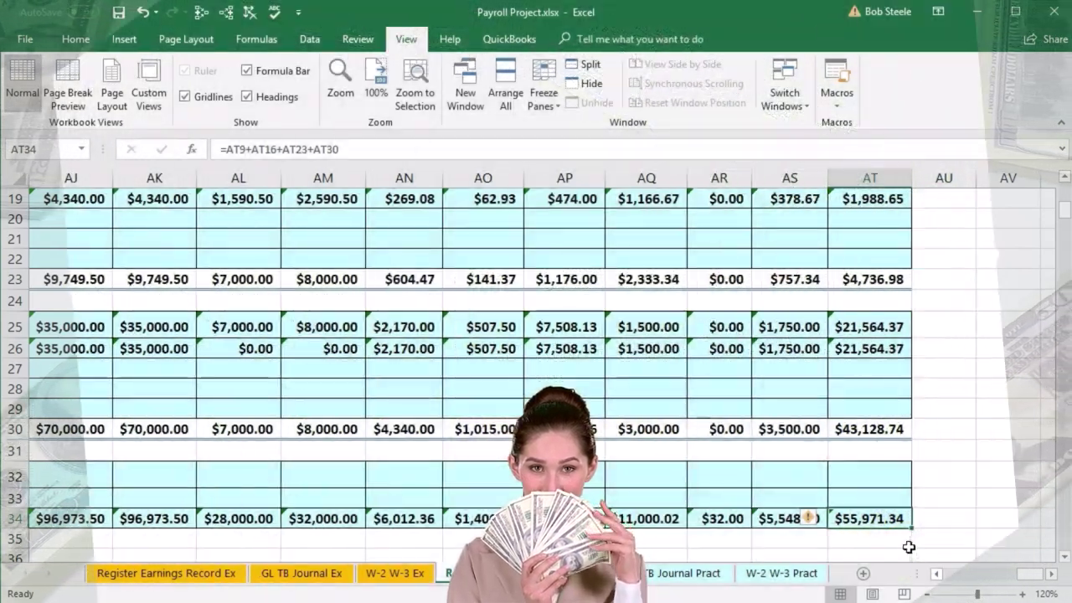
{"action": "left_click", "coordinate": [906, 520]}
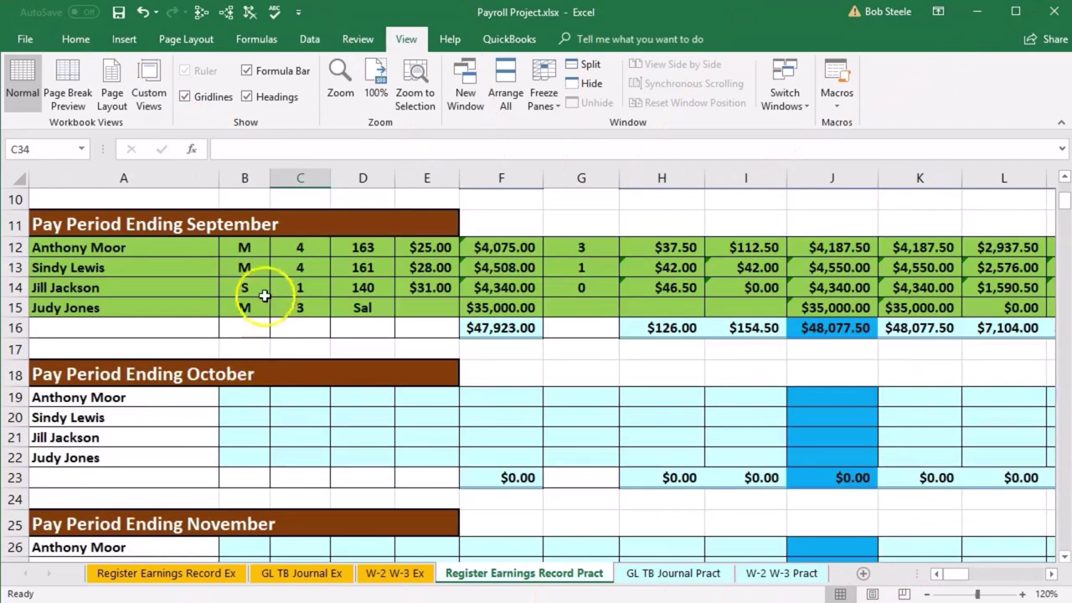
Step: Fill the September payroll data in B12:X15 with light blue from the standard colour palette
{"action": "left_click", "coordinate": [251, 244]}
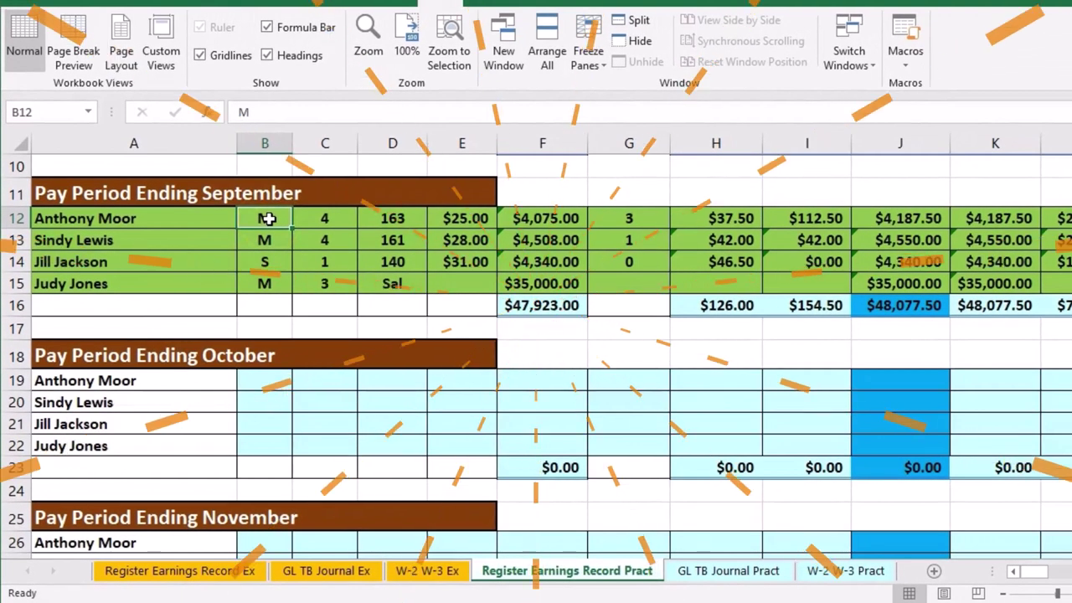
{"action": "left_click_drag", "start_coordinate": [350, 217], "coordinate": [1016, 273]}
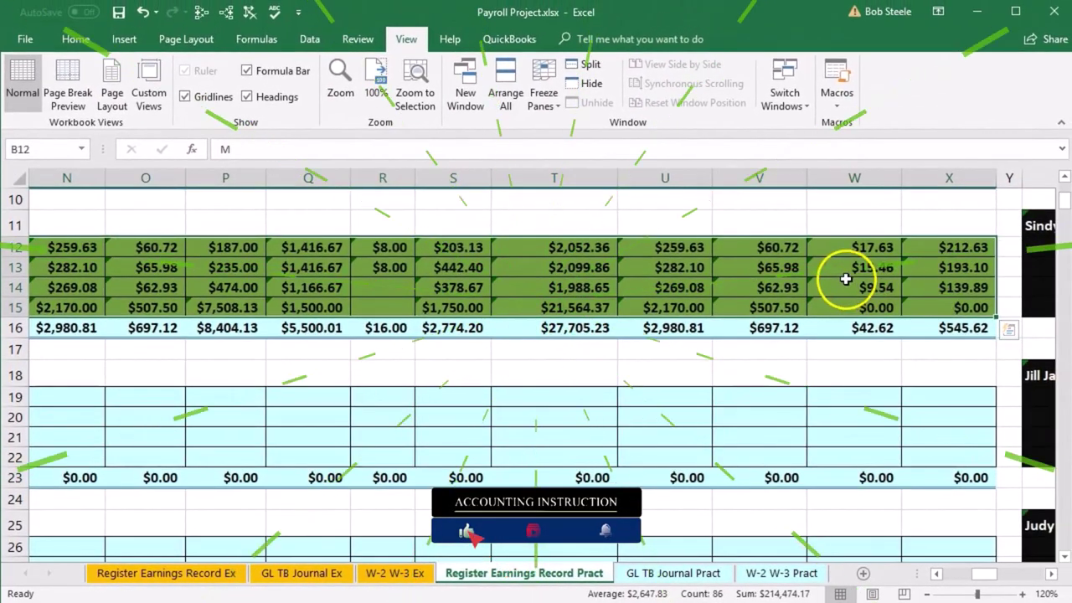
{"action": "right_click", "coordinate": [864, 278]}
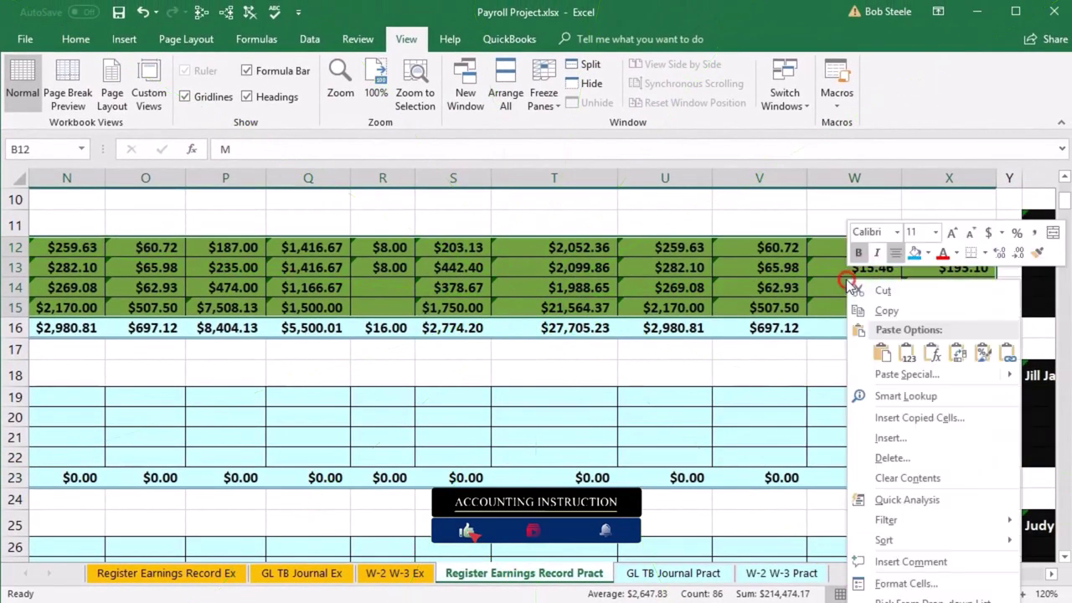
{"action": "left_click", "coordinate": [928, 254]}
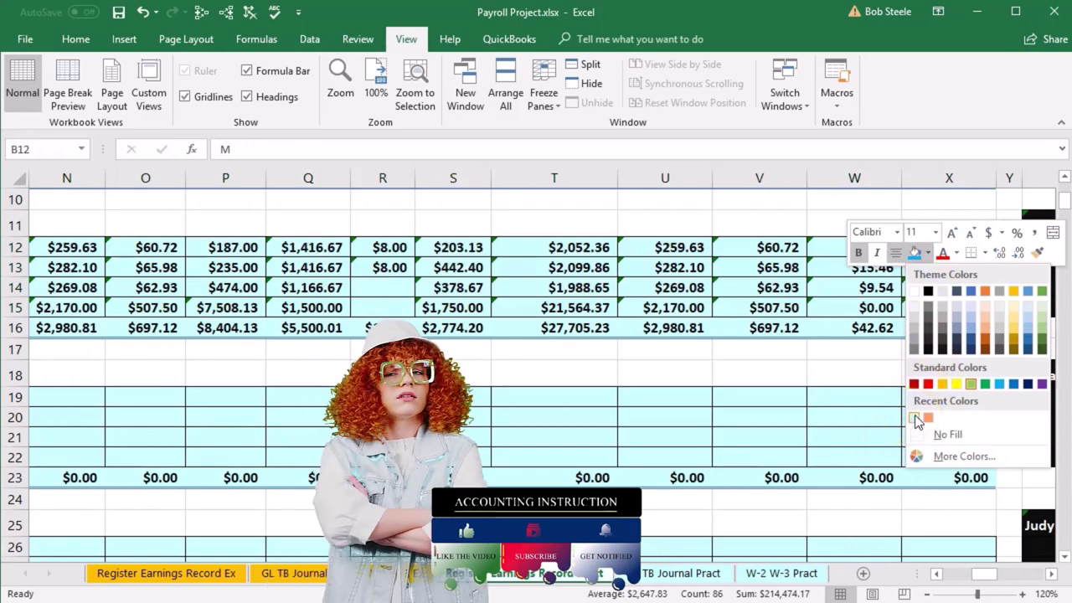
{"action": "left_click", "coordinate": [954, 456]}
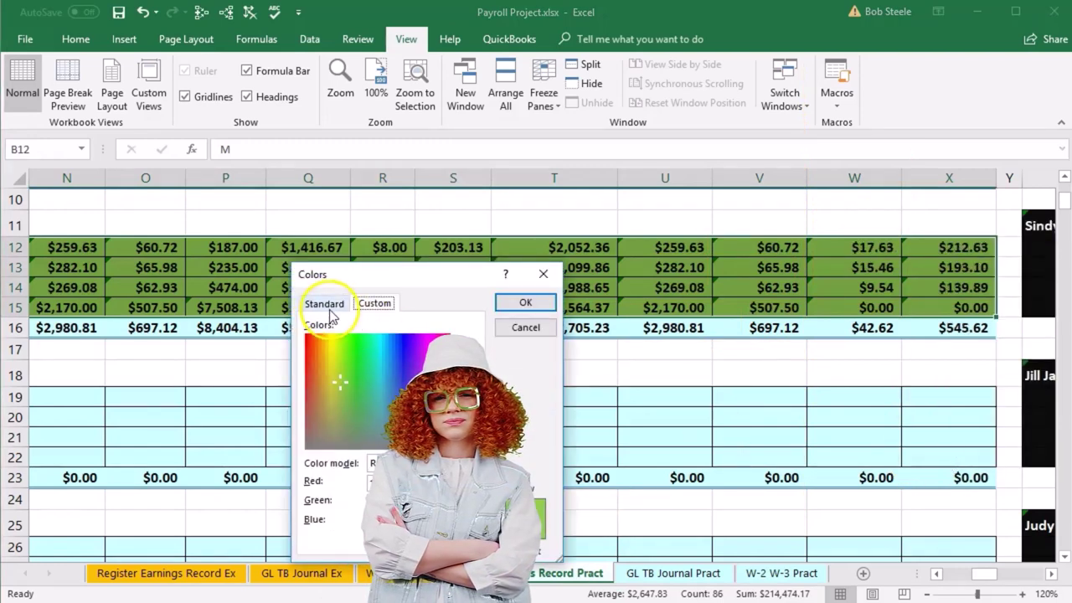
{"action": "left_click", "coordinate": [323, 303]}
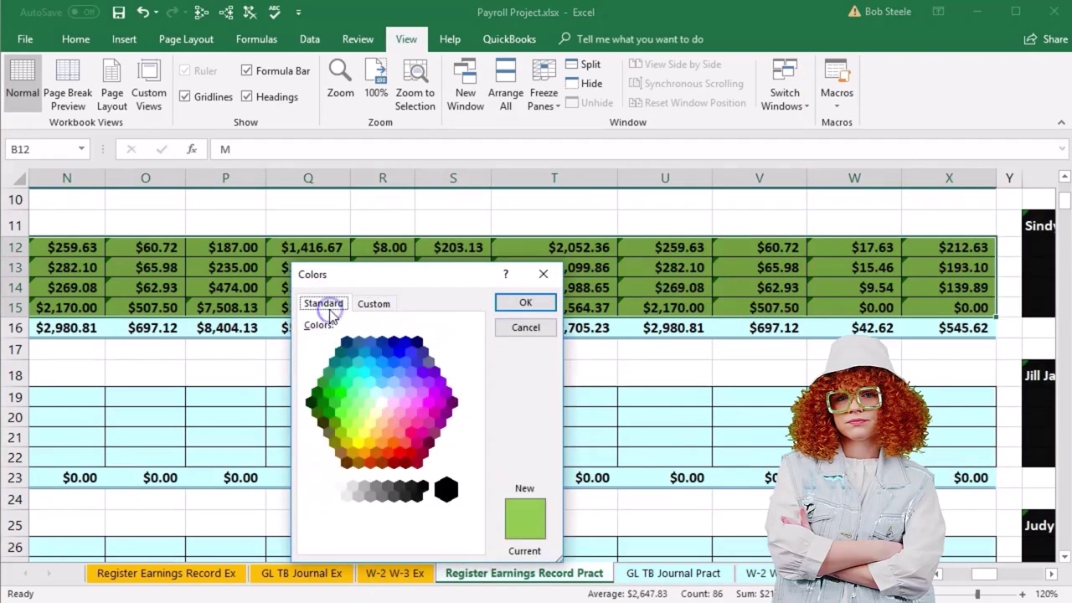
{"action": "left_click", "coordinate": [375, 391]}
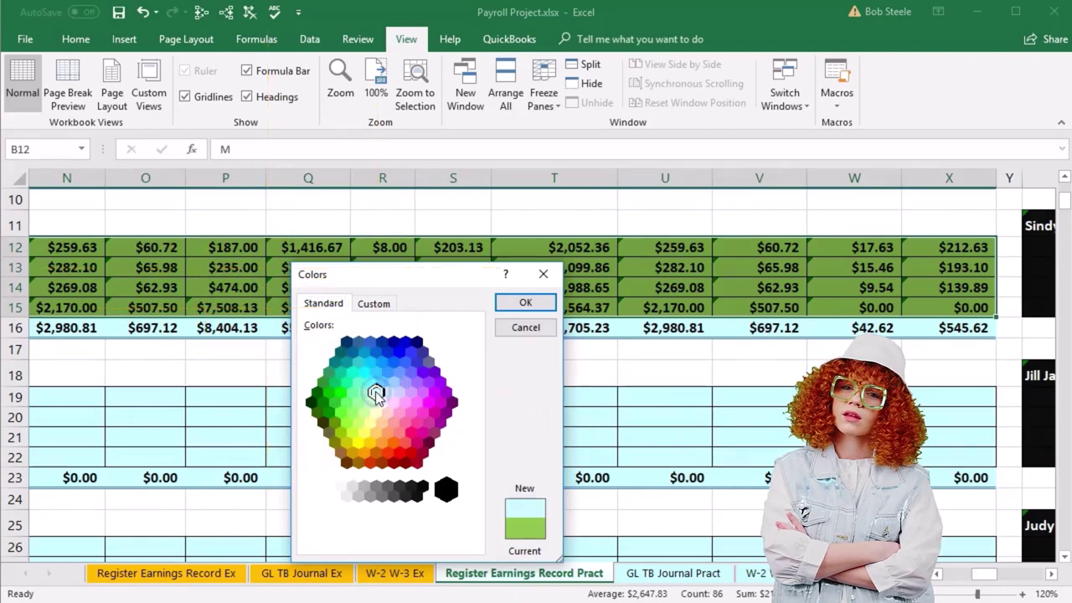
{"action": "left_click", "coordinate": [504, 302]}
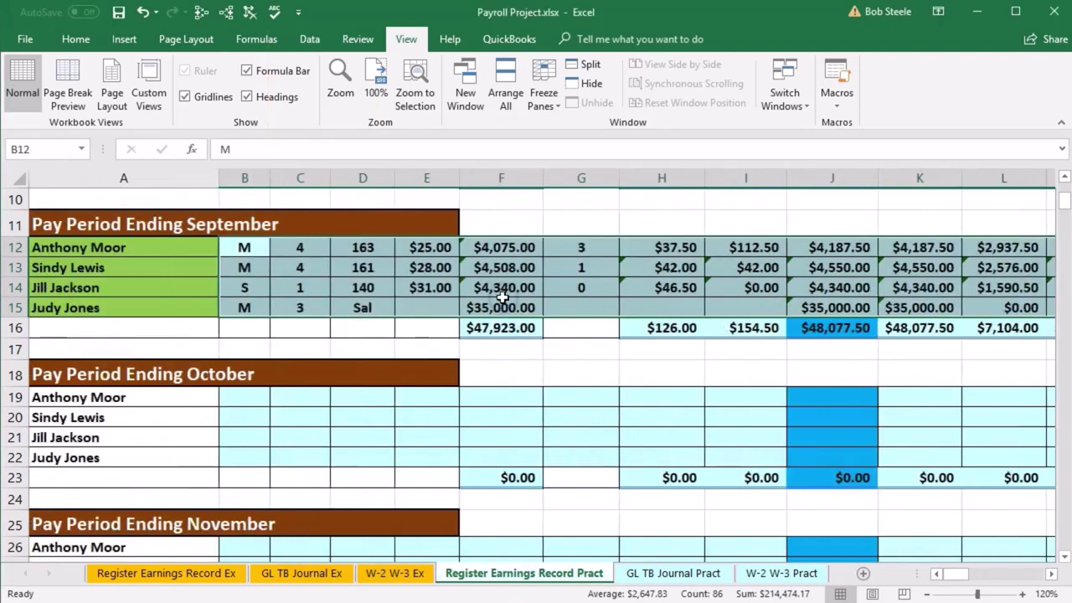
{"action": "left_click", "coordinate": [382, 434]}
Step: Undo the light blue fill on the September payroll data
{"action": "left_click", "coordinate": [248, 401]}
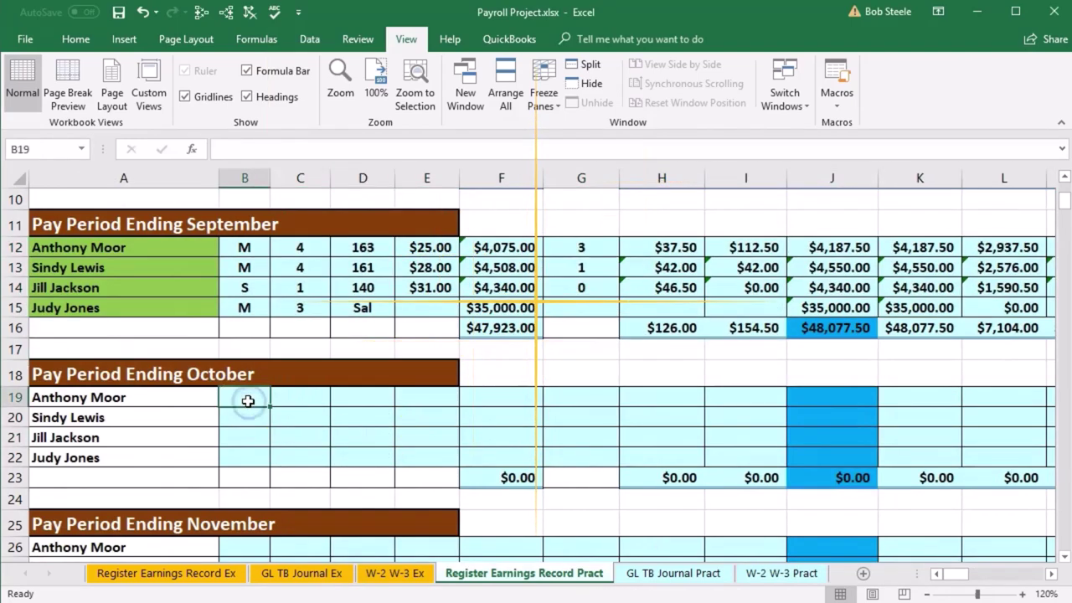
{"action": "left_click", "coordinate": [64, 42]}
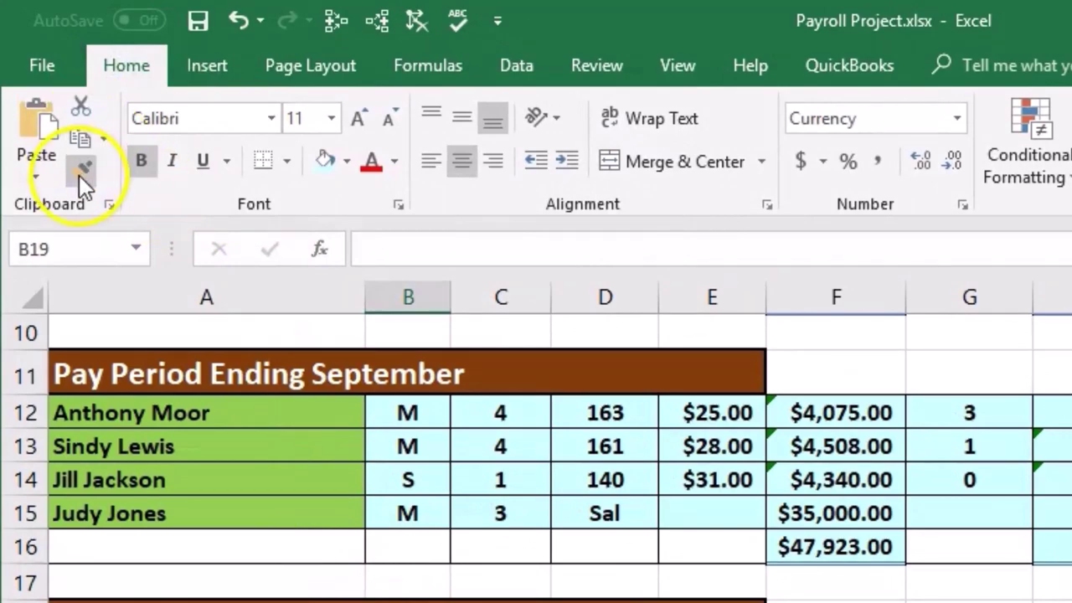
{"action": "left_click", "coordinate": [79, 175]}
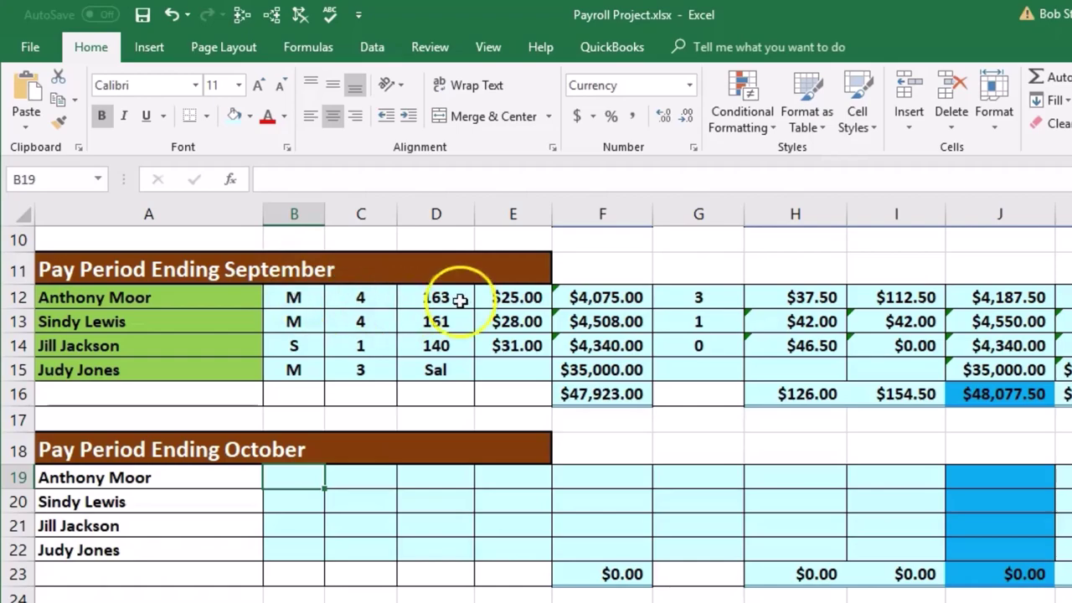
{"action": "left_click", "coordinate": [379, 486]}
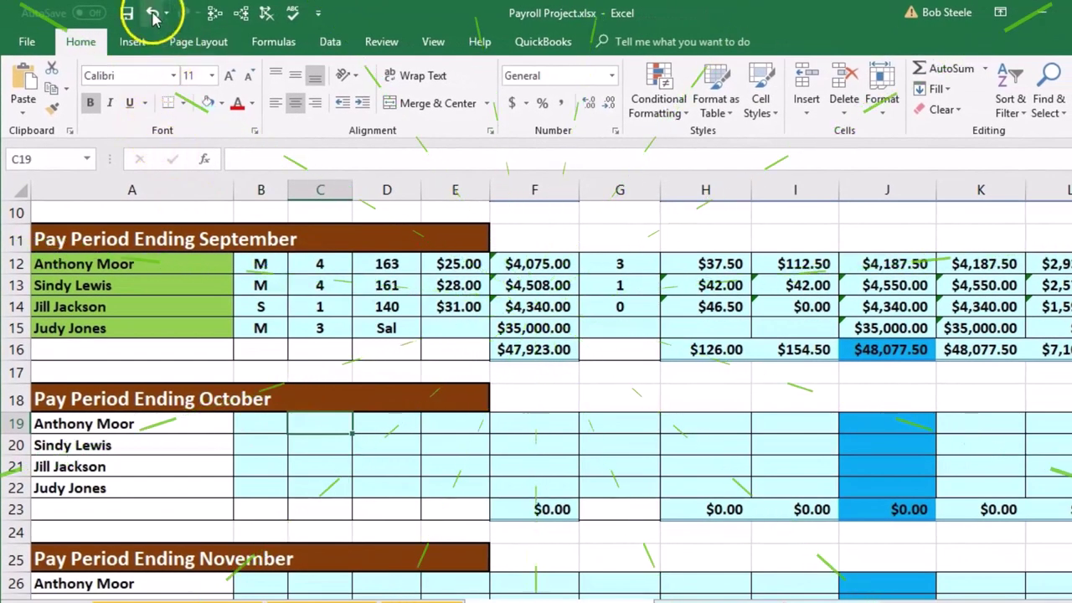
{"action": "left_click", "coordinate": [152, 13]}
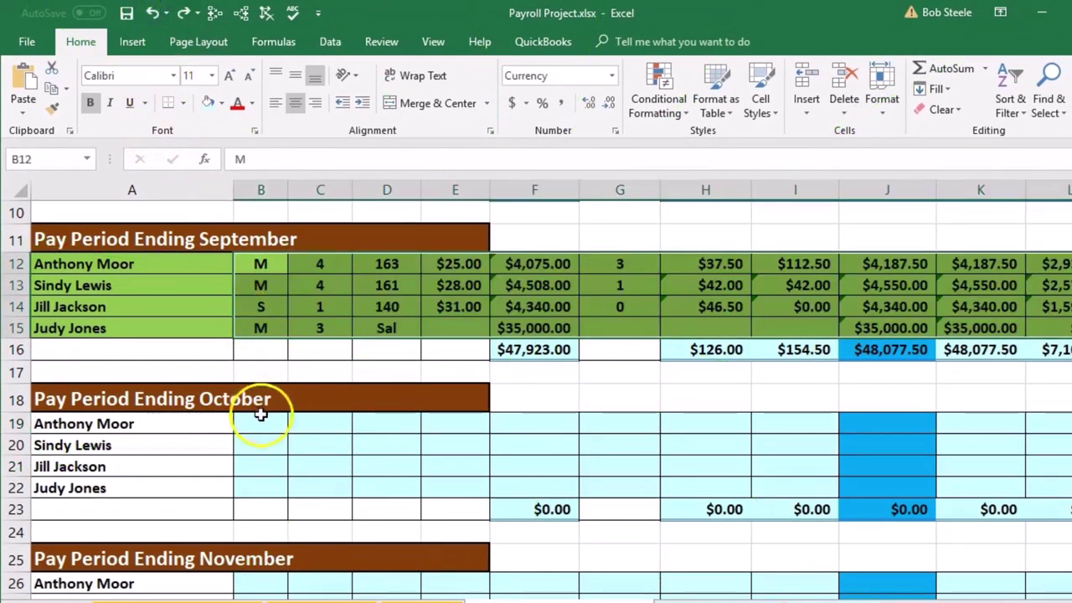
Step: Copy the formatting of the October block B19:X22 onto the September data in B12:X15 with Format Painter
{"action": "mouse_move", "coordinate": [260, 414]}
{"action": "left_mouse_down"}
{"action": "mouse_move", "coordinate": [564, 424]}
{"action": "mouse_move", "coordinate": [1063, 486]}
{"action": "mouse_move", "coordinate": [466, 399]}
{"action": "mouse_move", "coordinate": [25, 410]}
{"action": "mouse_move", "coordinate": [531, 387]}
{"action": "mouse_move", "coordinate": [661, 449]}
{"action": "mouse_move", "coordinate": [669, 485]}
{"action": "left_mouse_up"}
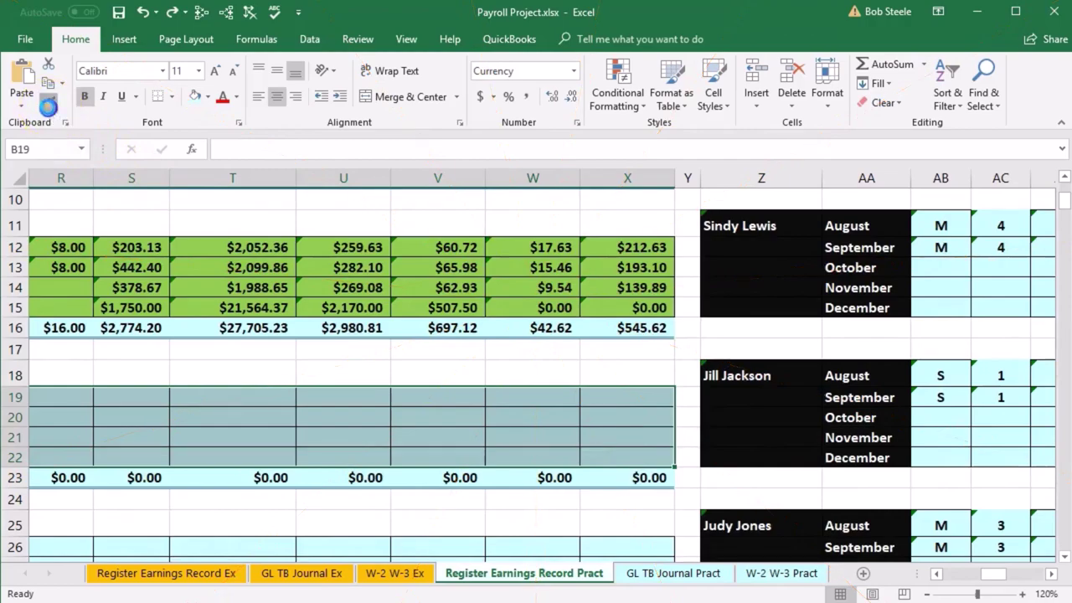
{"action": "left_click_drag", "start_coordinate": [969, 573], "coordinate": [950, 573]}
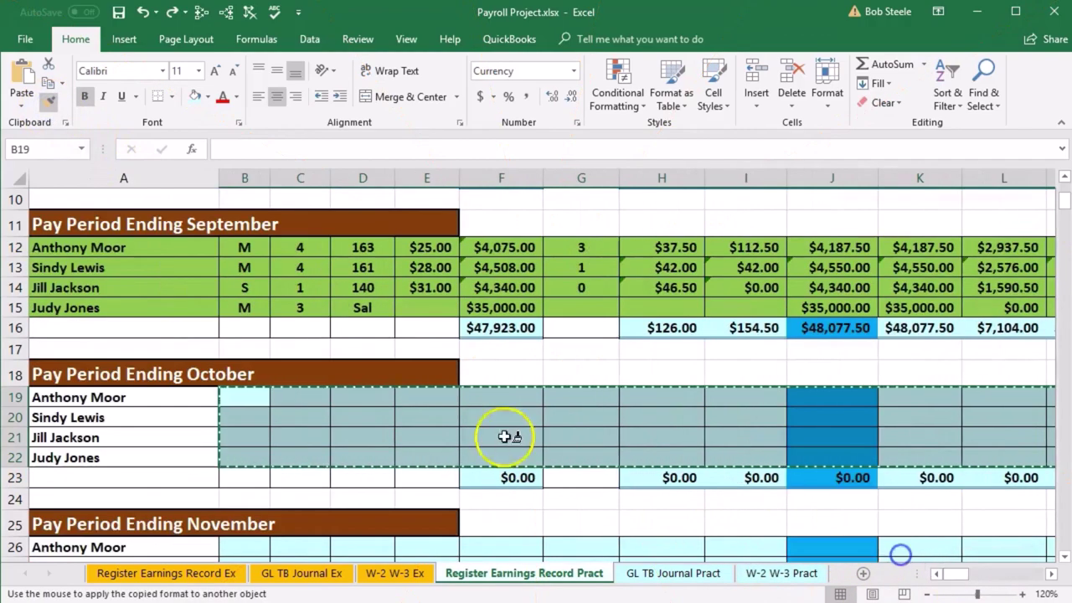
{"action": "scroll", "coordinate": [507, 435], "scroll_direction": "up", "scroll_amount": 2}
{"action": "mouse_move", "coordinate": [279, 317]}
{"action": "left_mouse_down"}
{"action": "mouse_move", "coordinate": [1056, 331]}
{"action": "mouse_move", "coordinate": [382, 347]}
{"action": "mouse_move", "coordinate": [366, 354]}
{"action": "mouse_move", "coordinate": [376, 365]}
{"action": "left_mouse_up"}
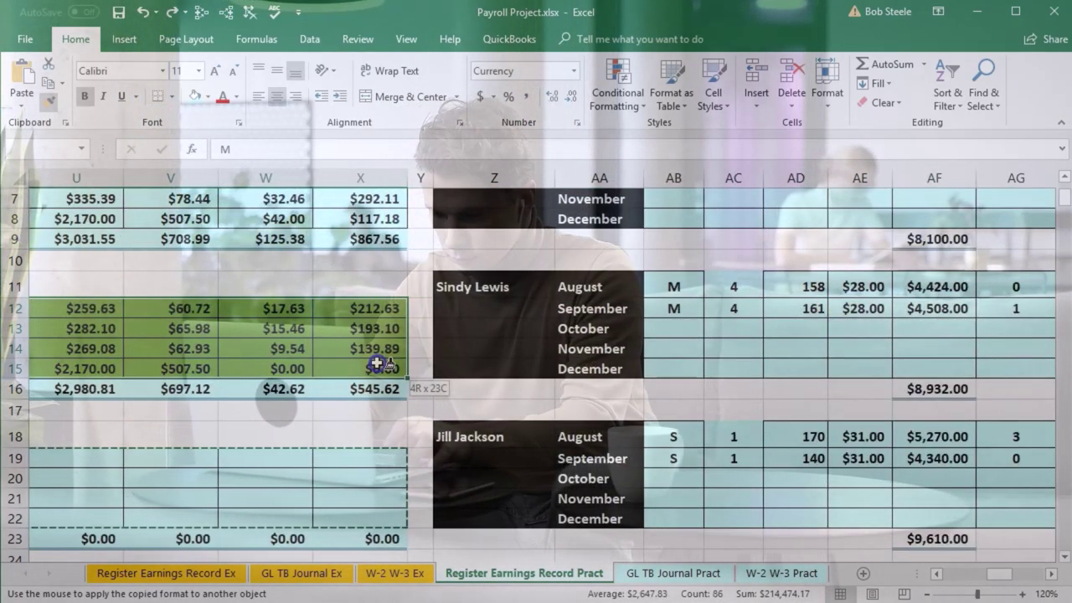
{"action": "left_click_drag", "start_coordinate": [377, 365], "coordinate": [376, 363]}
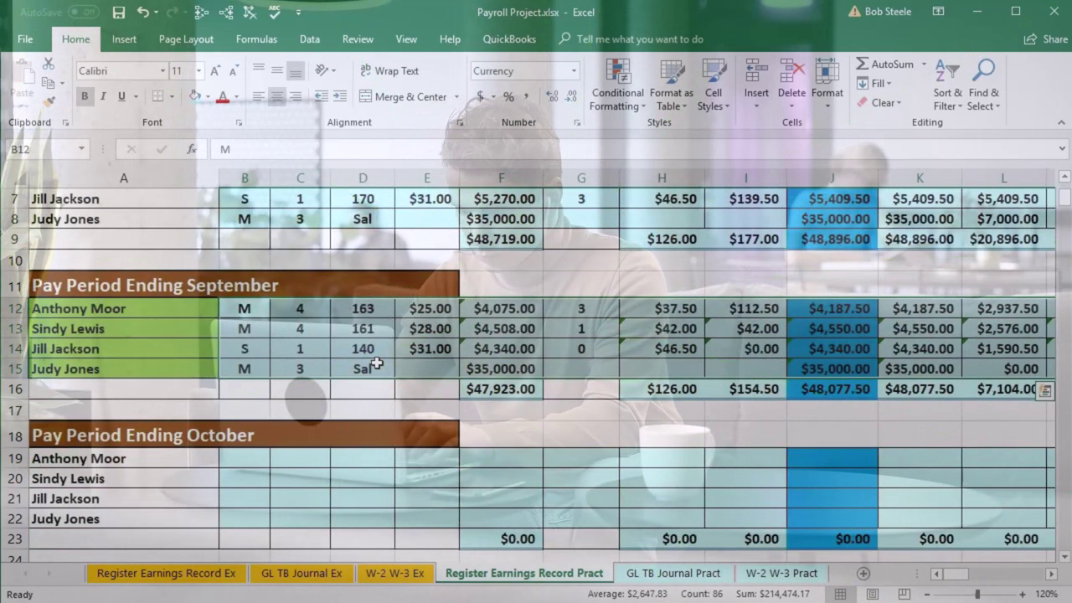
Step: Open the fill colour choices for the September employee names in A12:A15
{"action": "left_click_drag", "start_coordinate": [144, 310], "coordinate": [135, 369]}
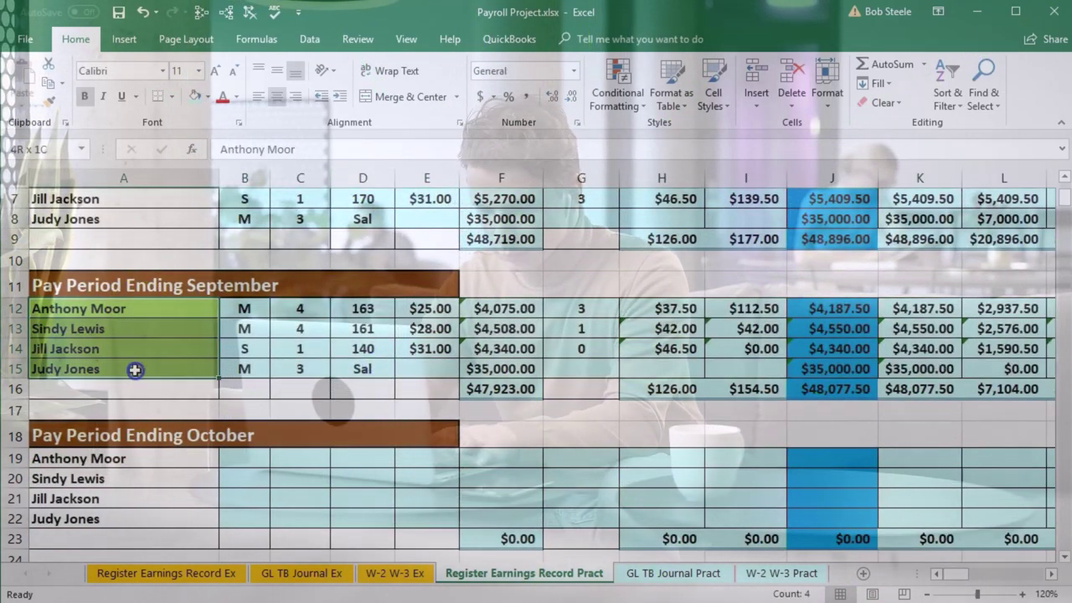
{"action": "right_click", "coordinate": [136, 365]}
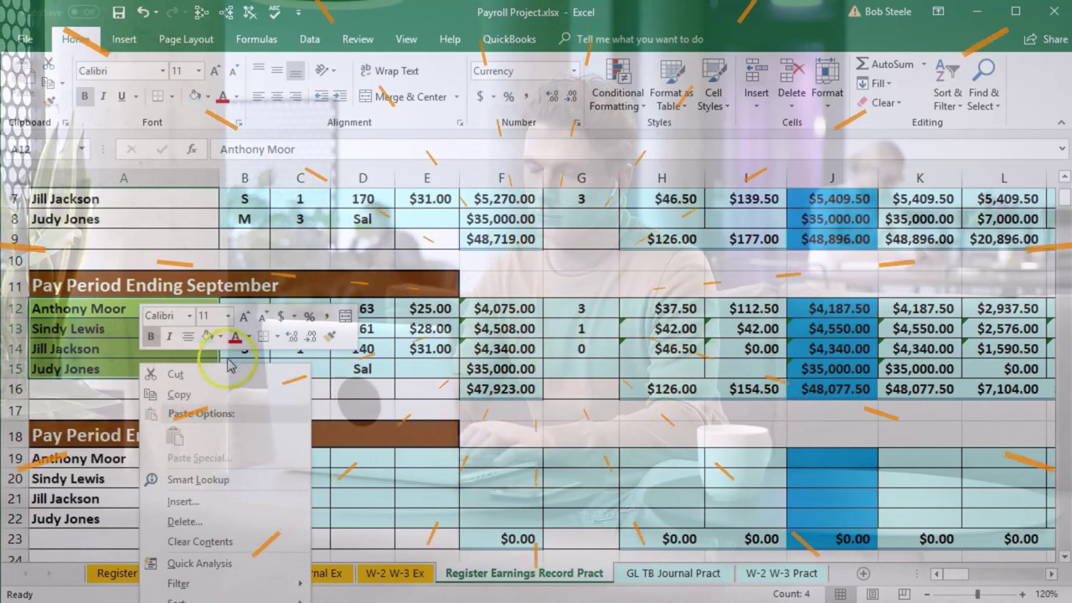
{"action": "left_click", "coordinate": [222, 336]}
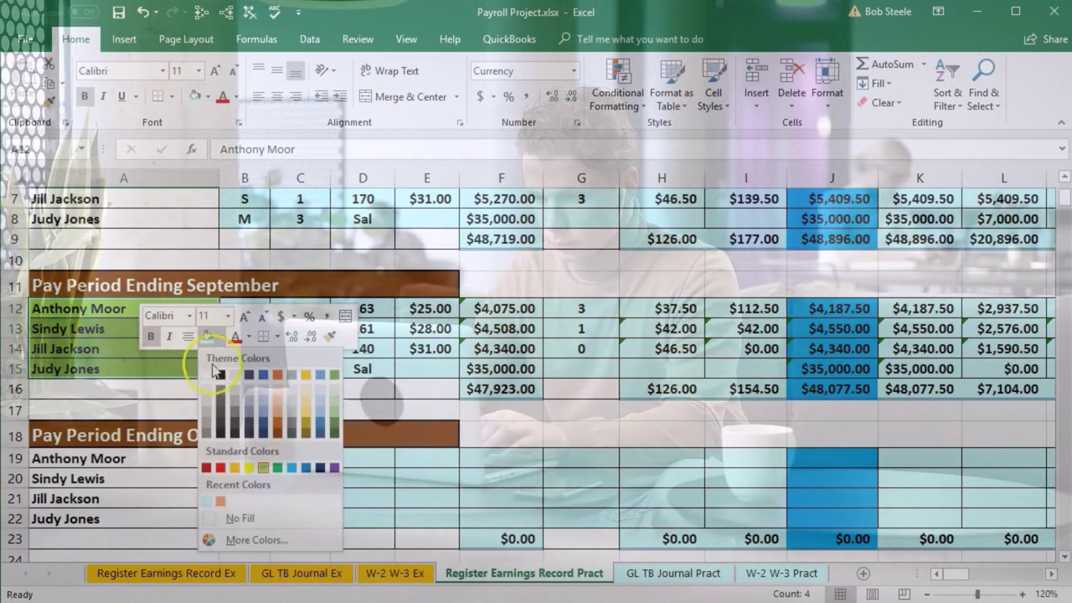